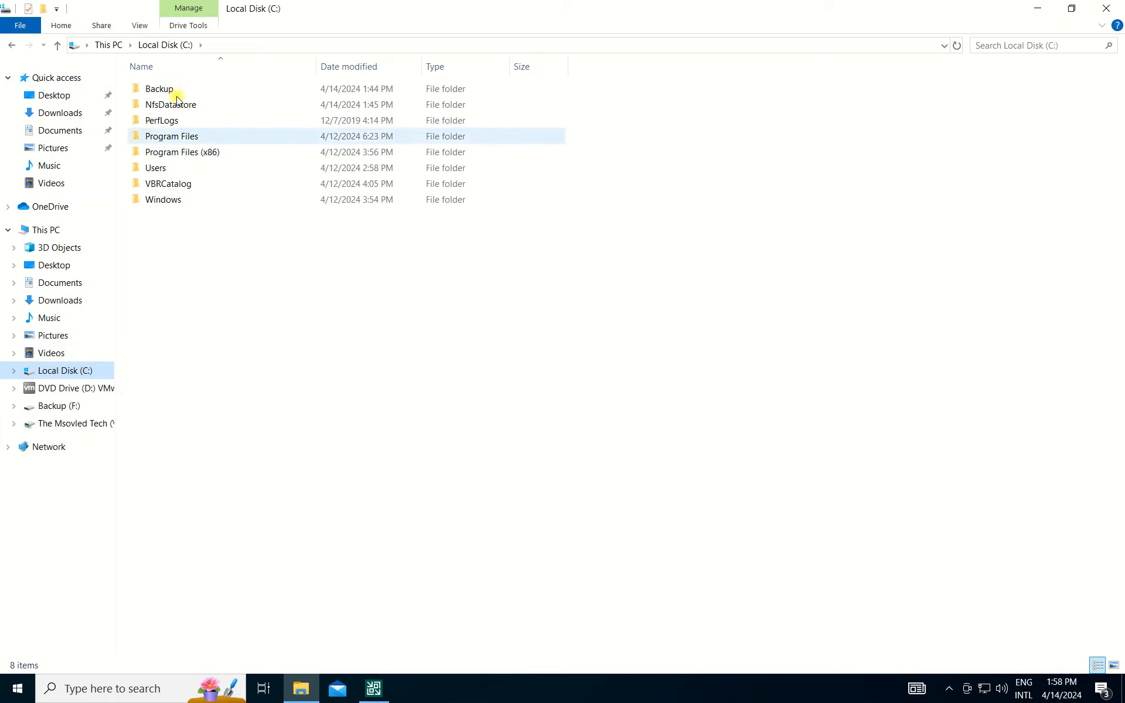
- Look inside the Backup folder on the C: drive and close File Explorer
{"action": "double_click", "coordinate": [173, 90]}
{"action": "left_click", "coordinate": [7, 46]}
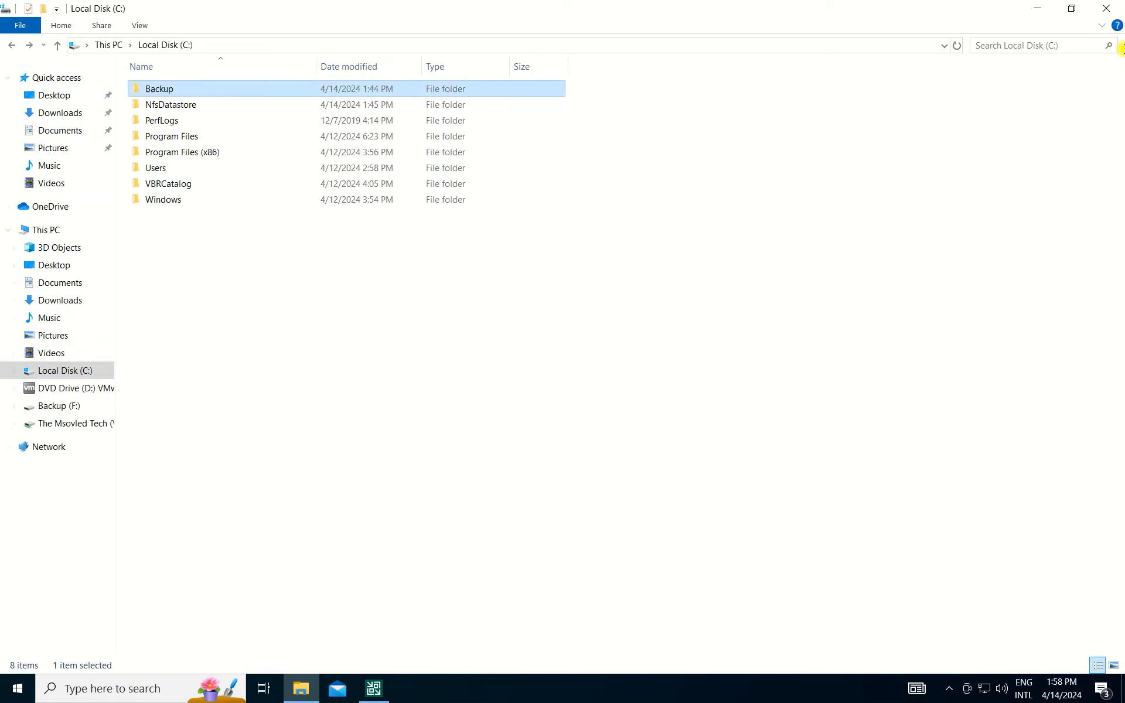
{"action": "left_click", "coordinate": [1109, 7]}
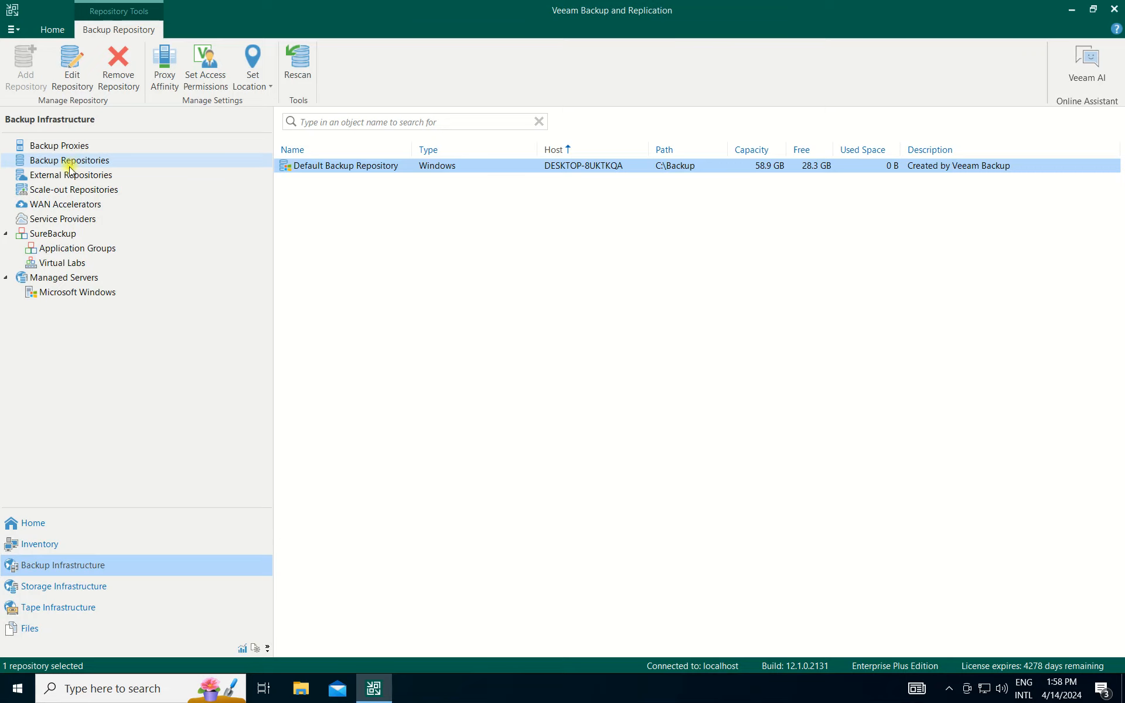
- Start adding a new repository to the Backup Repositories list
{"action": "left_click", "coordinate": [439, 261]}
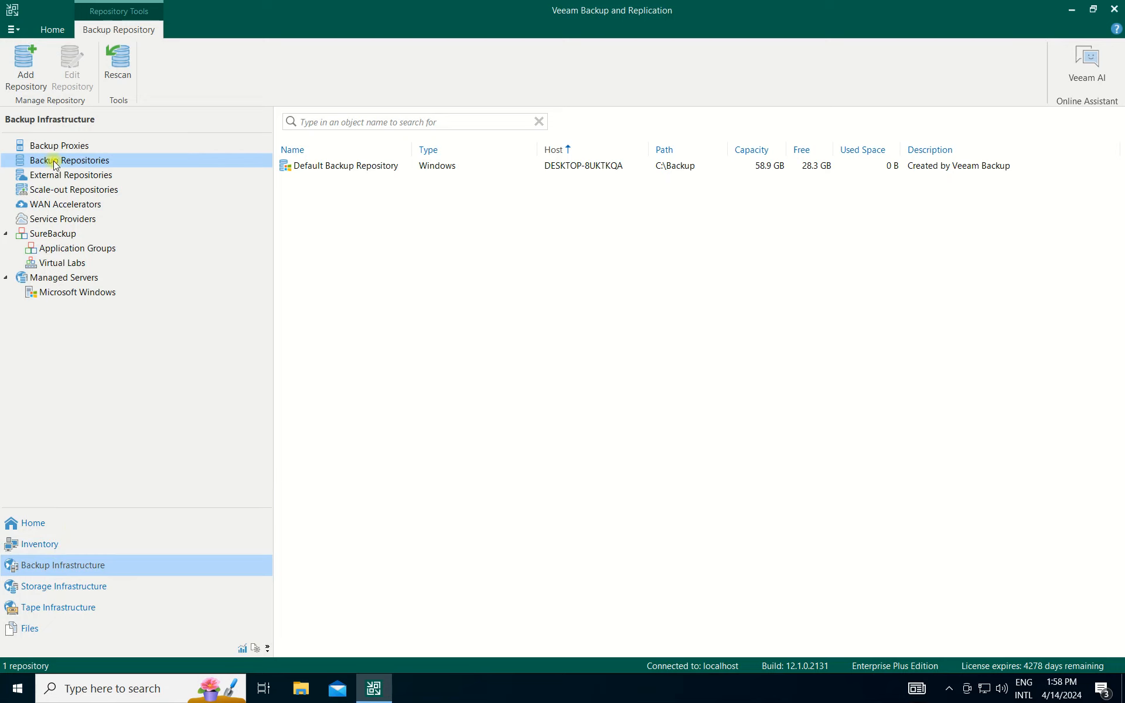
{"action": "left_click", "coordinate": [25, 68]}
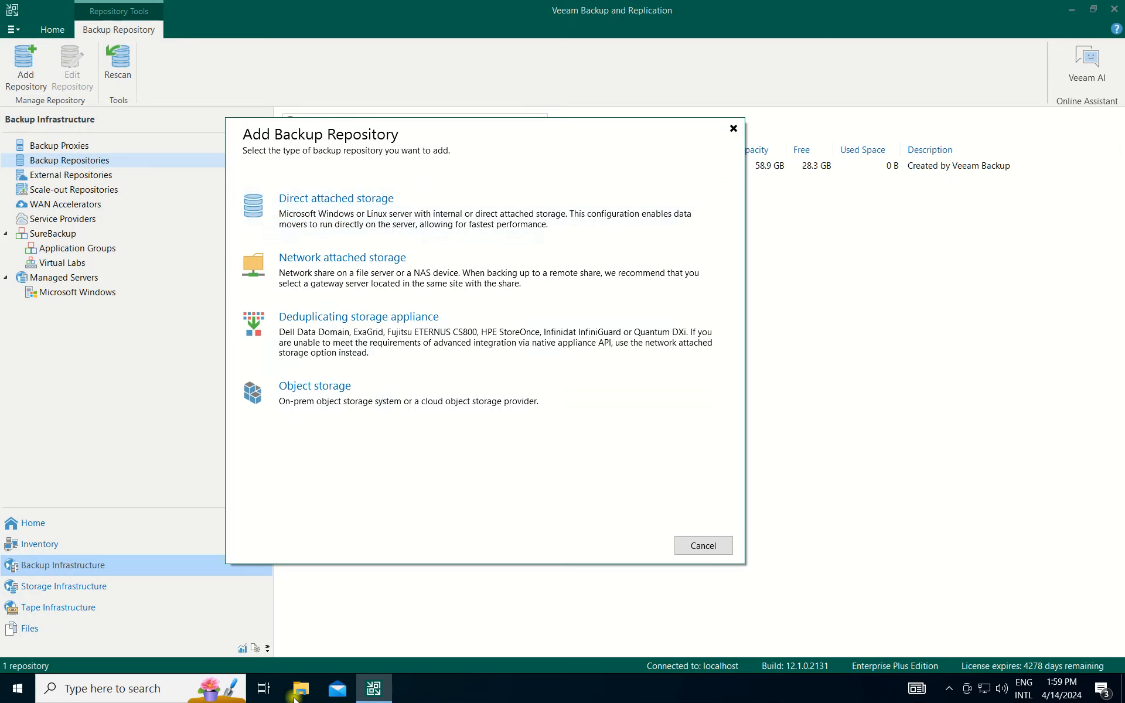
- Switch to File Explorer, check the Backup (F:) drive under This PC, and return to Veeam Backup and Replication
{"action": "key", "text": "super+e"}
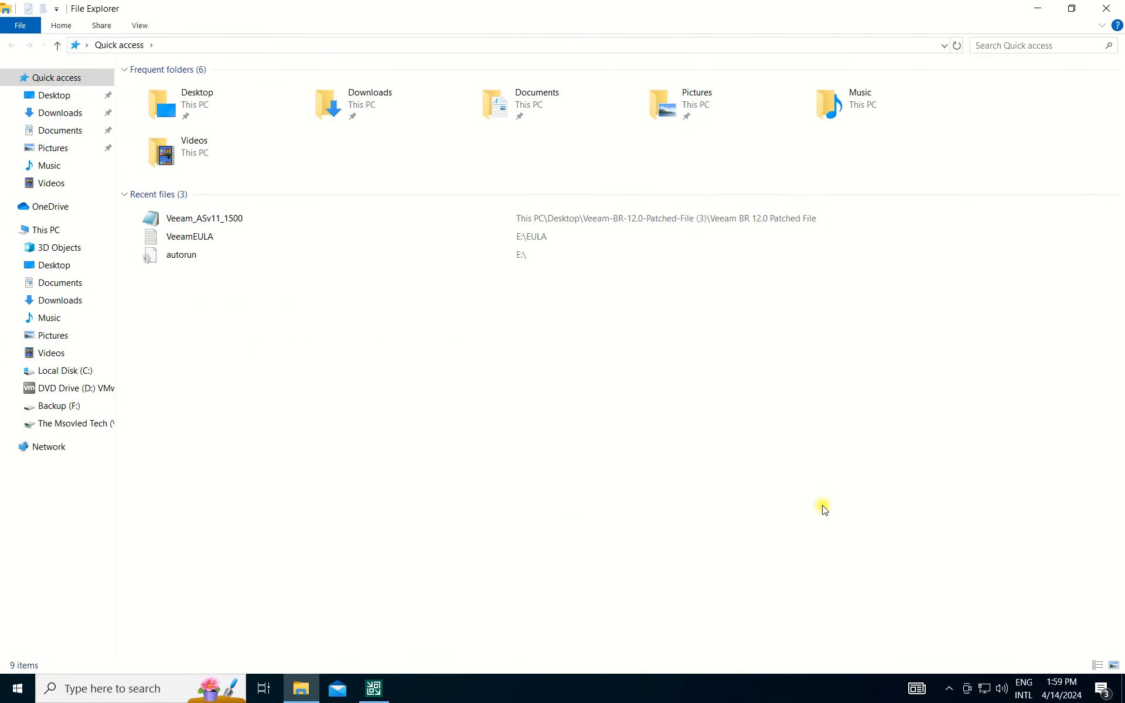
{"action": "left_click", "coordinate": [44, 226]}
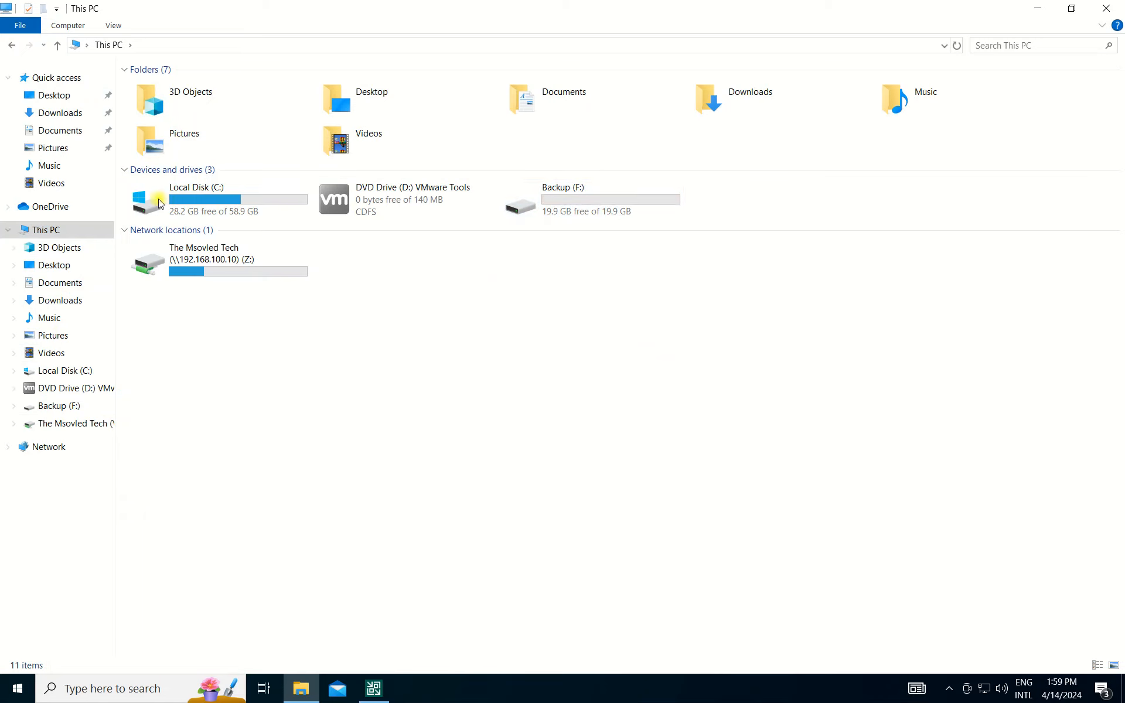
{"action": "left_click", "coordinate": [566, 211]}
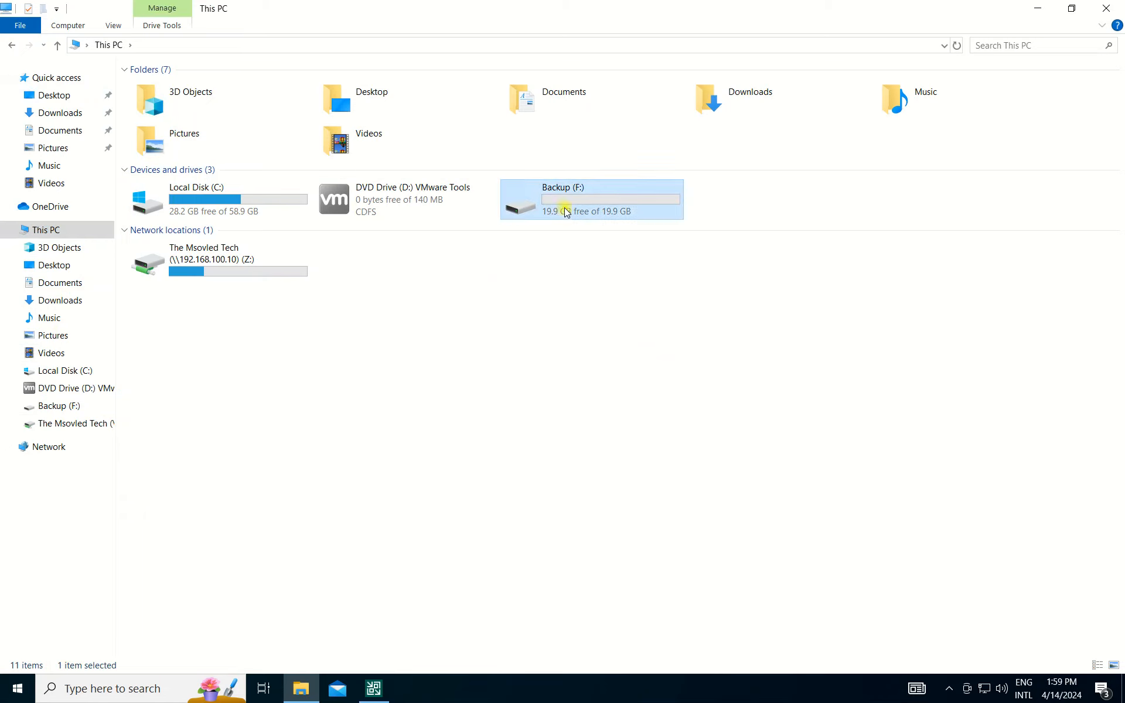
{"action": "left_click", "coordinate": [1039, 9]}
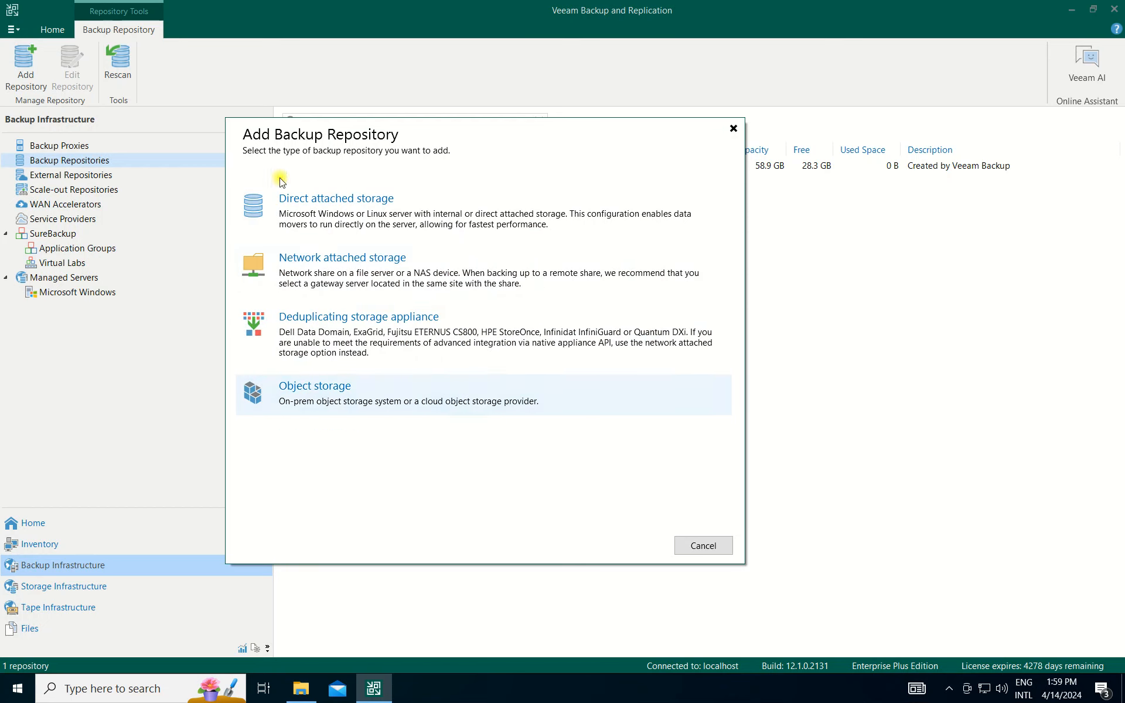
- Choose direct attached Microsoft Windows storage and name the repository "OnPrimes Backup" with the description "This is my onprem backup"
{"action": "left_click", "coordinate": [337, 202]}
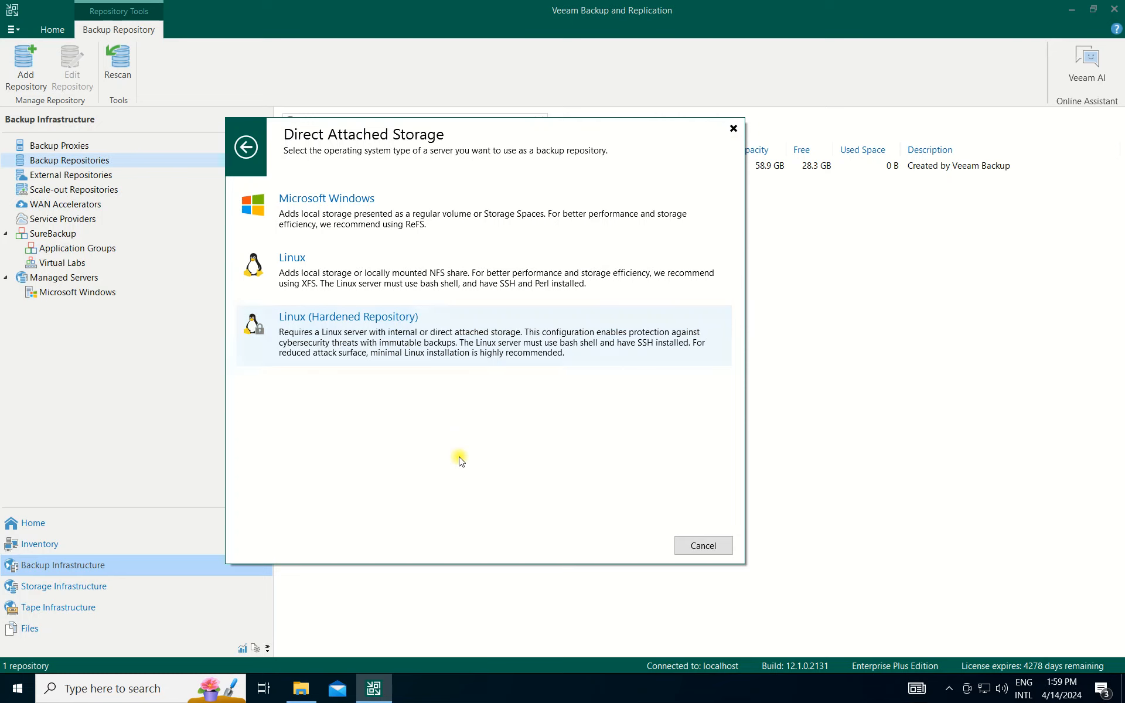
{"action": "left_click", "coordinate": [370, 206]}
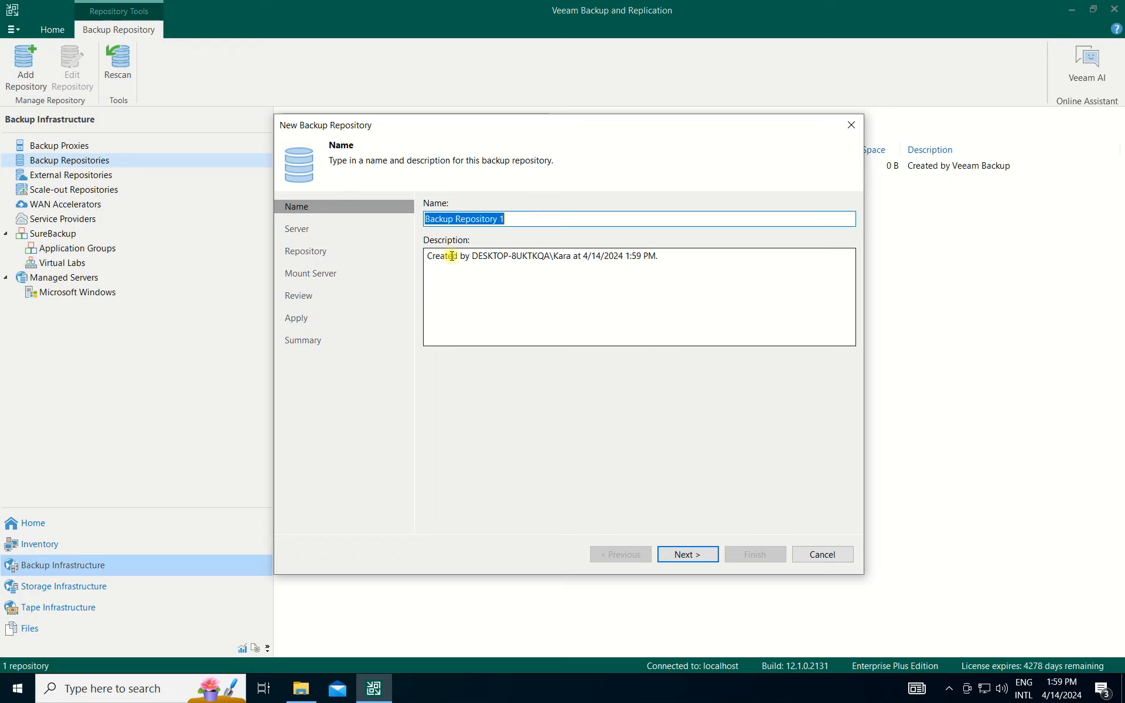
{"action": "type", "text": "OnPrimes"}
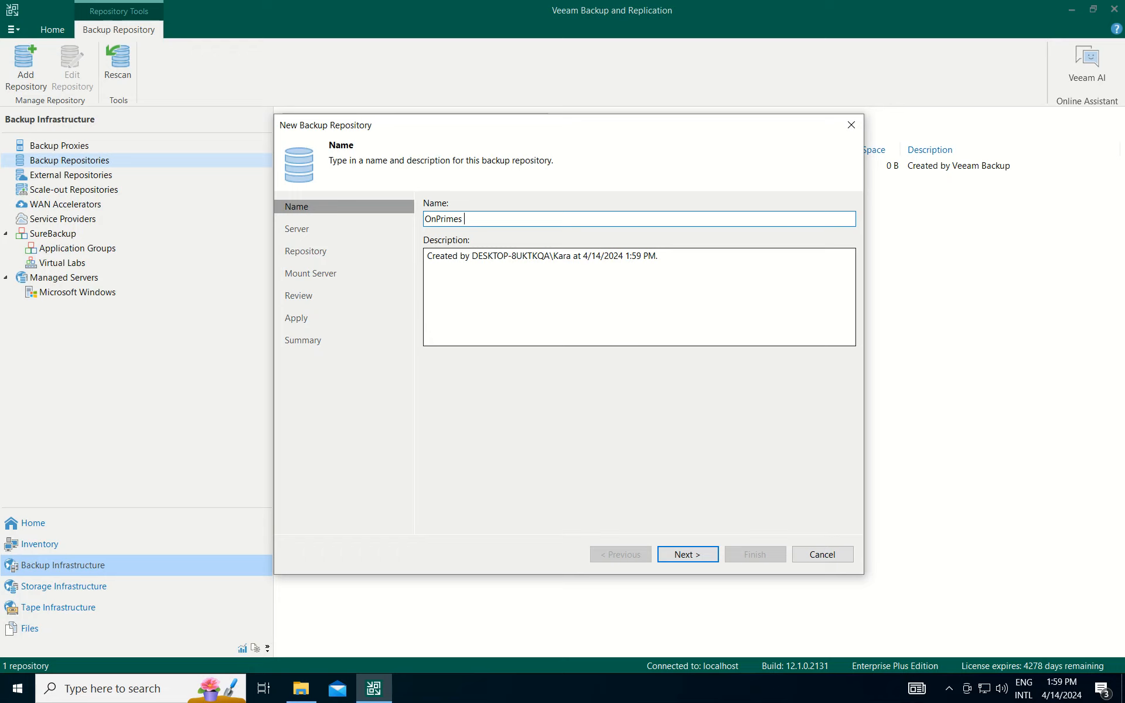
{"action": "type", "text": "Backup"}
{"action": "key", "text": "Tab"}
{"action": "key", "text": "BackSpace"}
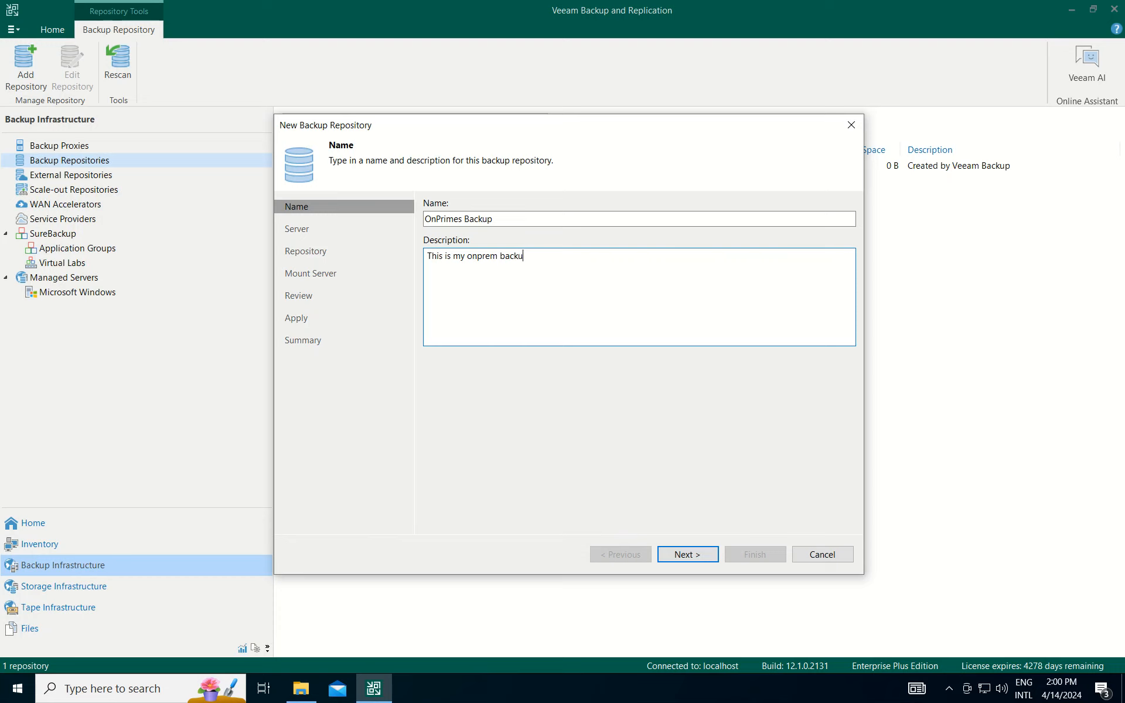
{"action": "left_click", "coordinate": [714, 562]}
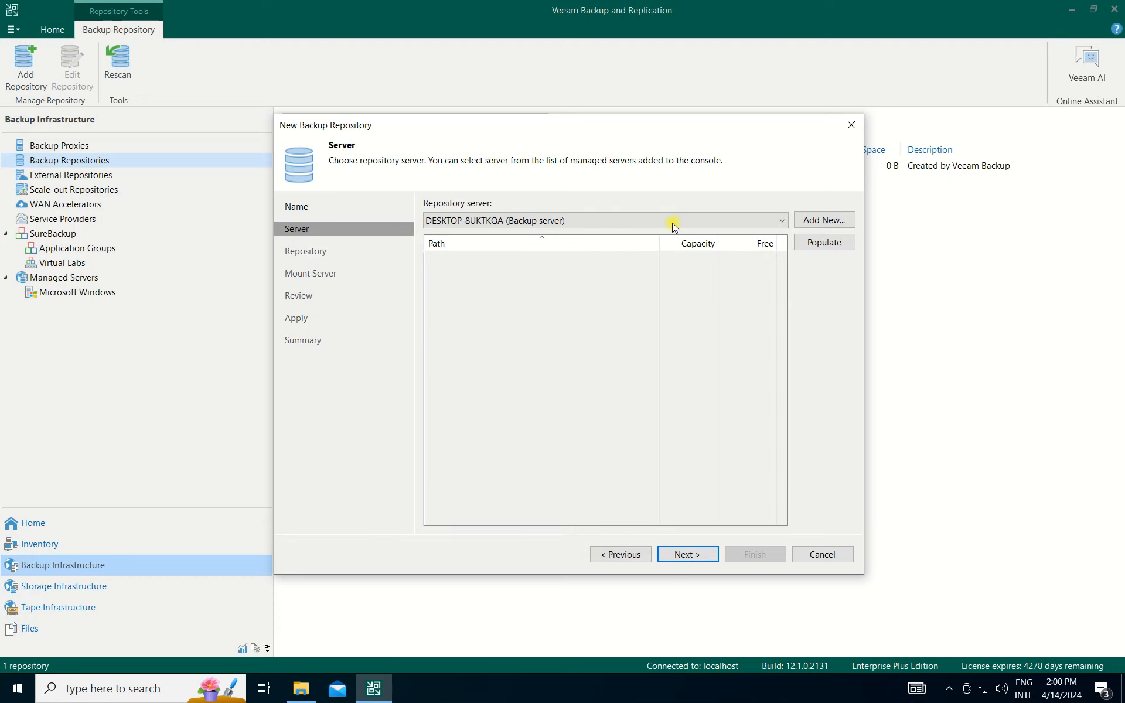
- Keep DESKTOP-8UKTKQA (Backup server) as the repository server, populate its volumes and select F:\ for the repository
{"action": "left_click", "coordinate": [733, 218]}
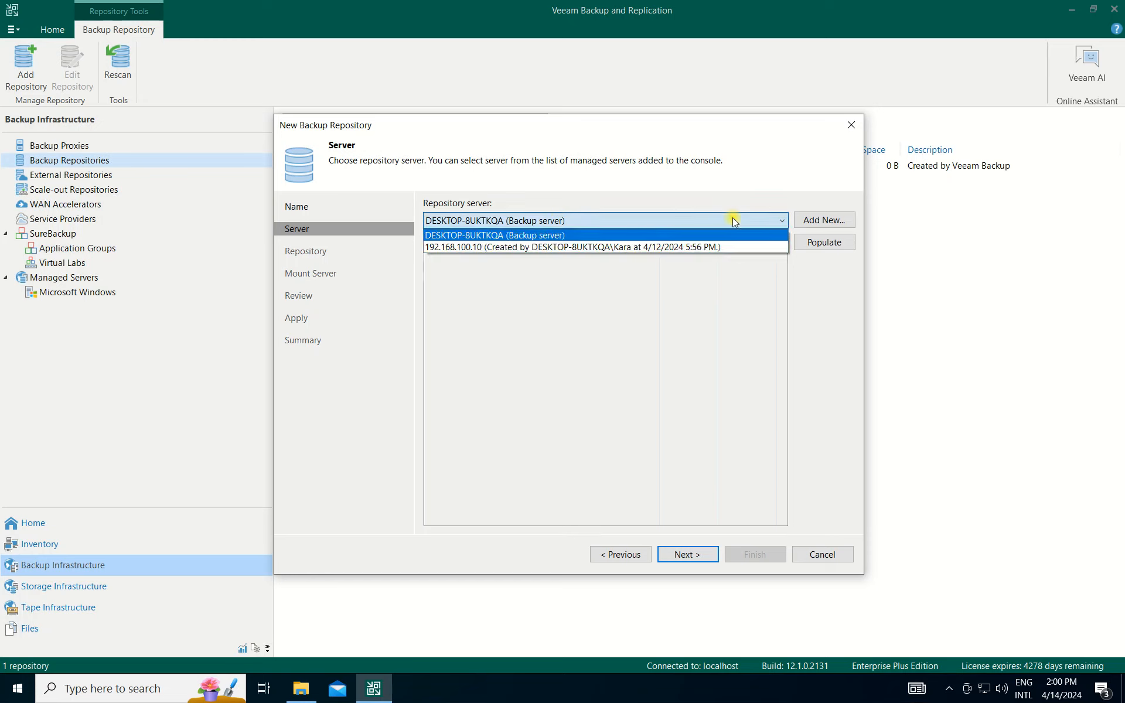
{"action": "left_click", "coordinate": [514, 222]}
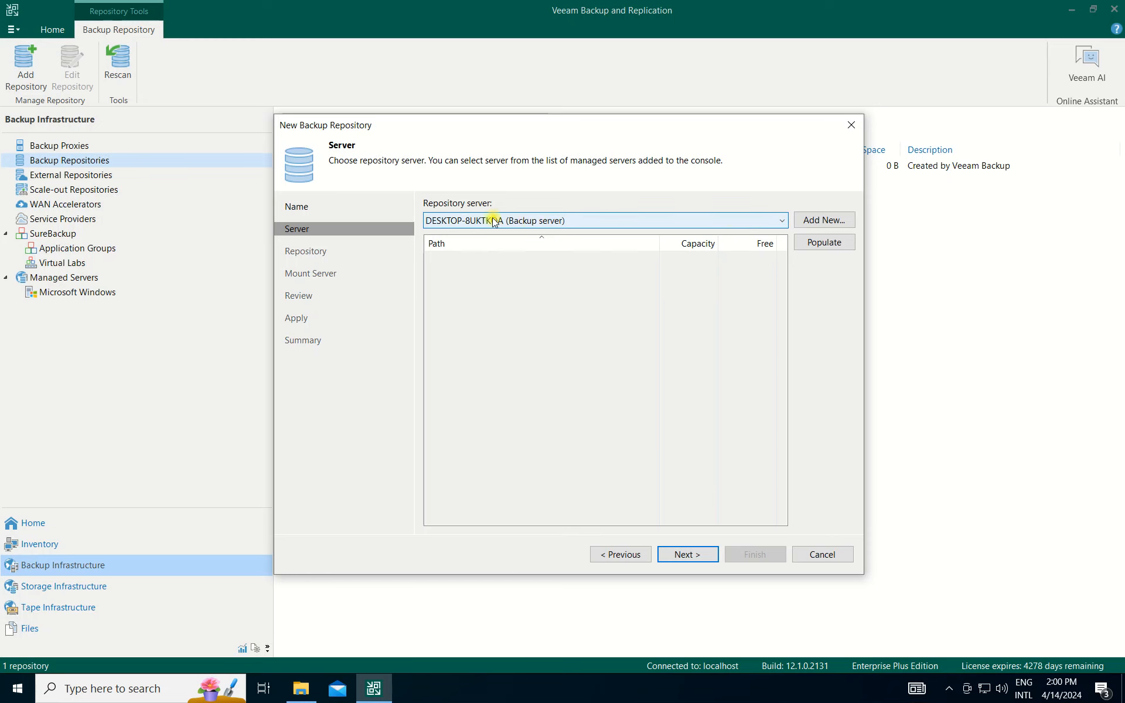
{"action": "left_click", "coordinate": [523, 220]}
{"action": "left_click", "coordinate": [454, 230]}
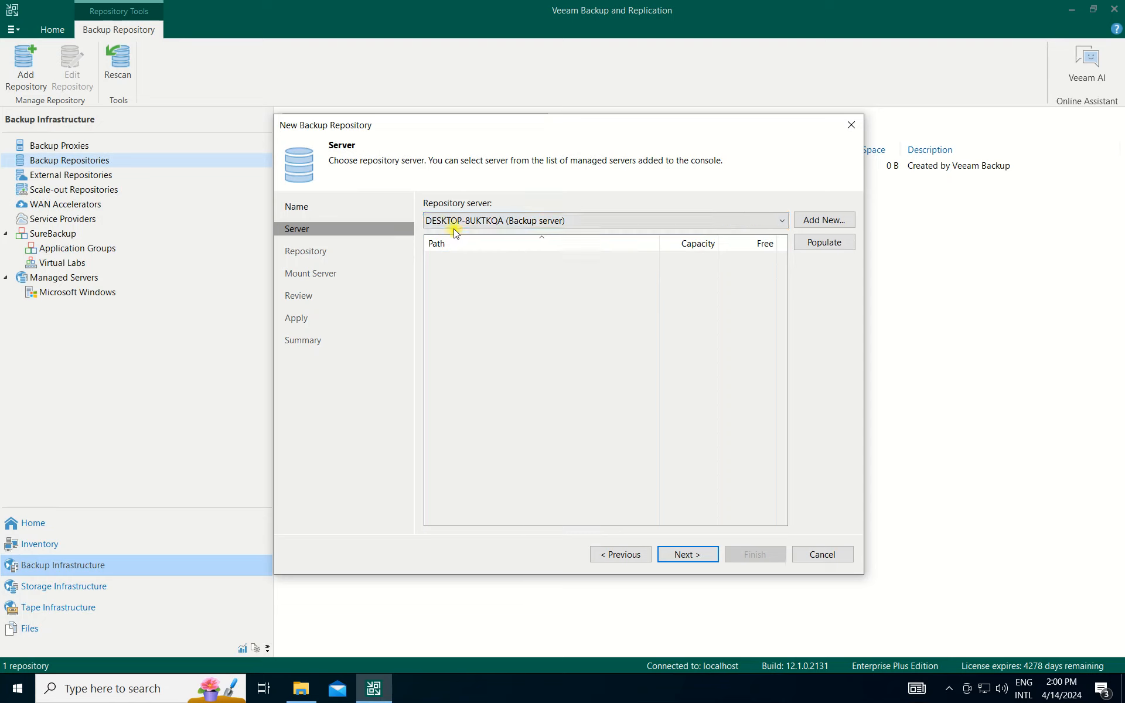
{"action": "left_click", "coordinate": [810, 243]}
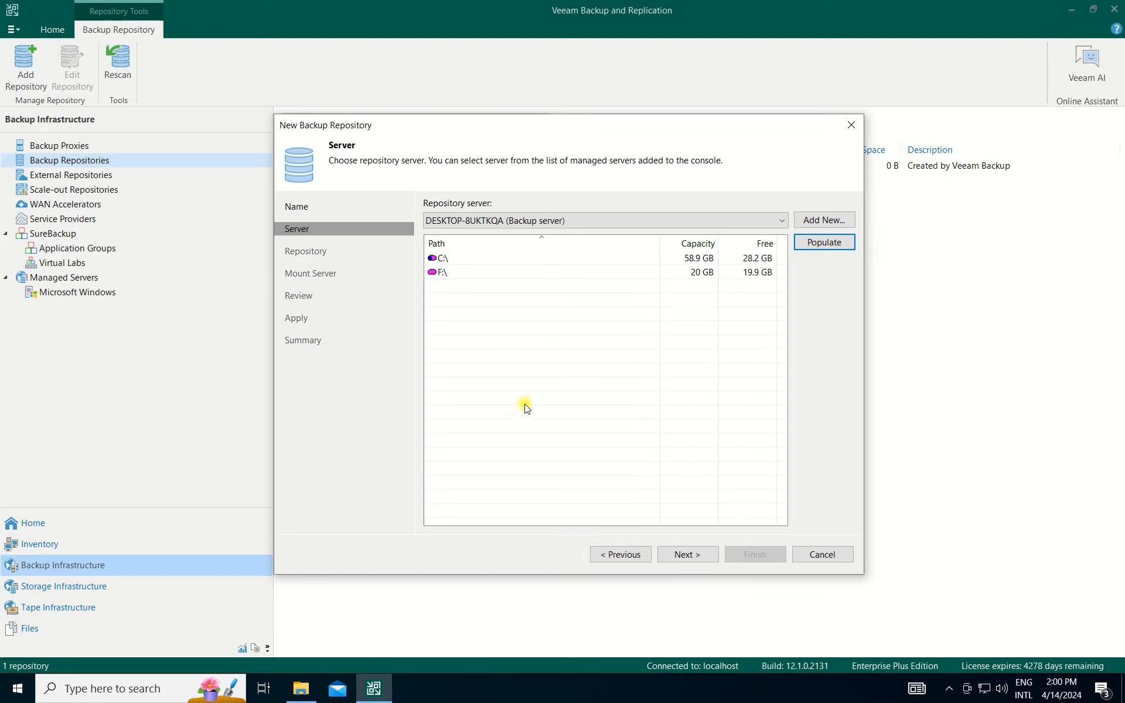
{"action": "left_click", "coordinate": [459, 258]}
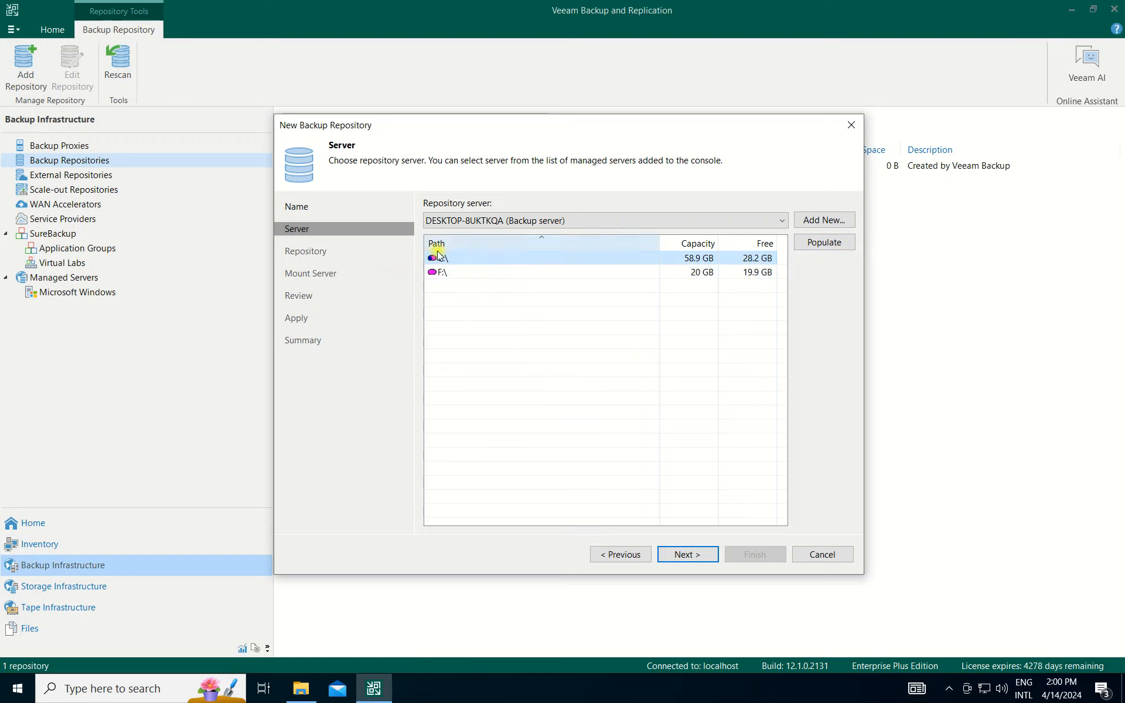
{"action": "left_click", "coordinate": [453, 273]}
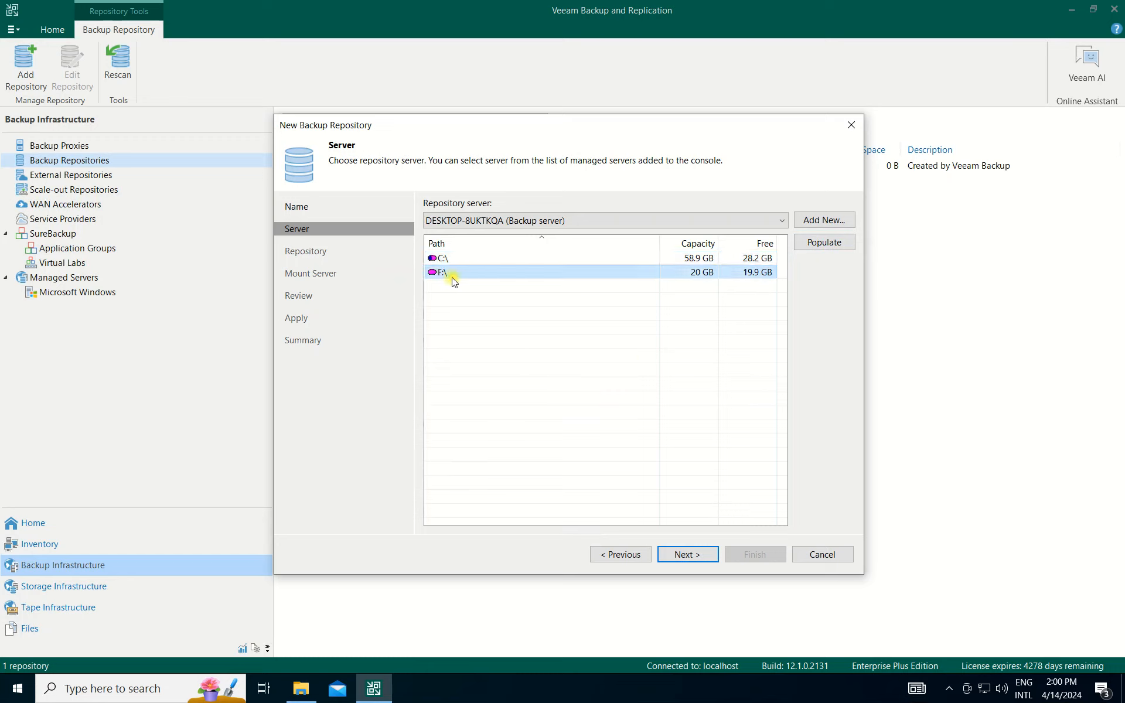
{"action": "left_click", "coordinate": [684, 554]}
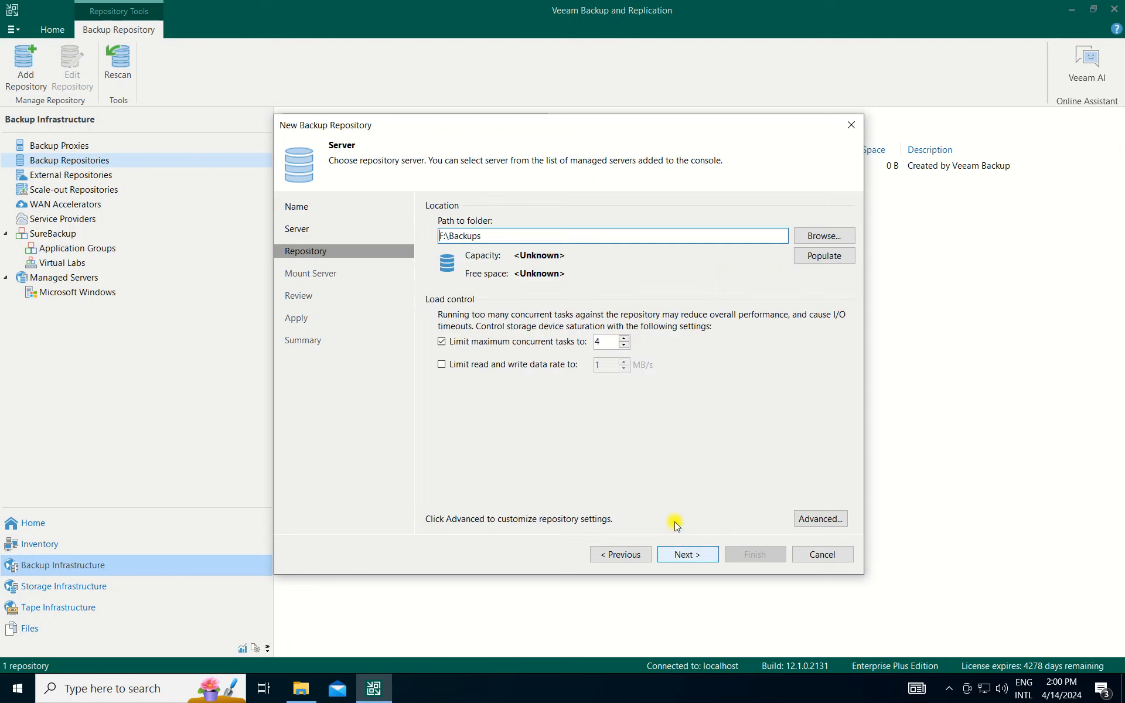
- Populate the space details for F:\Backups, accept the default load control and mount server settings, and apply the repository configuration
{"action": "left_click", "coordinate": [826, 258]}
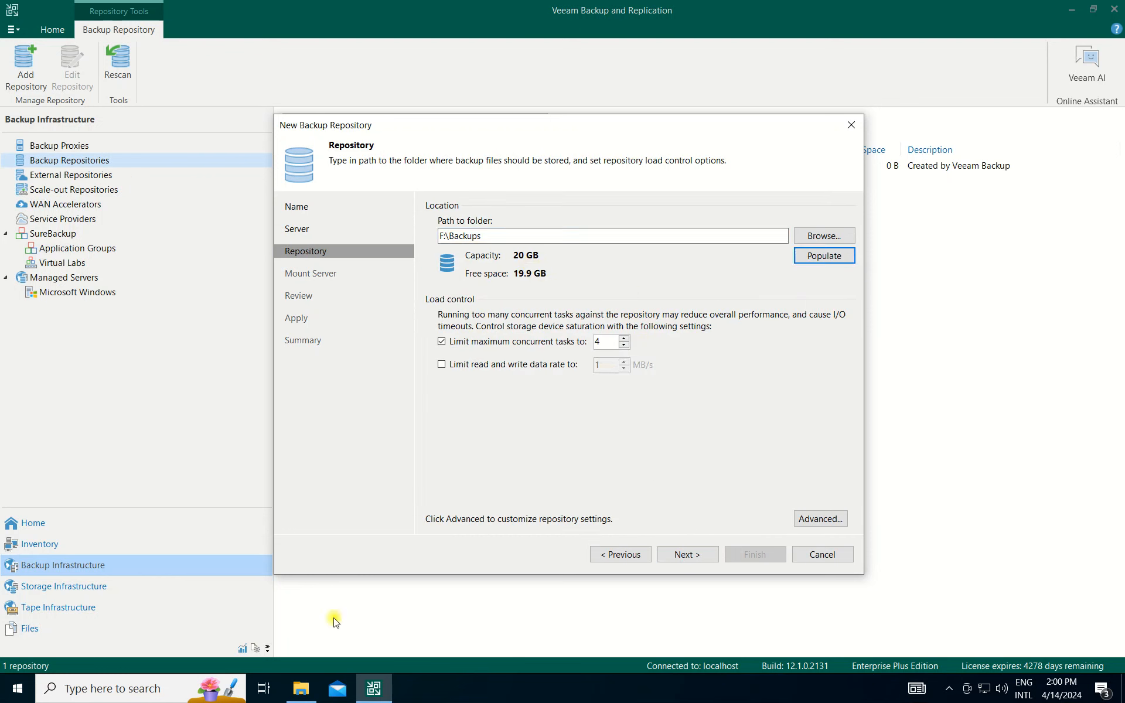
{"action": "left_click", "coordinate": [686, 555]}
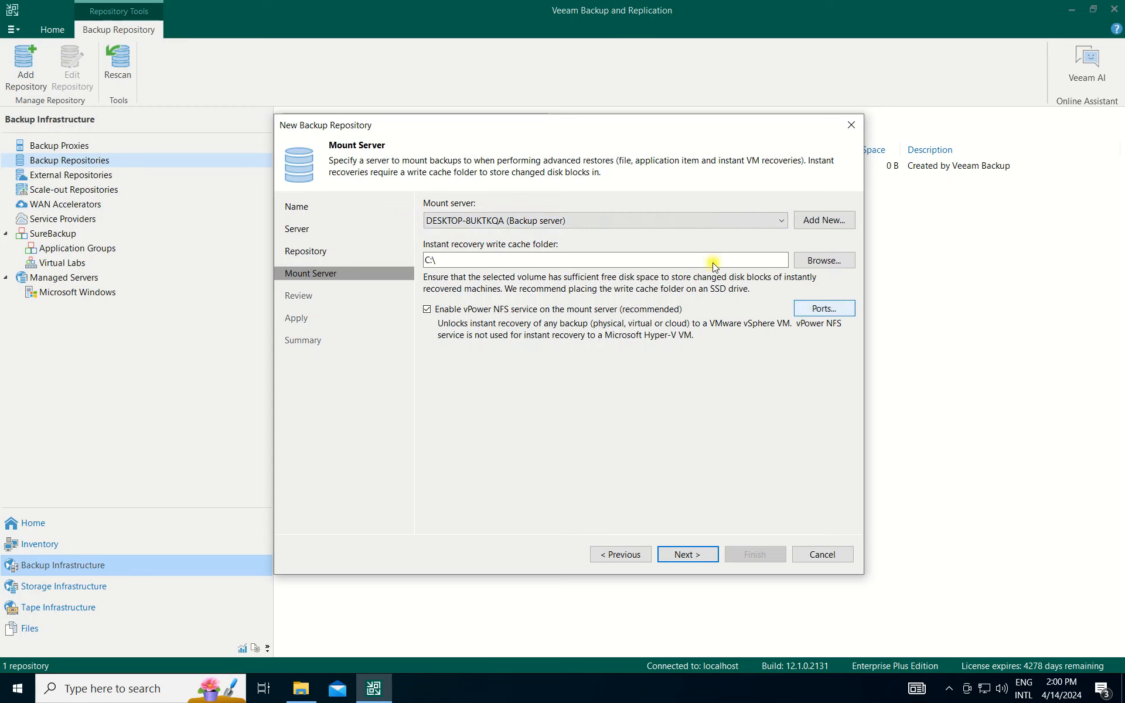
{"action": "left_click", "coordinate": [688, 554]}
{"action": "left_click", "coordinate": [685, 554]}
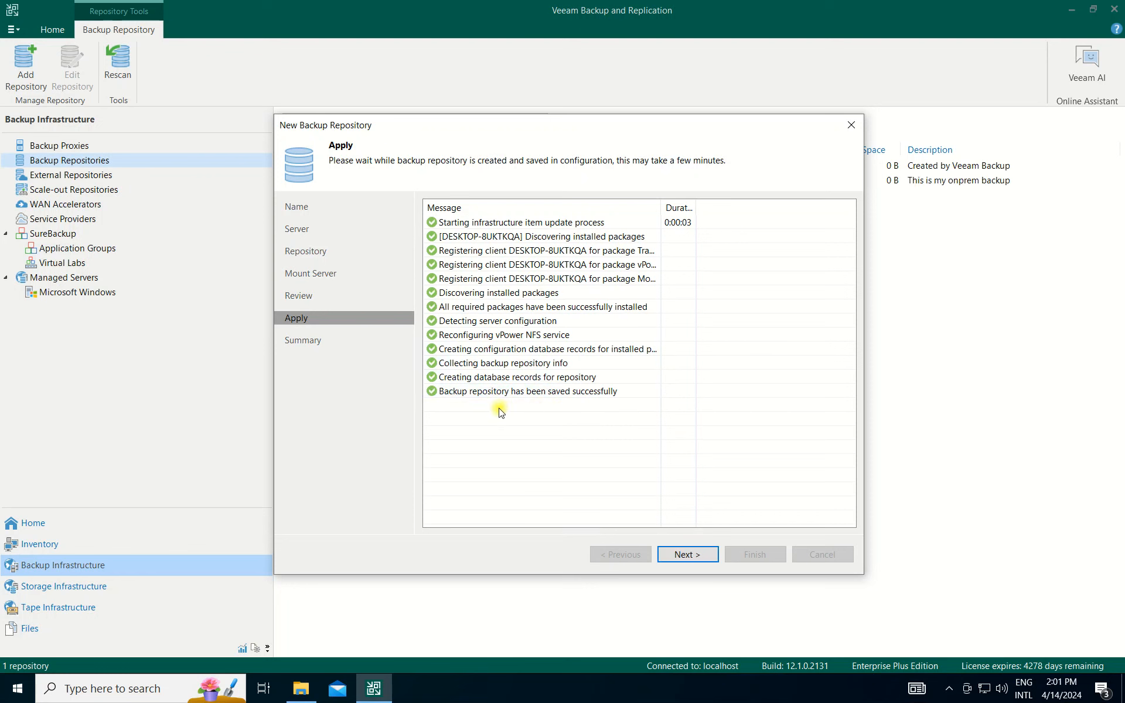
- Review the apply log and the summary's backup folder and save status, and finish the New Backup Repository wizard
{"action": "left_click", "coordinate": [467, 392]}
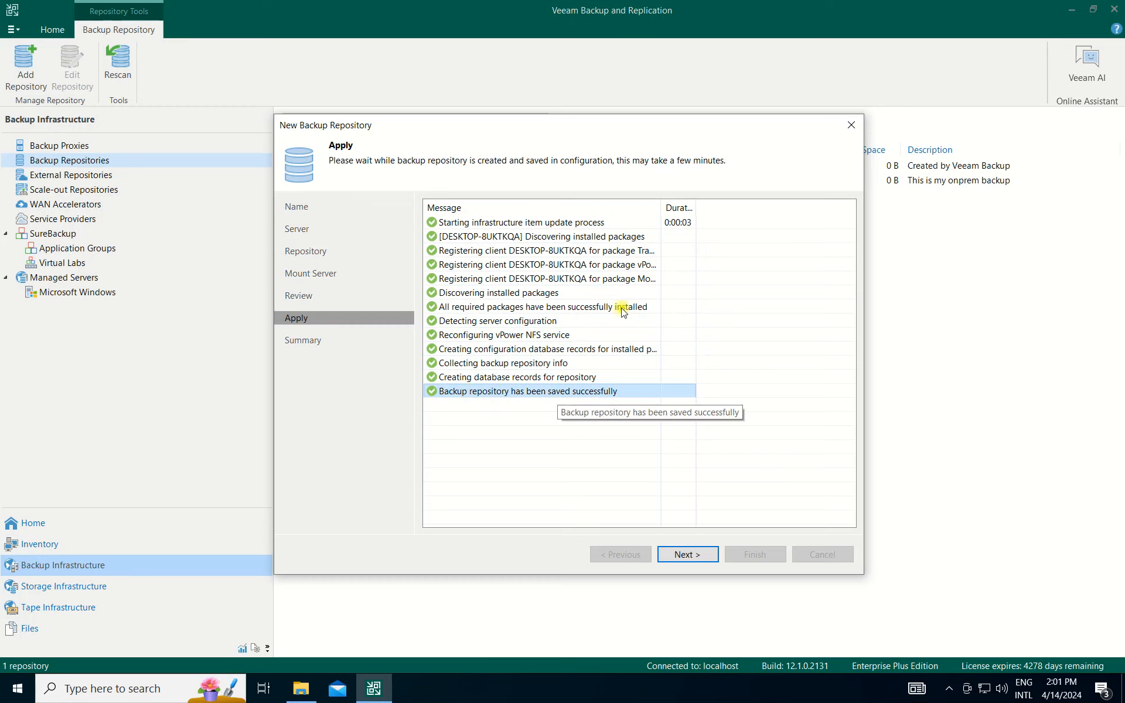
{"action": "left_click", "coordinate": [677, 559]}
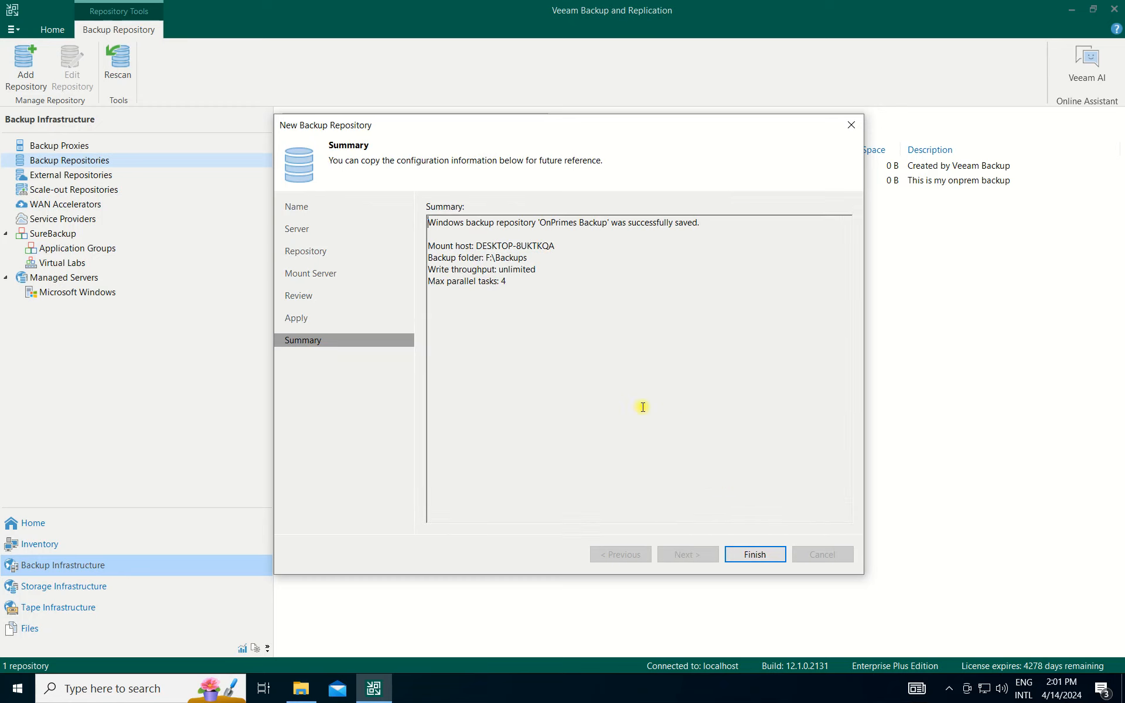
{"action": "left_click", "coordinate": [428, 258]}
{"action": "left_click_drag", "start_coordinate": [487, 250], "coordinate": [565, 258]}
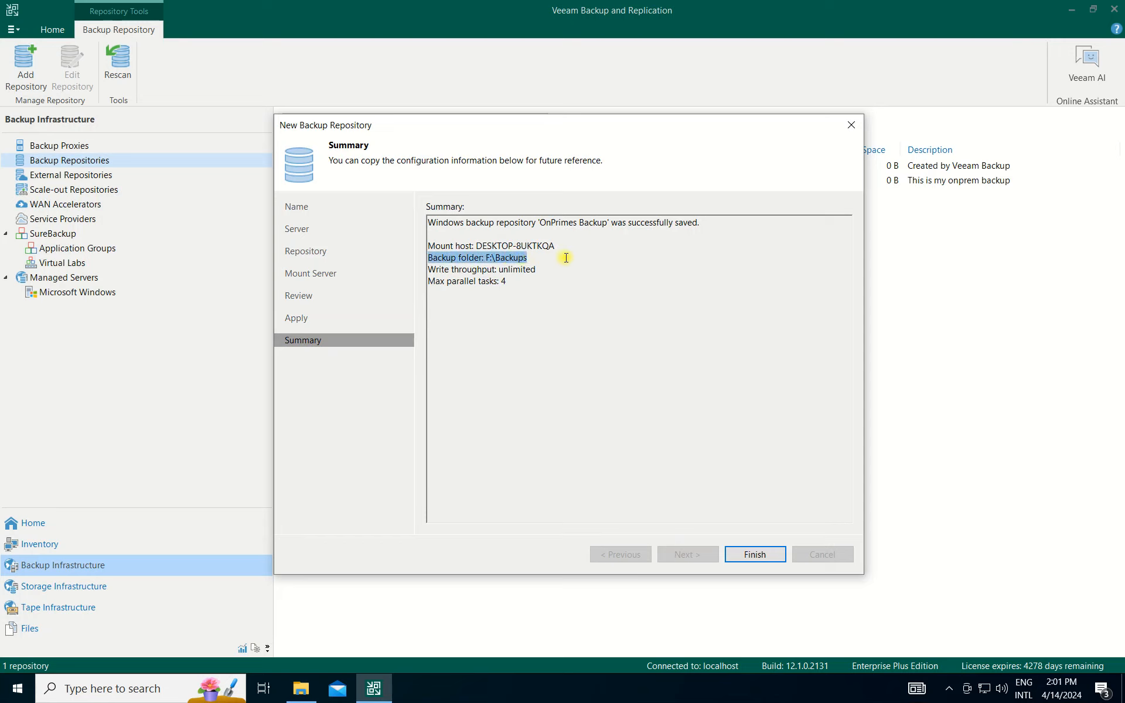
{"action": "left_click_drag", "start_coordinate": [637, 230], "coordinate": [714, 219]}
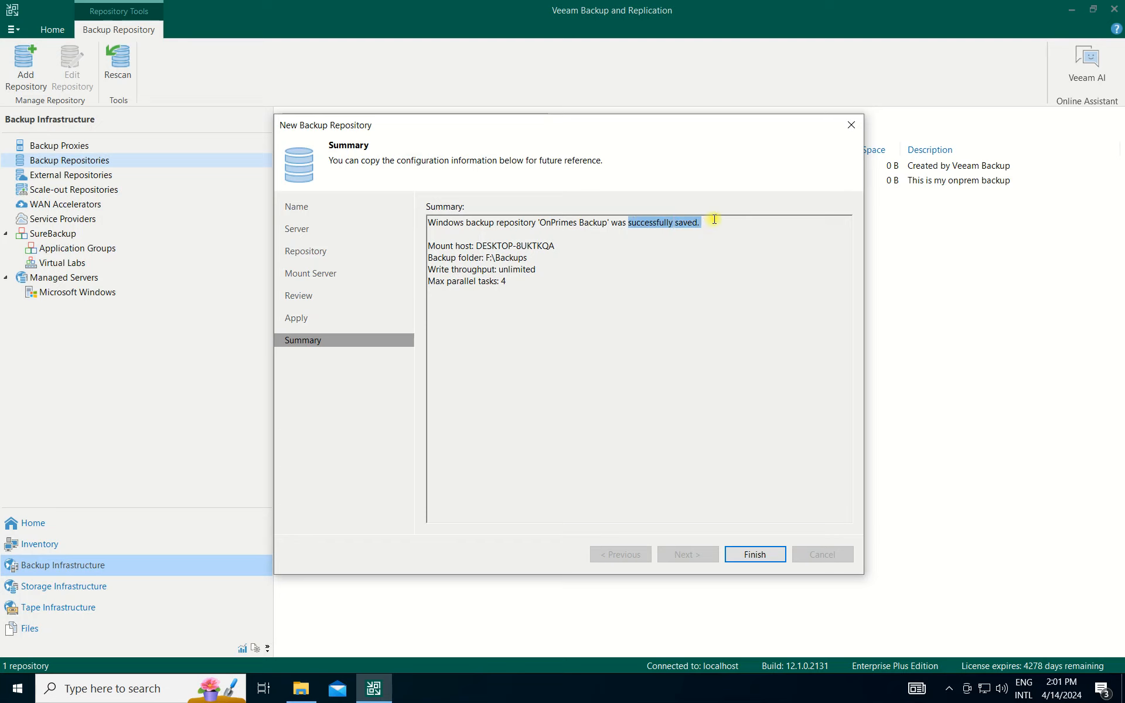
{"action": "left_click", "coordinate": [762, 559]}
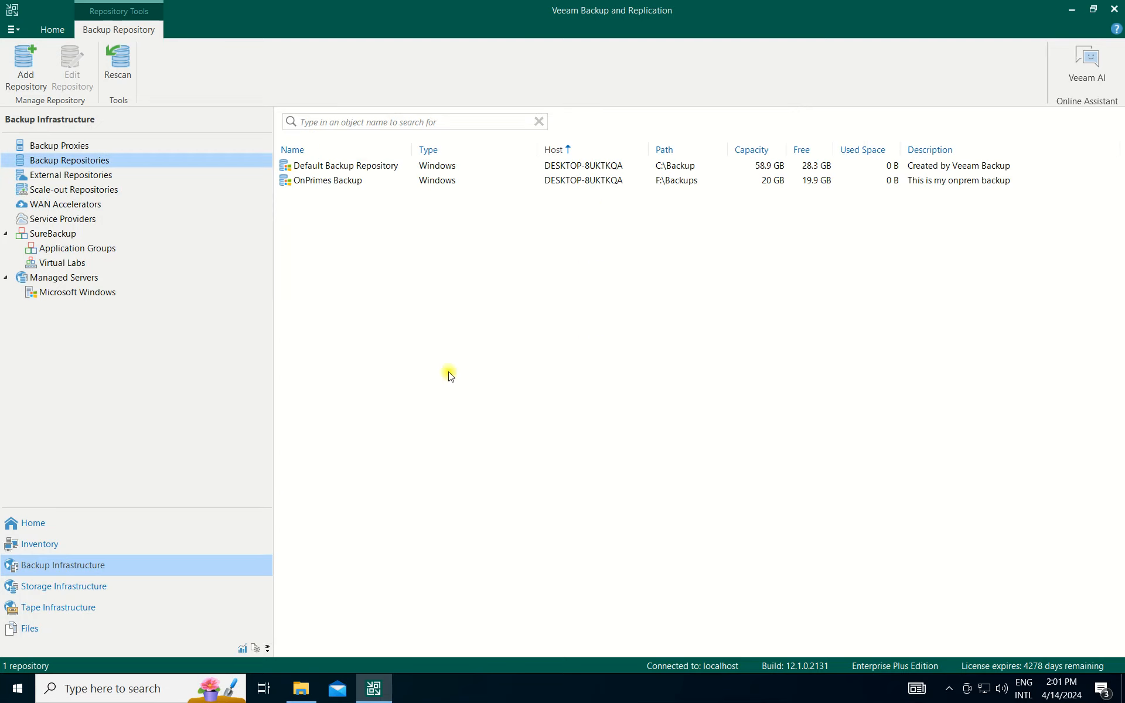
- Compare the Default Backup Repository and OnPrimes Backup entries in the repository list
{"action": "left_click", "coordinate": [337, 167]}
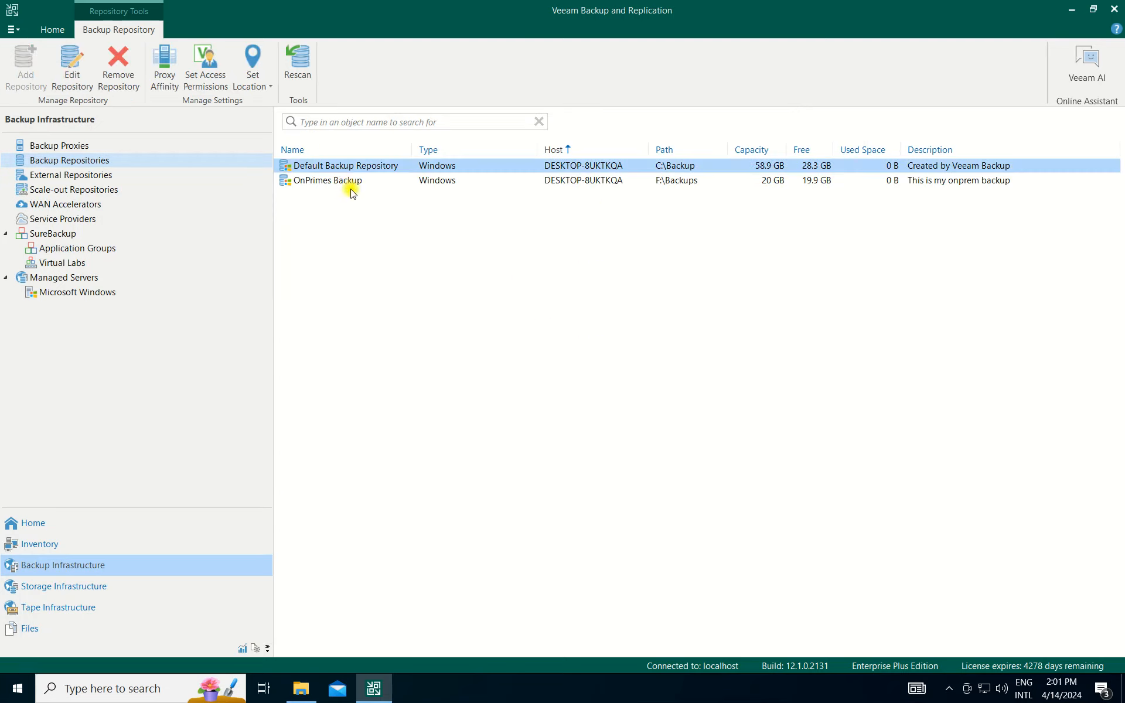
{"action": "left_click", "coordinate": [329, 166]}
{"action": "left_click", "coordinate": [306, 182]}
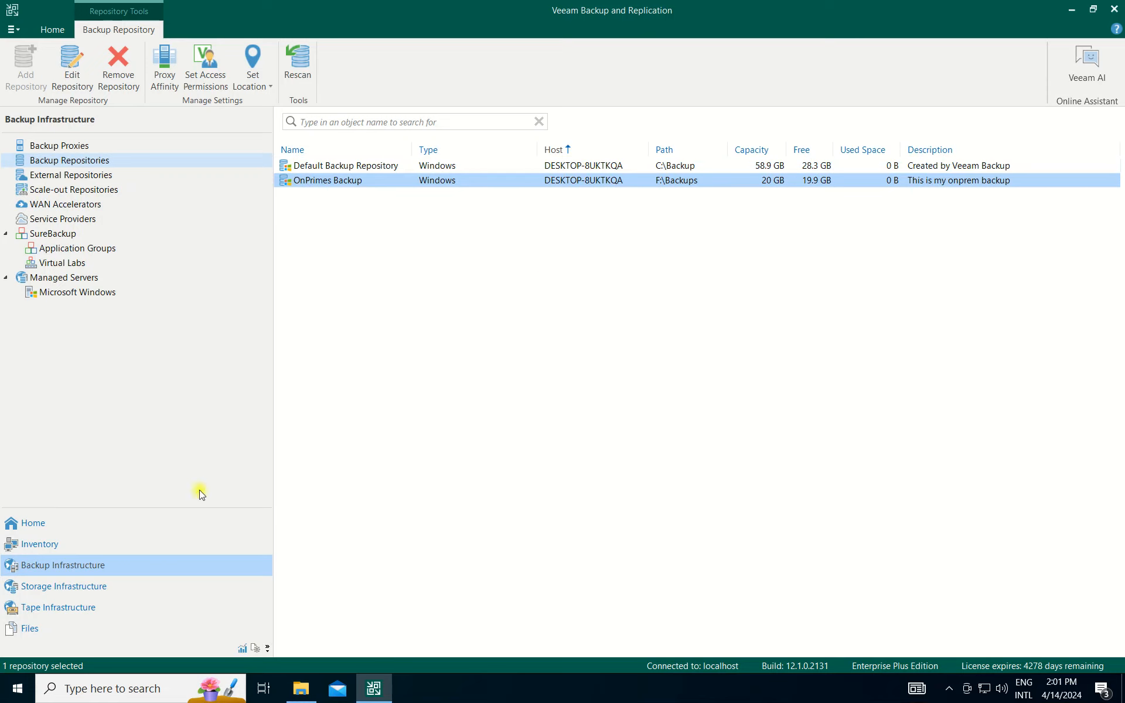
{"action": "left_click", "coordinate": [82, 160]}
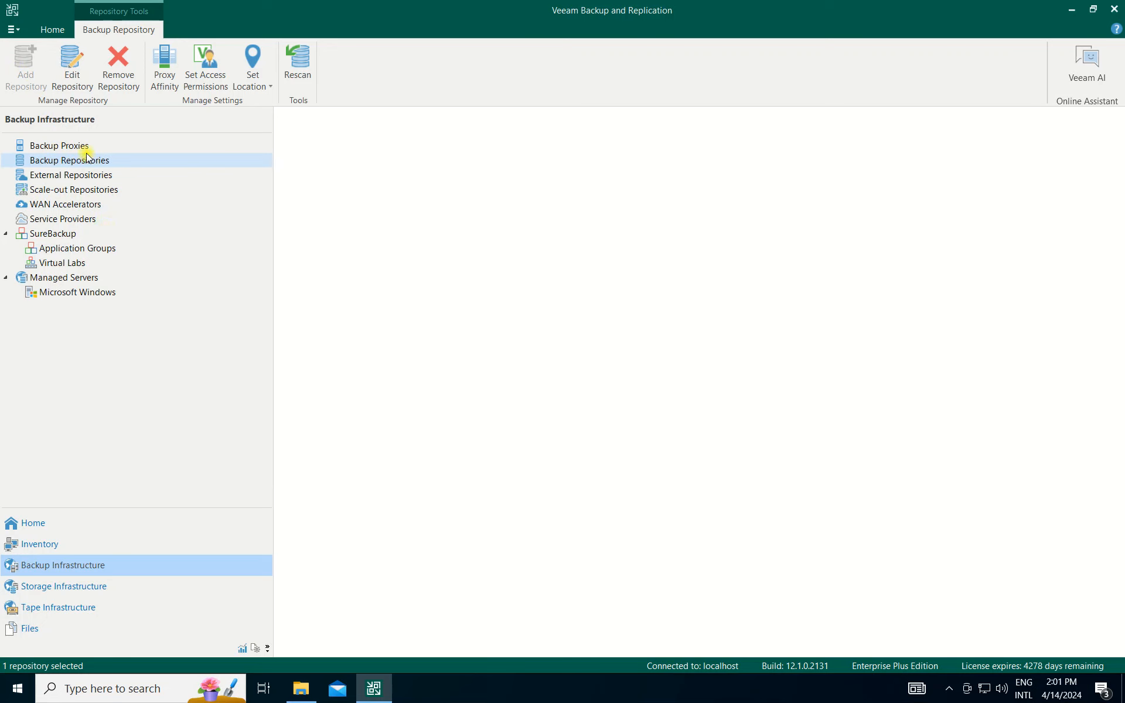
{"action": "left_click", "coordinate": [25, 70]}
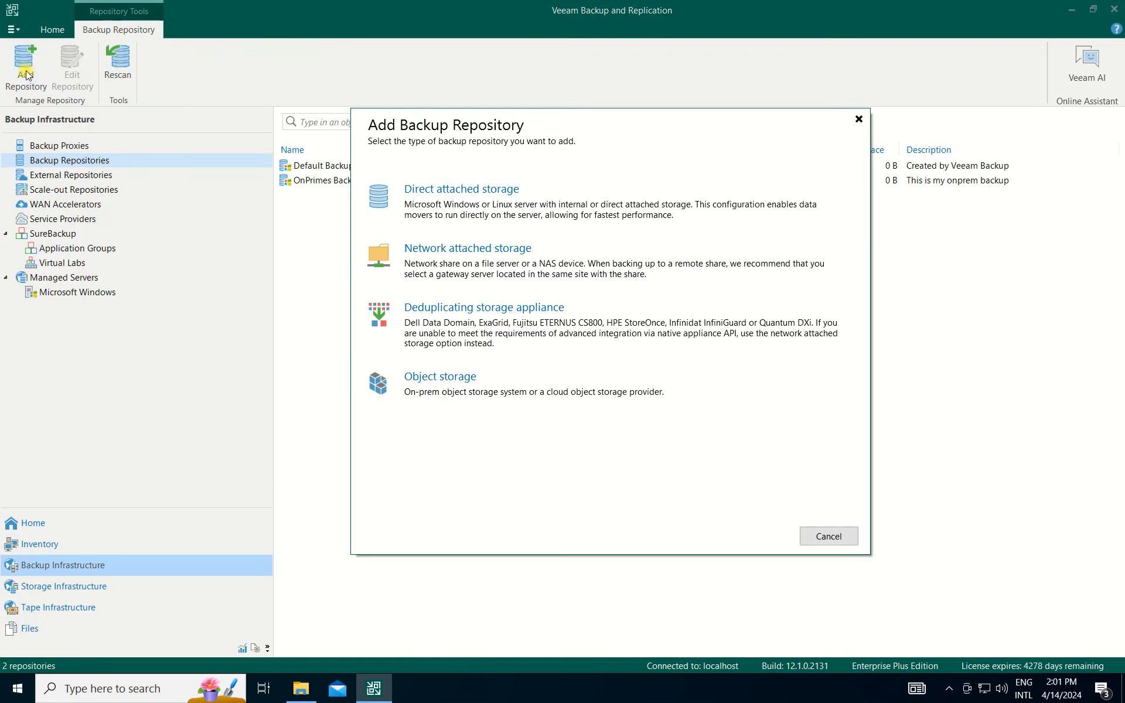
{"action": "left_click", "coordinate": [862, 112]}
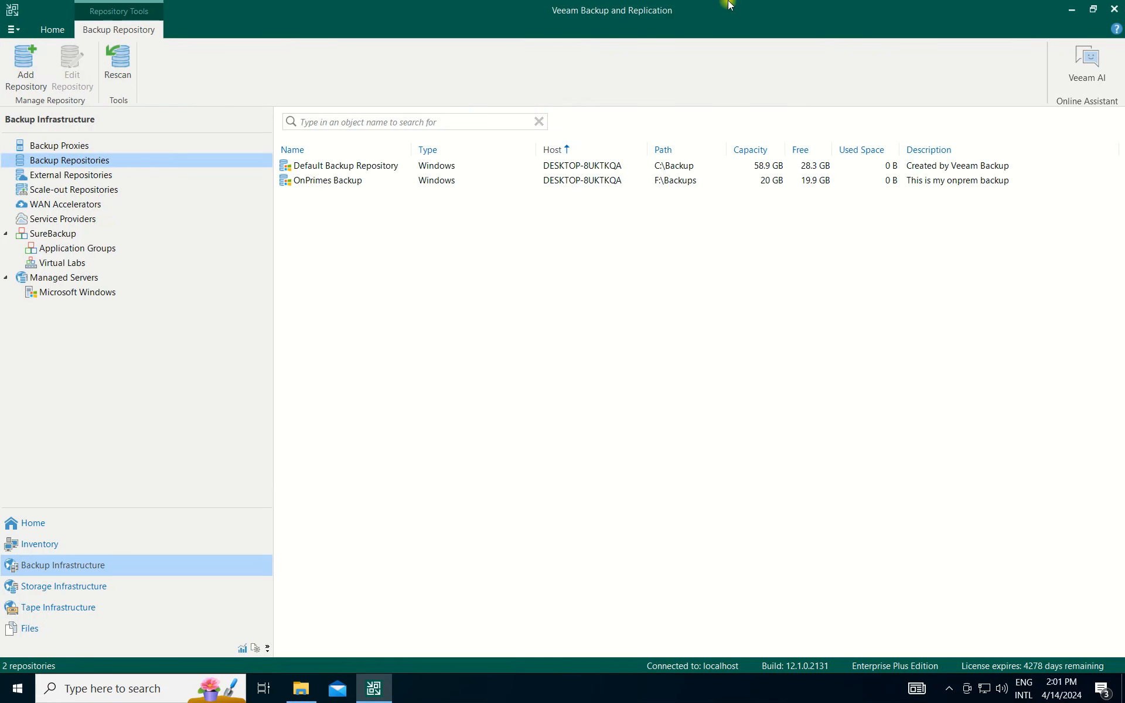
- Take the Remote Desktop session to 192.168.100.15 out of full screen
{"action": "mouse_move", "coordinate": [729, 5]}
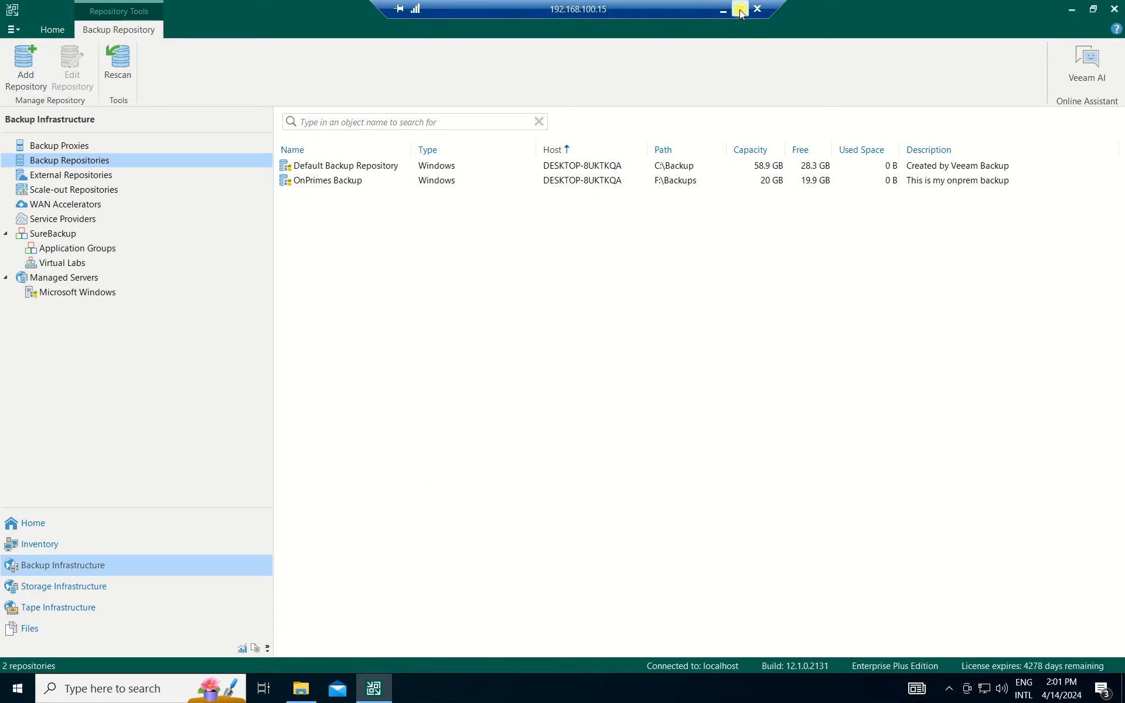
{"action": "left_click", "coordinate": [740, 9]}
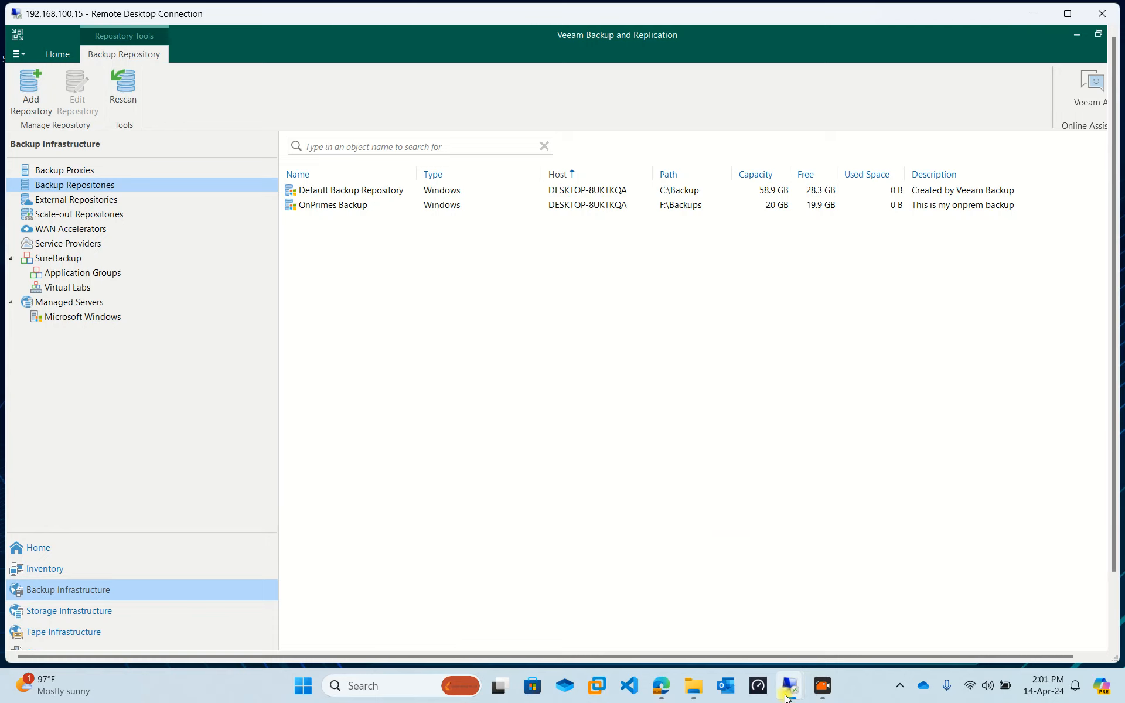
- Switch to the 192.168.100.11 remote session and create a folder named File Backup on the ServerOS (C:) drive
{"action": "mouse_move", "coordinate": [787, 697]}
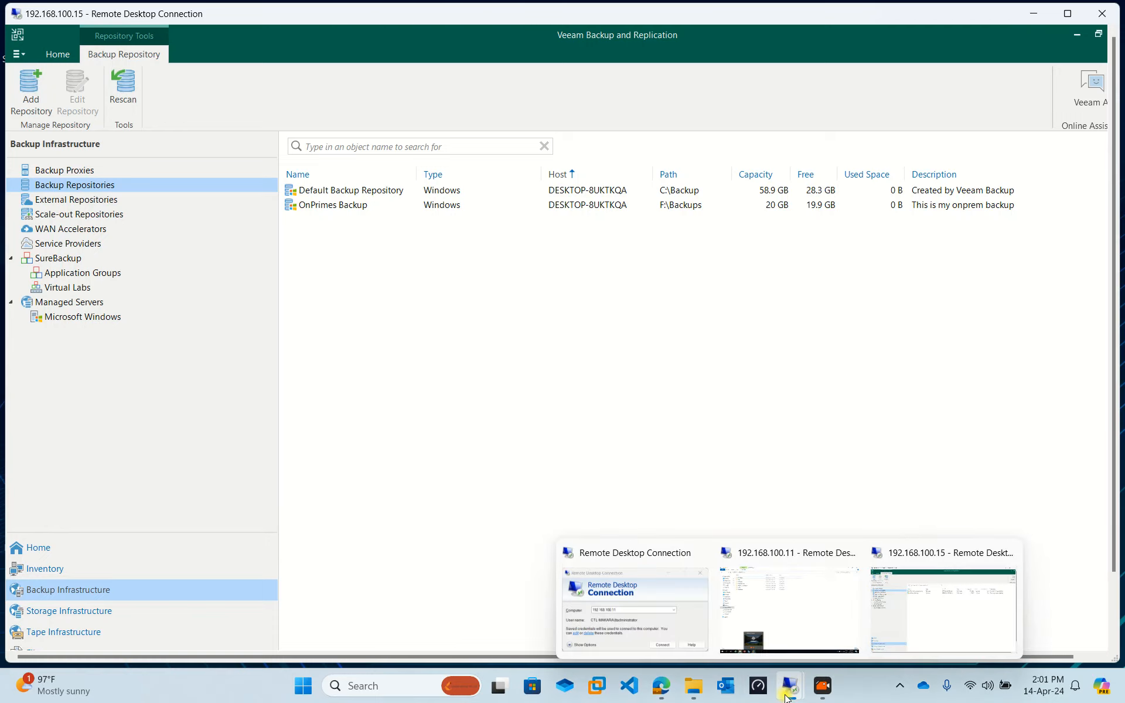
{"action": "left_click", "coordinate": [782, 588]}
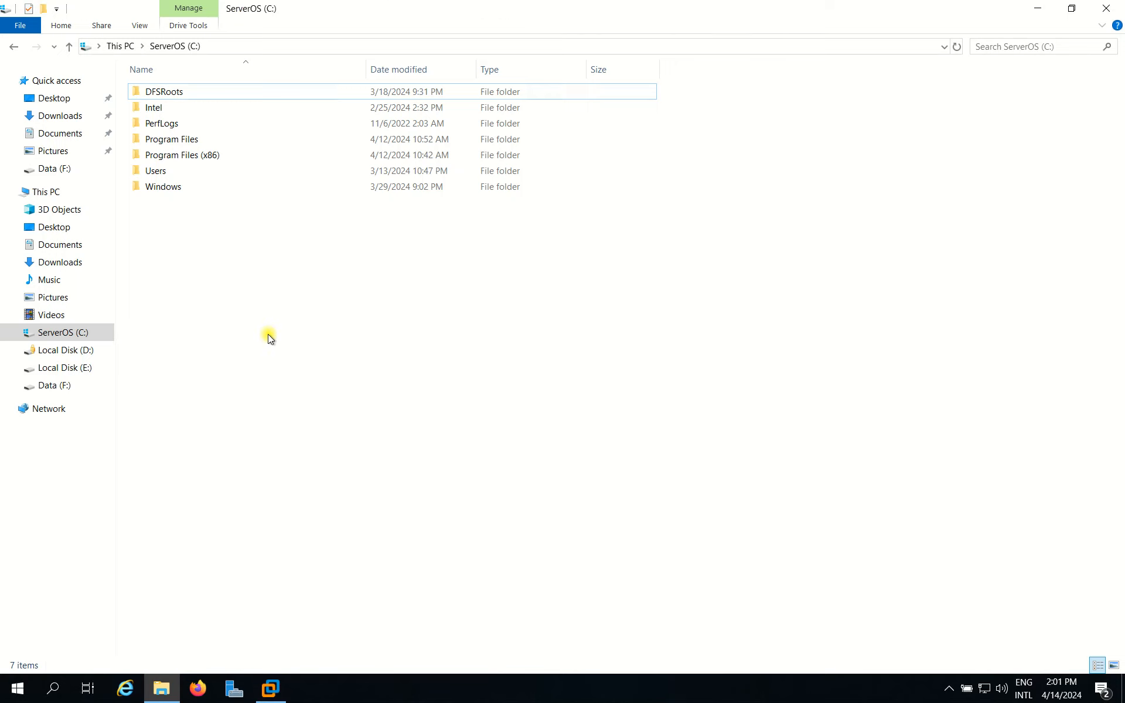
{"action": "right_click", "coordinate": [204, 250]}
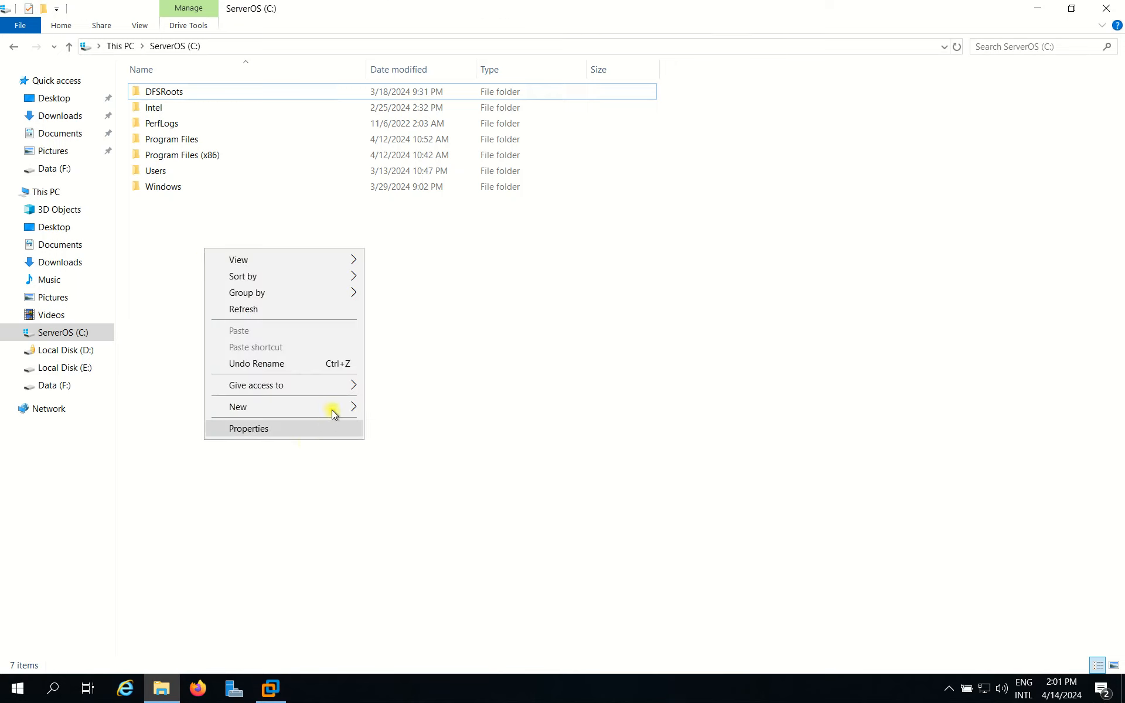
{"action": "mouse_move", "coordinate": [336, 407]}
{"action": "left_click", "coordinate": [390, 410]}
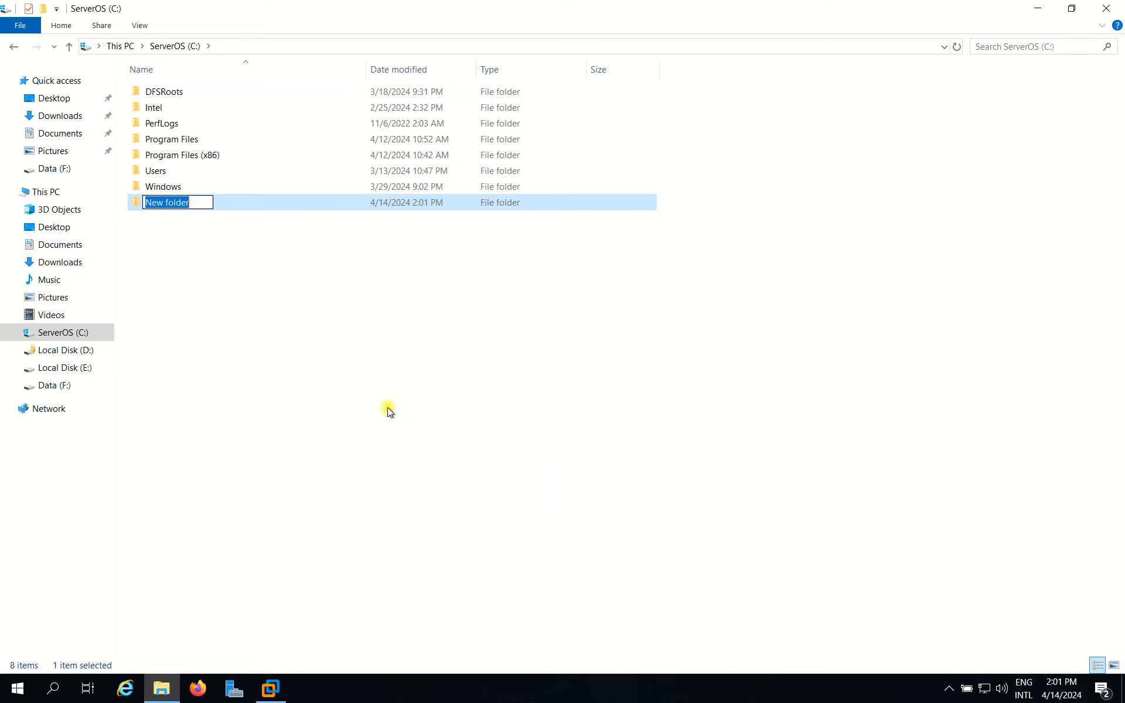
{"action": "type", "text": "File Backup"}
{"action": "left_click", "coordinate": [388, 406]}
- Share the File Backup folder on the network with the default people and permission levels
{"action": "right_click", "coordinate": [199, 202]}
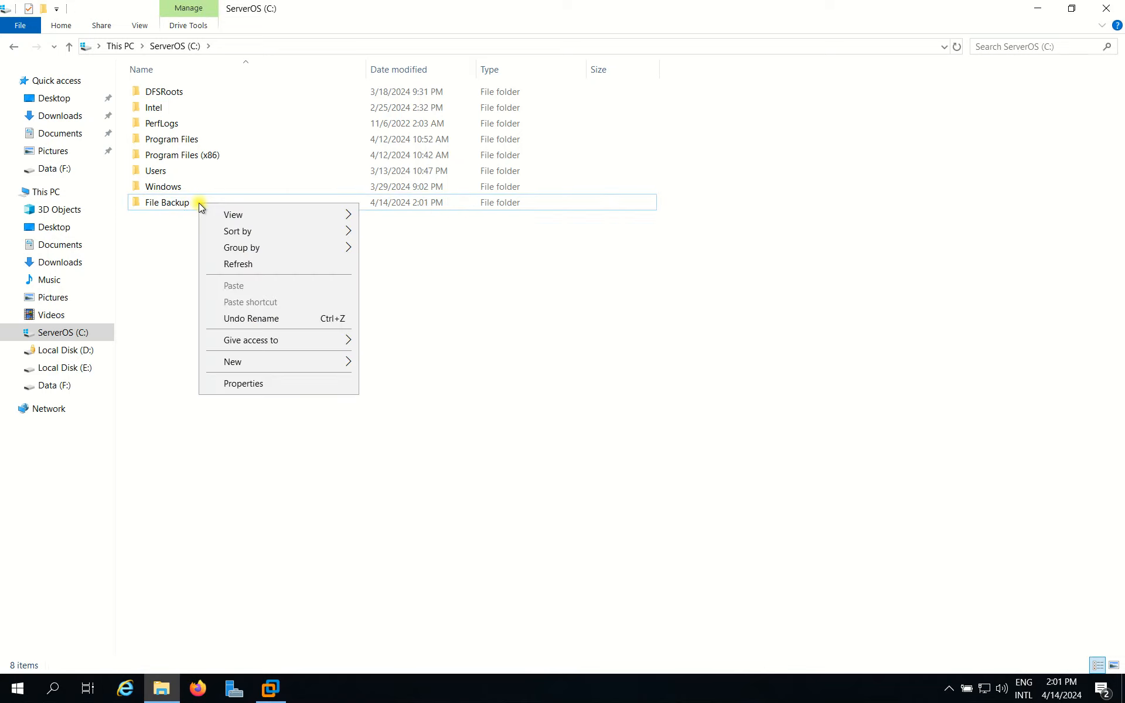
{"action": "left_click", "coordinate": [157, 201]}
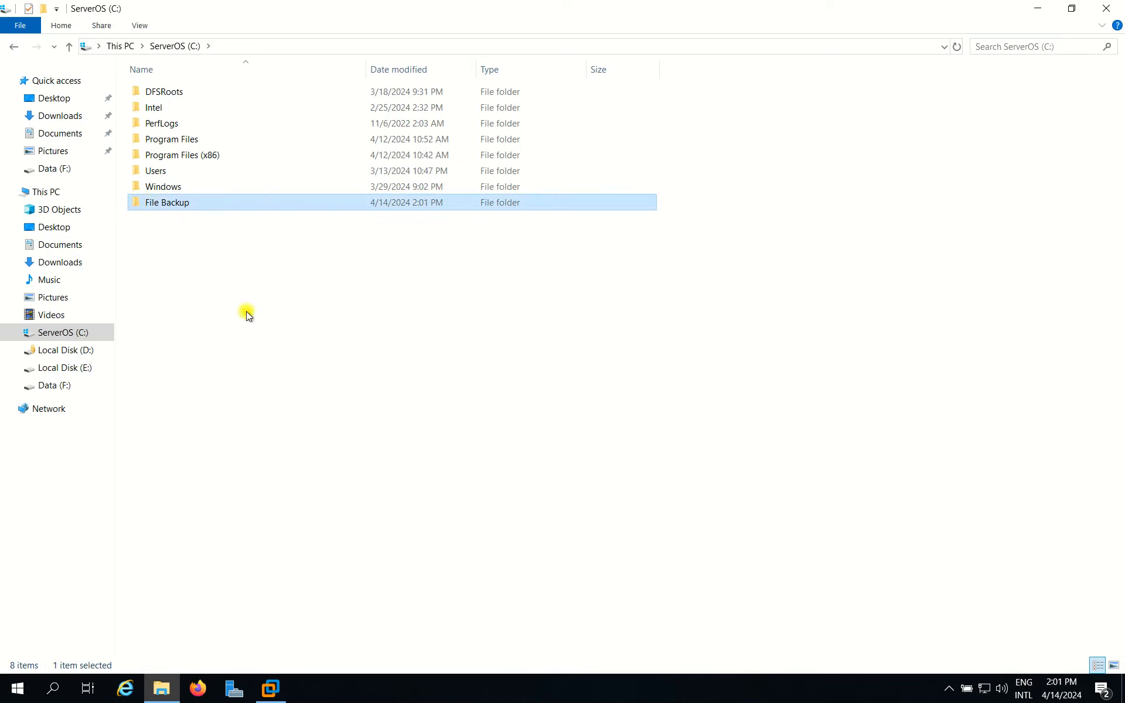
{"action": "key", "text": "shift+F10"}
{"action": "left_click", "coordinate": [237, 446]}
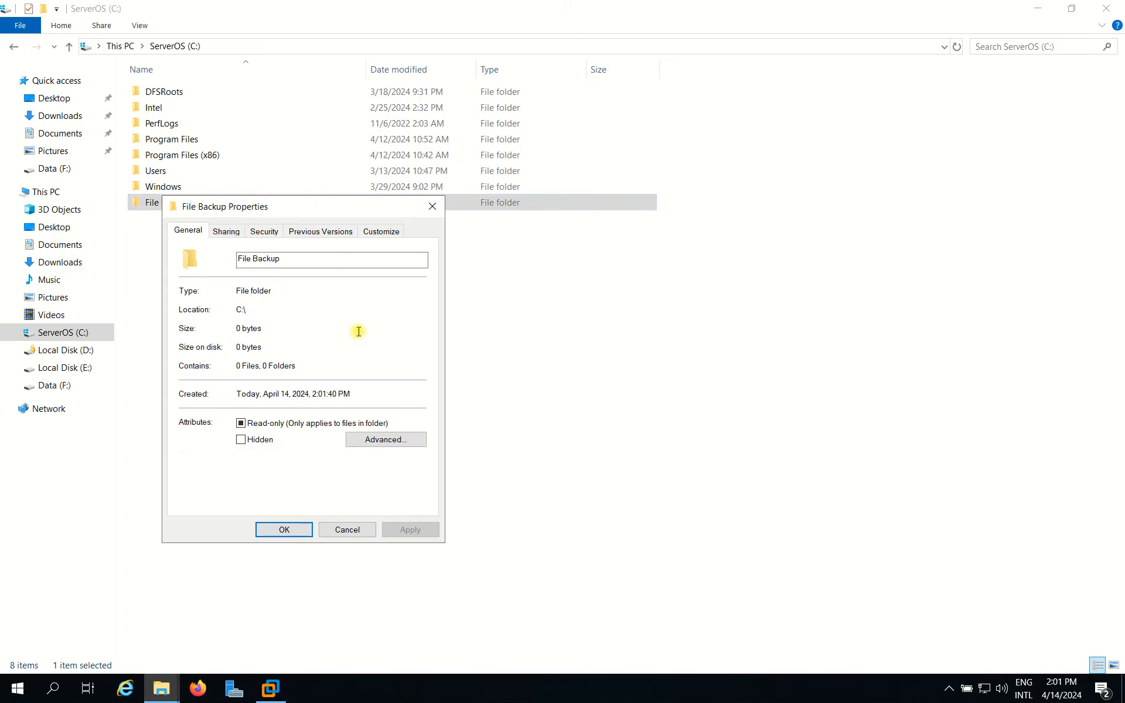
{"action": "left_click_drag", "start_coordinate": [313, 205], "coordinate": [575, 186]}
{"action": "left_click", "coordinate": [487, 211]}
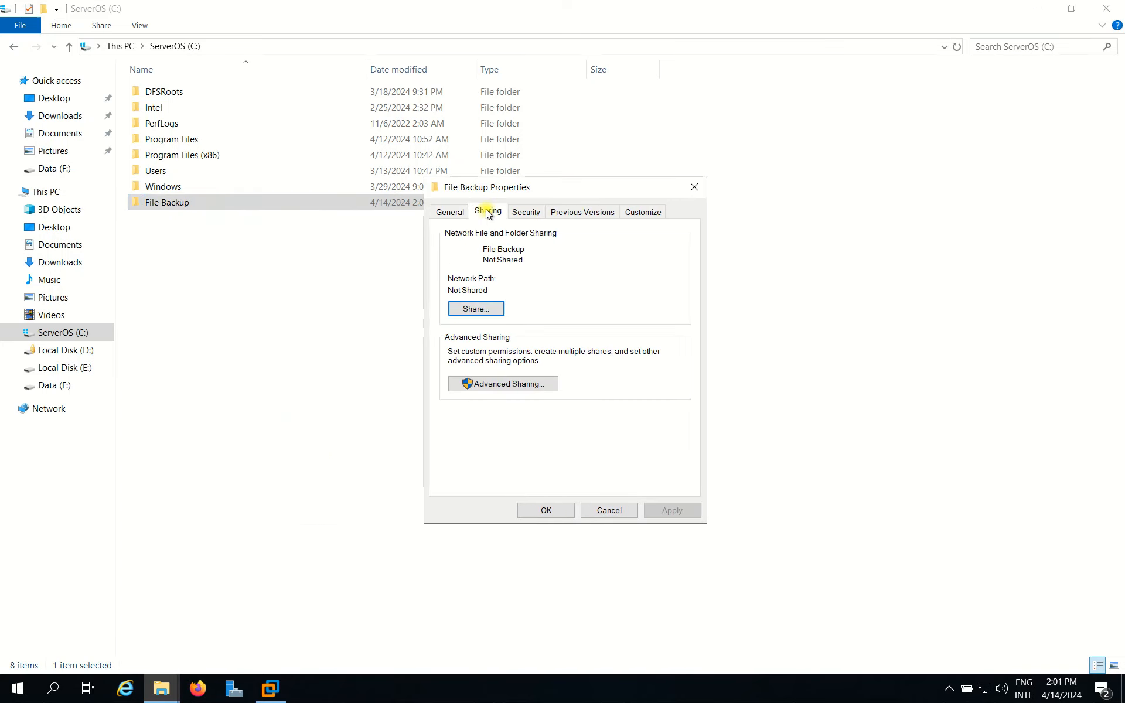
{"action": "left_click", "coordinate": [480, 309]}
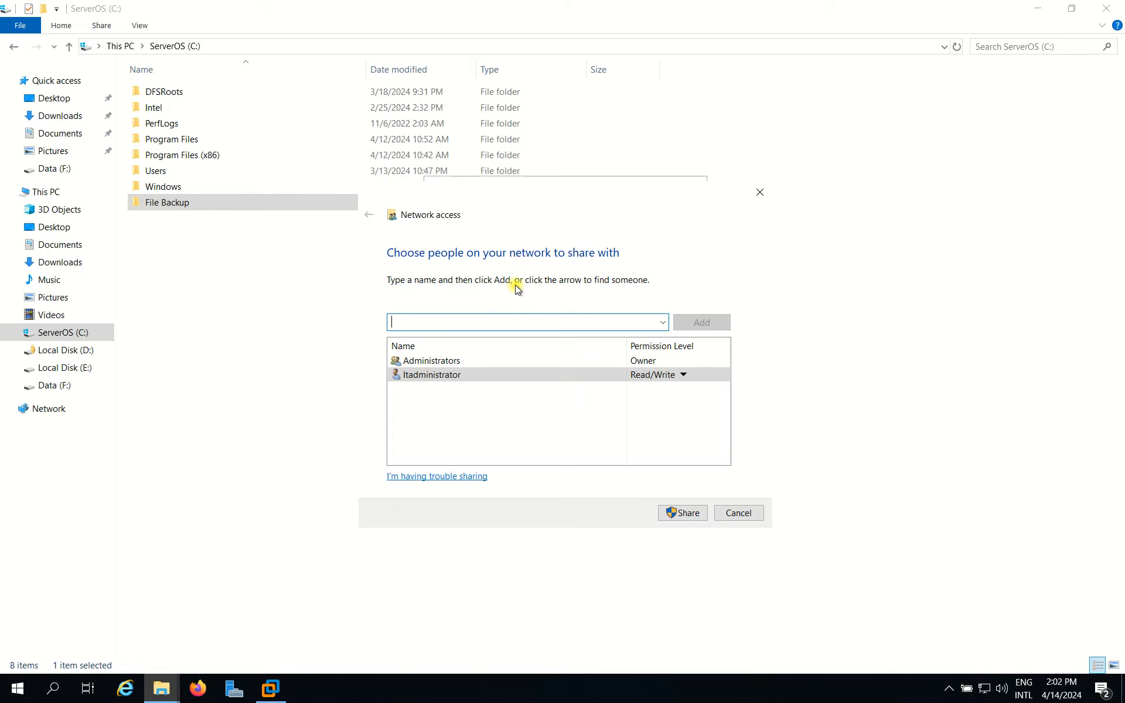
{"action": "left_click", "coordinate": [674, 512]}
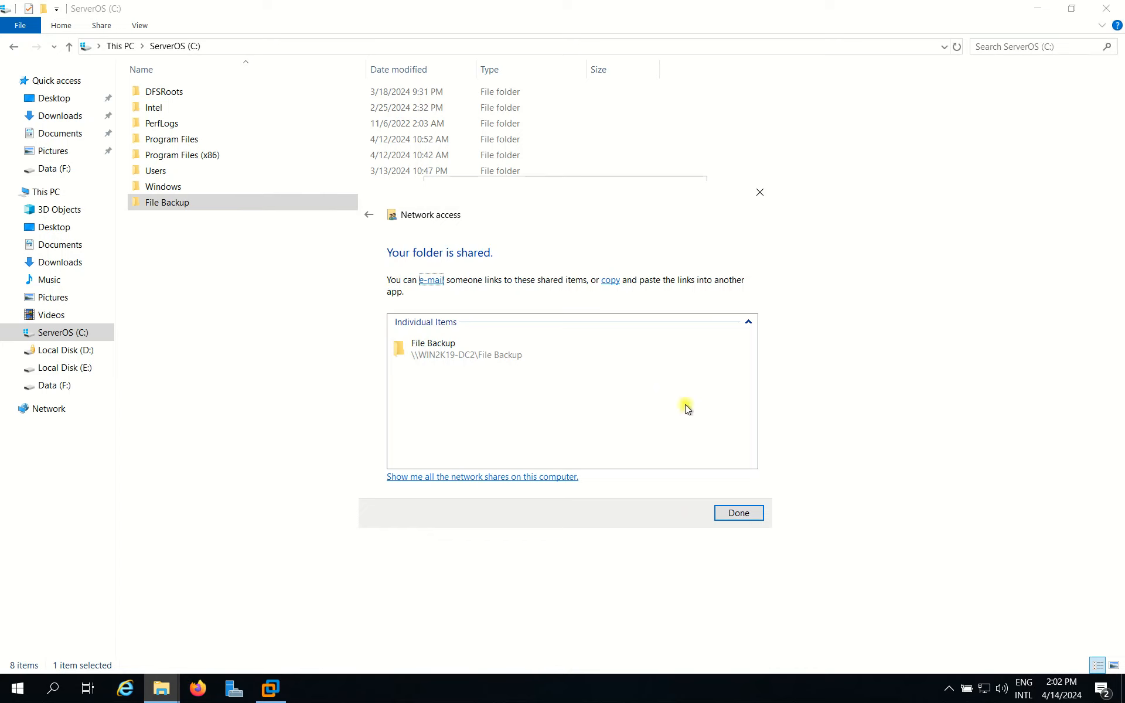
{"action": "left_click", "coordinate": [729, 512]}
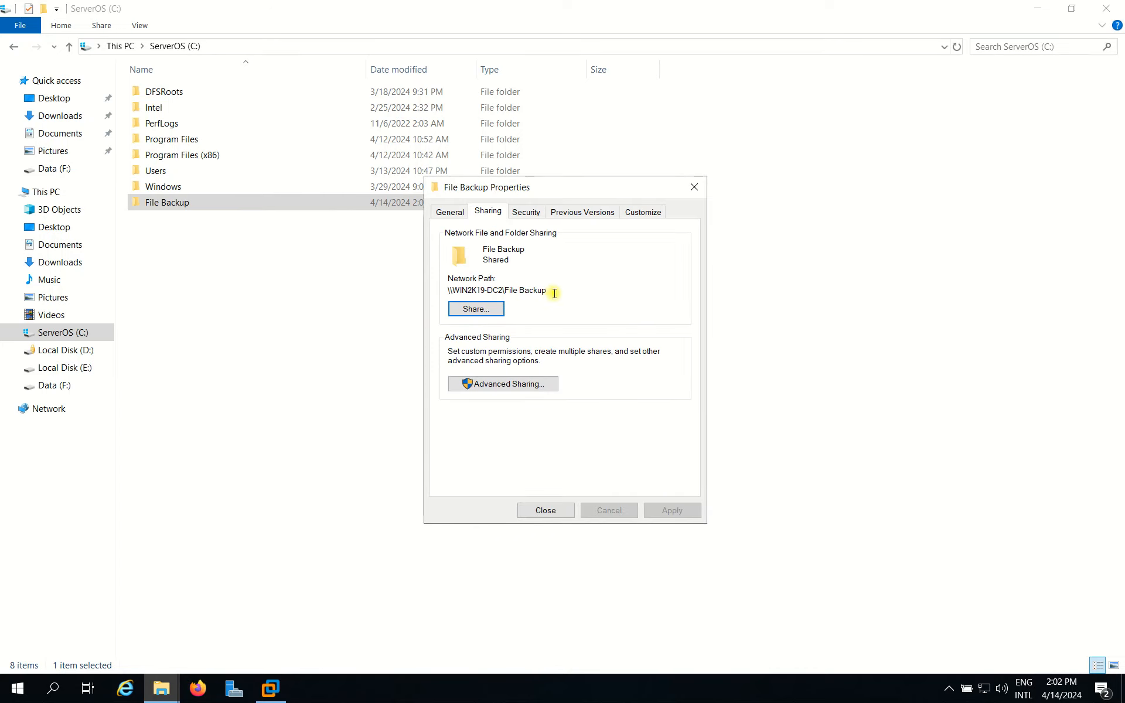
- Copy the File Backup folder's full network path and close its properties
{"action": "left_click_drag", "start_coordinate": [553, 291], "coordinate": [394, 284]}
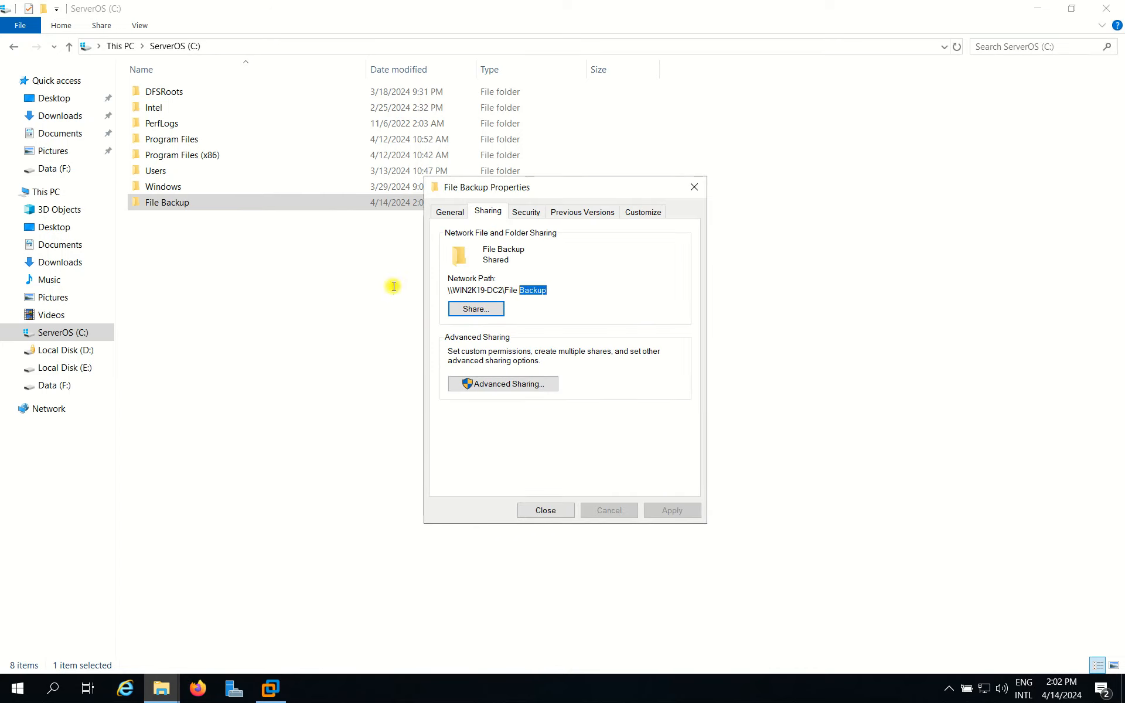
{"action": "right_click", "coordinate": [505, 291]}
{"action": "left_click", "coordinate": [541, 332]}
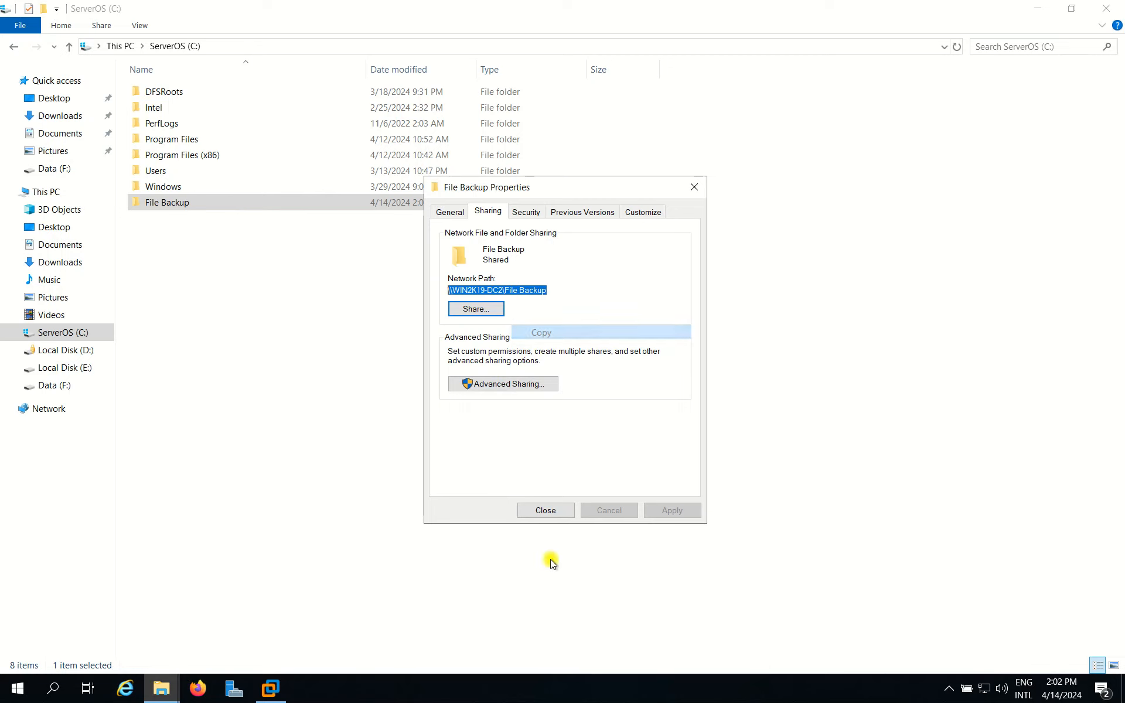
{"action": "left_click", "coordinate": [543, 510]}
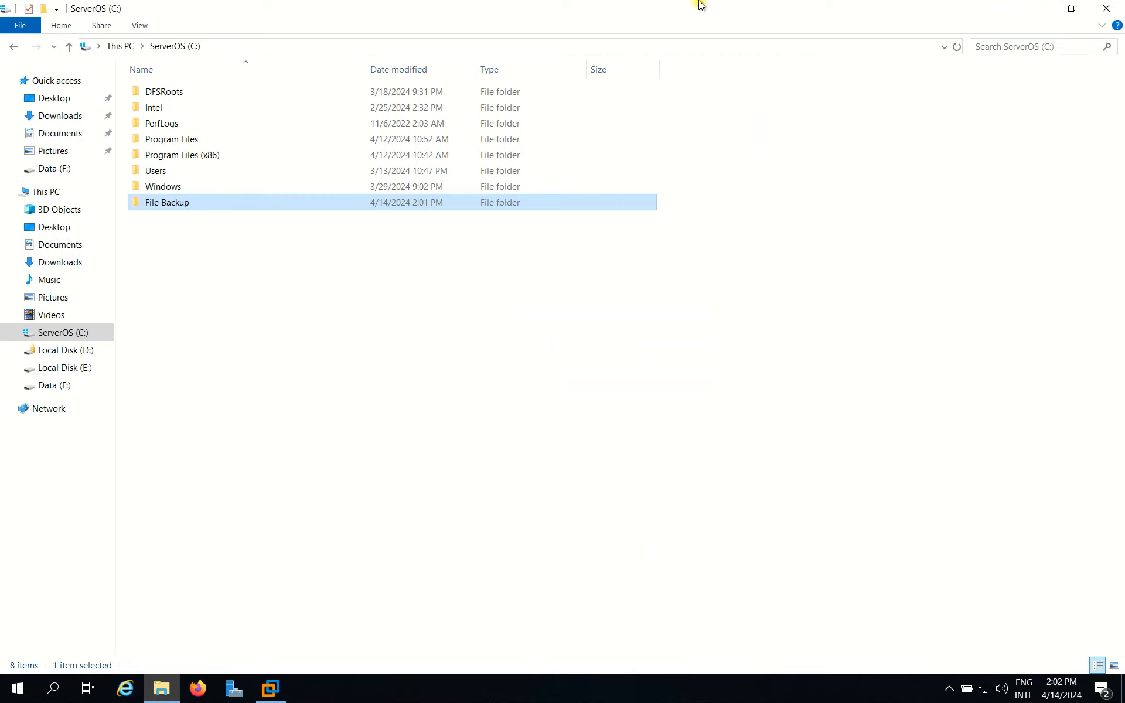
- Return to the 192.168.100.15 remote session with Veeam Backup and Replication and show it in full screen
{"action": "mouse_move", "coordinate": [655, 12]}
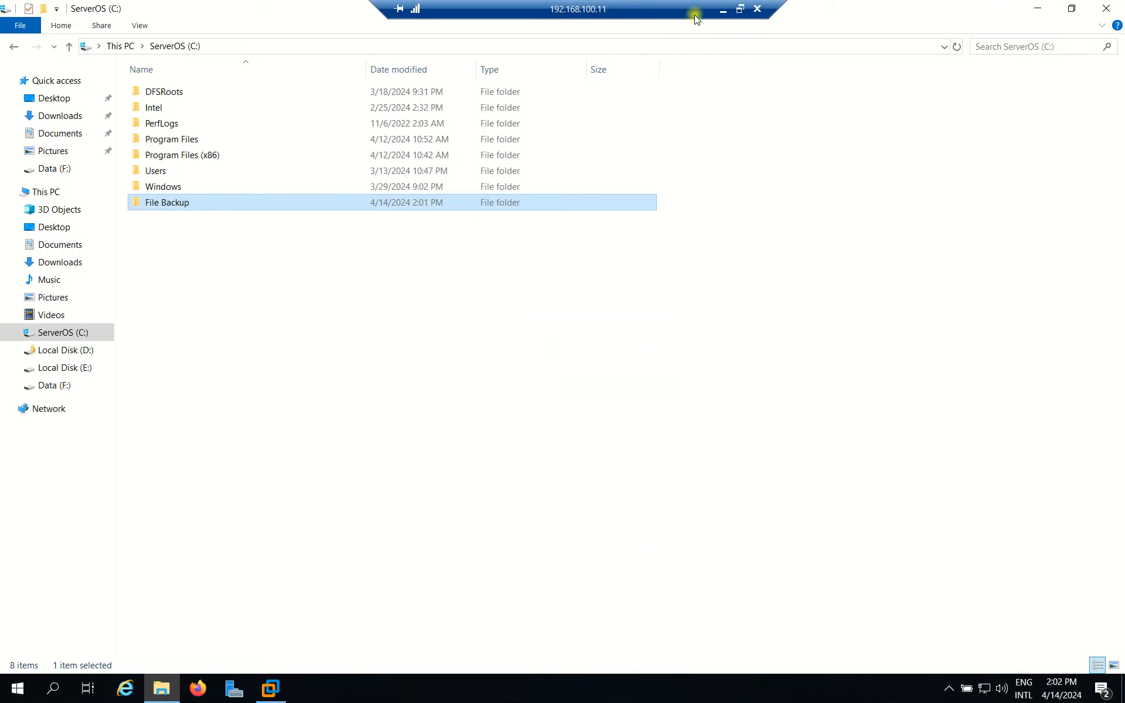
{"action": "left_click", "coordinate": [734, 8]}
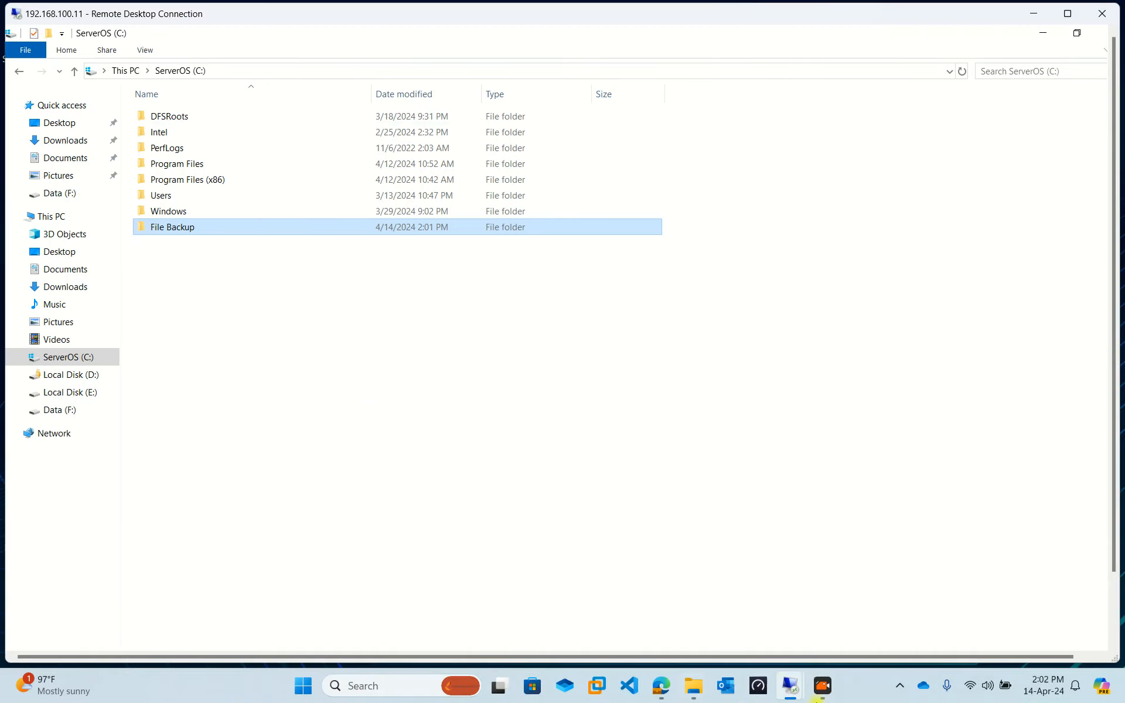
{"action": "mouse_move", "coordinate": [789, 694]}
{"action": "left_click", "coordinate": [937, 592]}
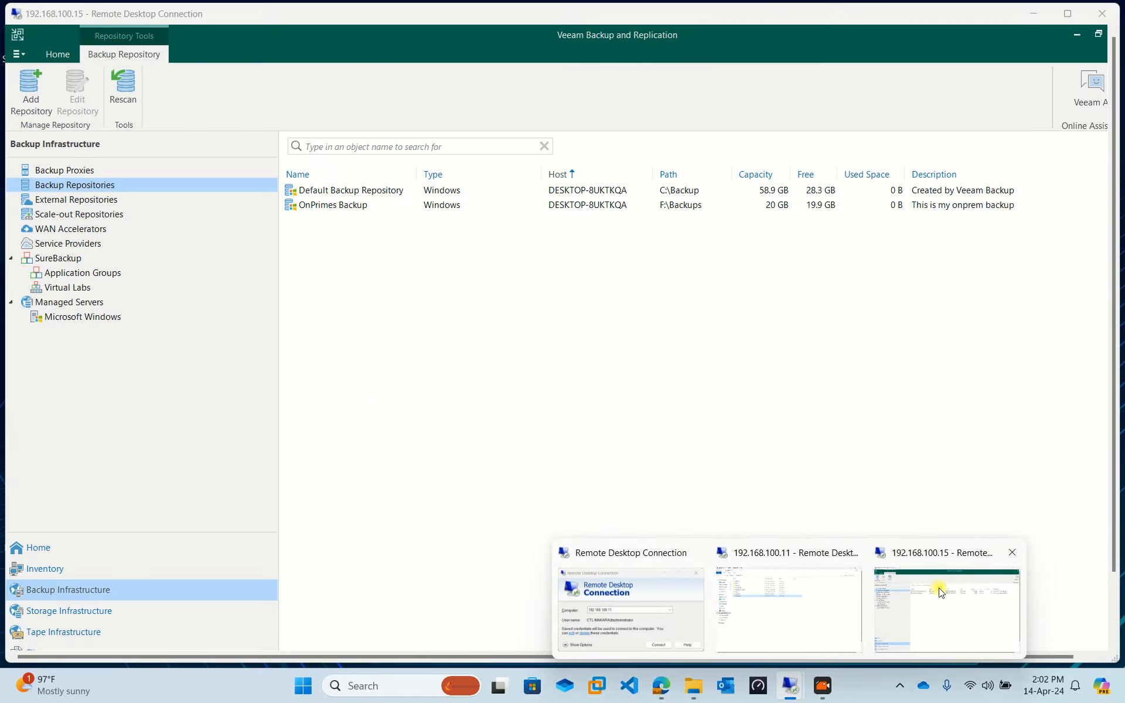
{"action": "left_click", "coordinate": [1065, 16]}
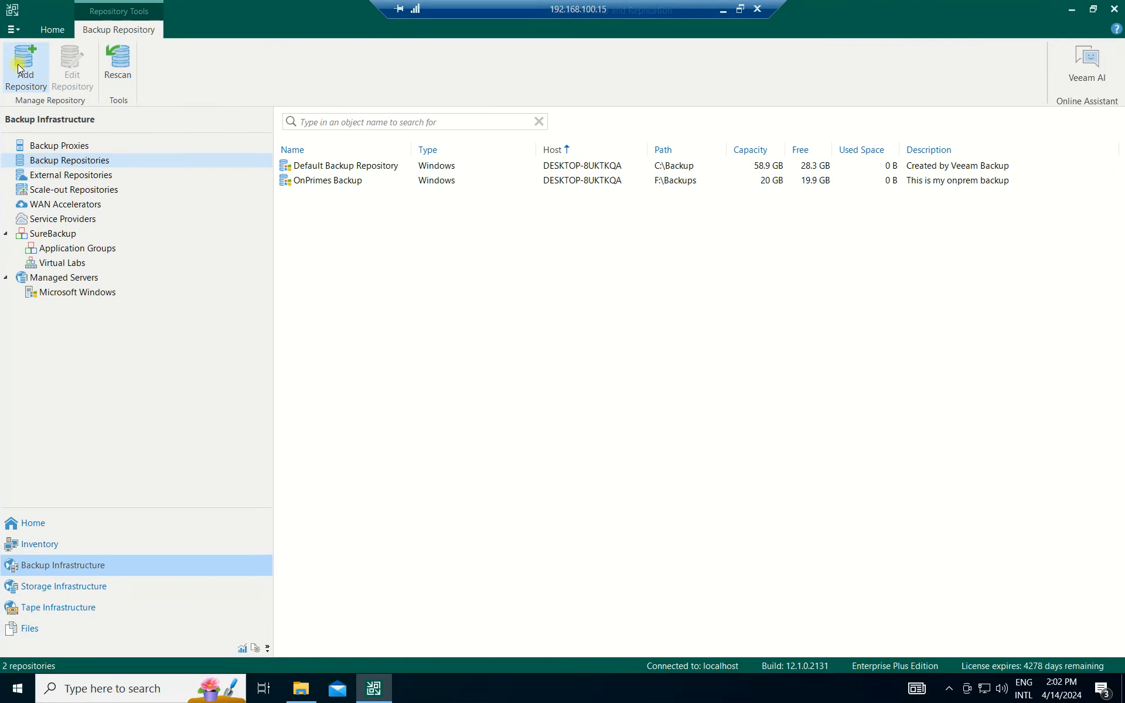
- Start adding a network attached storage backup repository of the SMB share type
{"action": "left_click", "coordinate": [22, 74]}
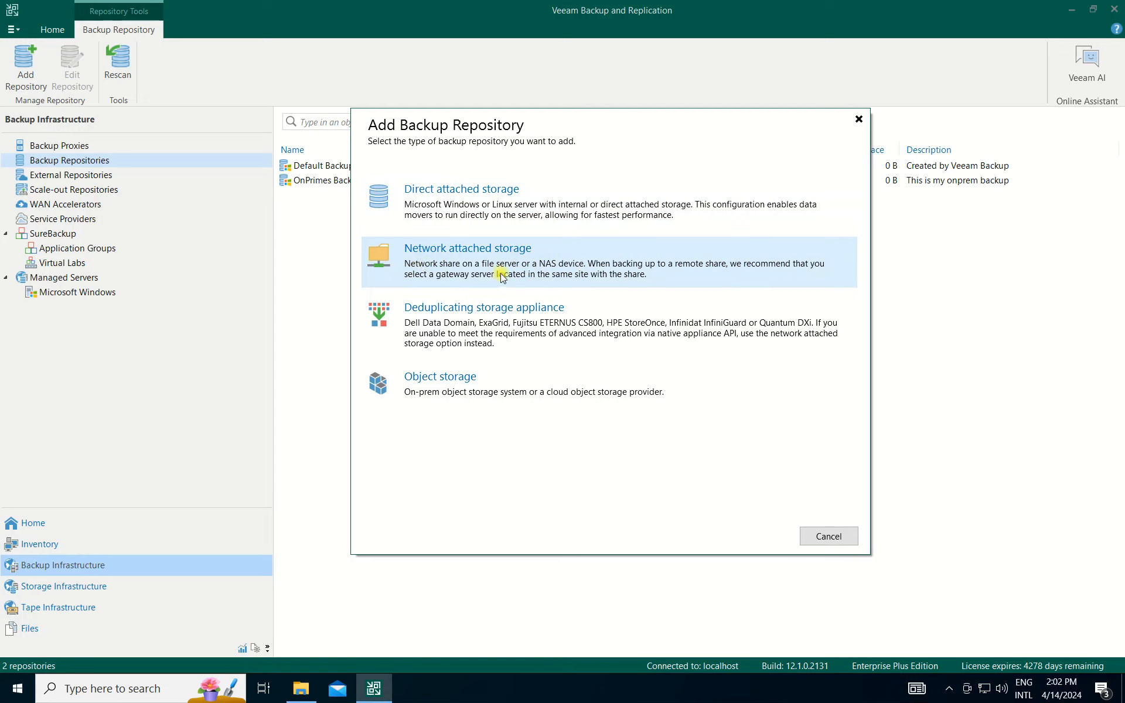
{"action": "left_click", "coordinate": [628, 277]}
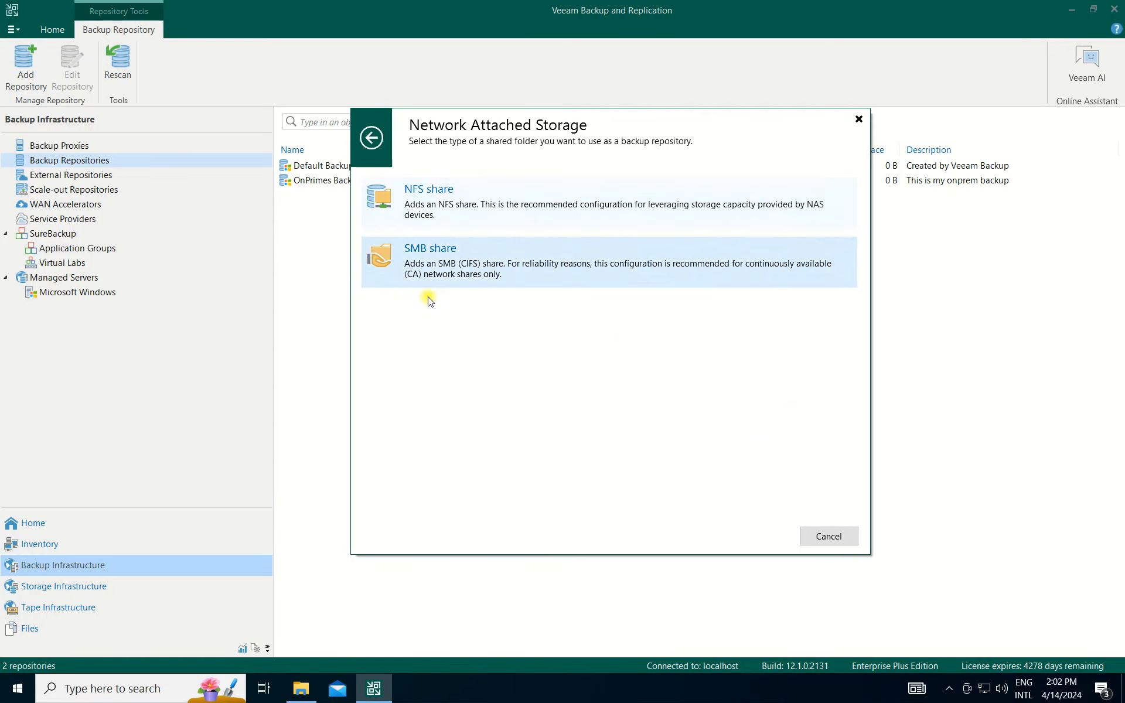
{"action": "left_click", "coordinate": [450, 269]}
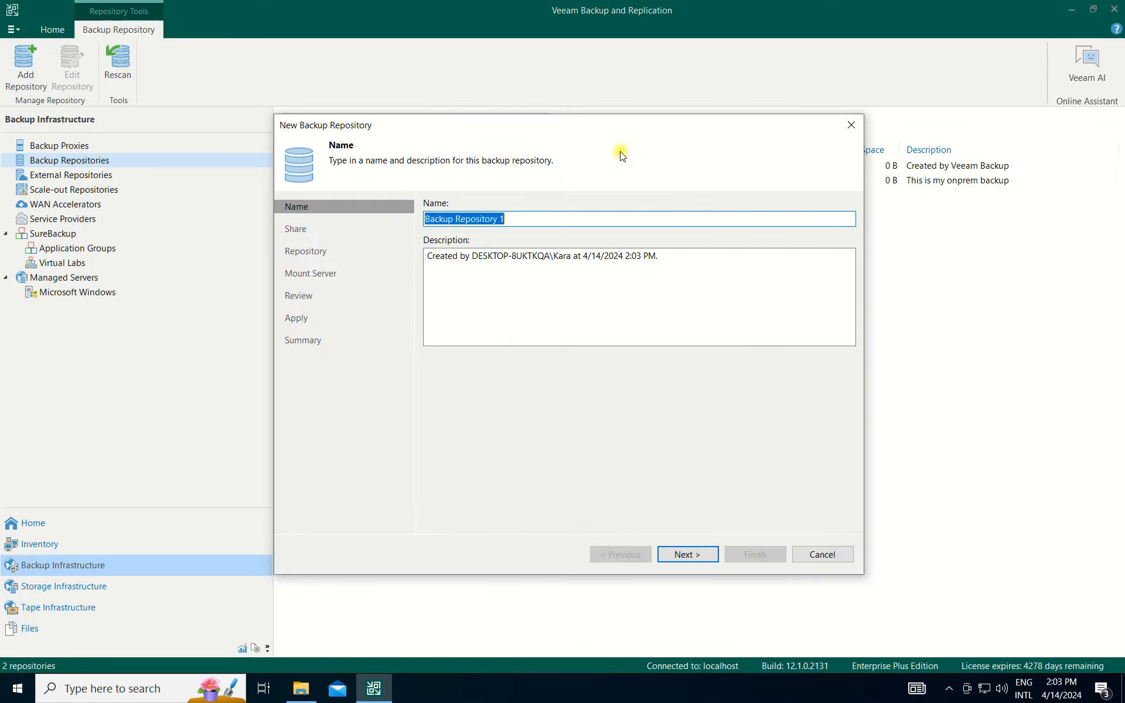
- Replace the default name of the new SMB repository and continue to the share settings
{"action": "key", "text": "BackSpace"}
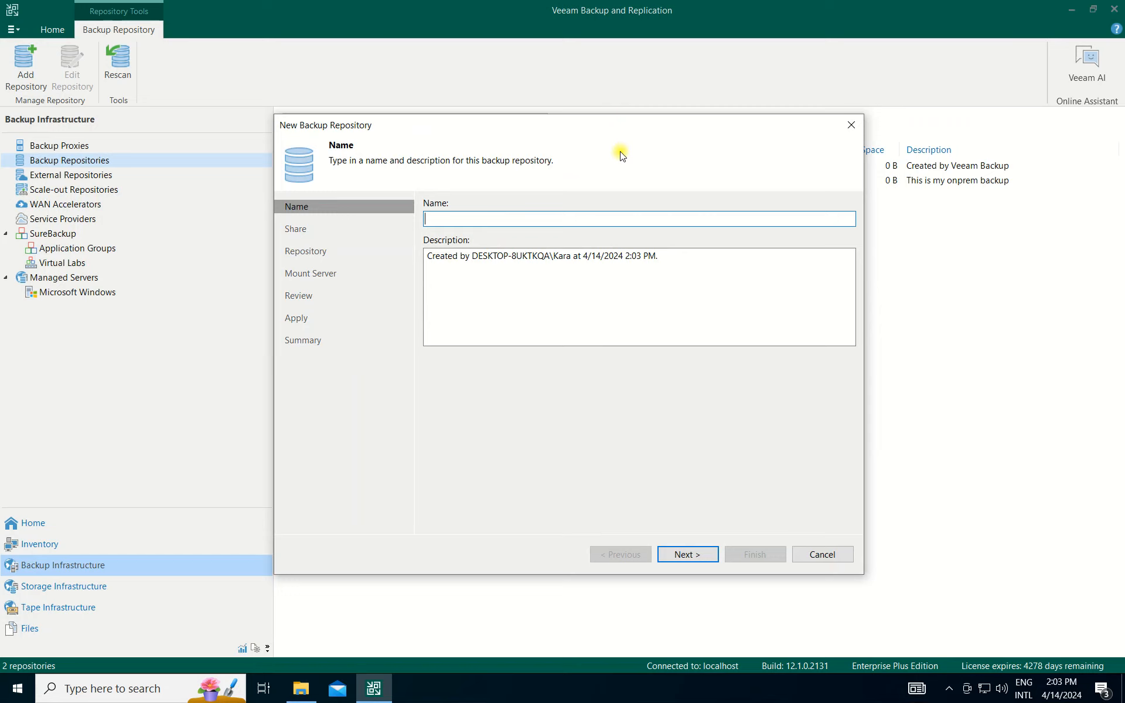
{"action": "type", "text": "B"}
{"action": "key", "text": "ctrl+a"}
{"action": "type", "text": "N"}
{"action": "left_click", "coordinate": [674, 554]}
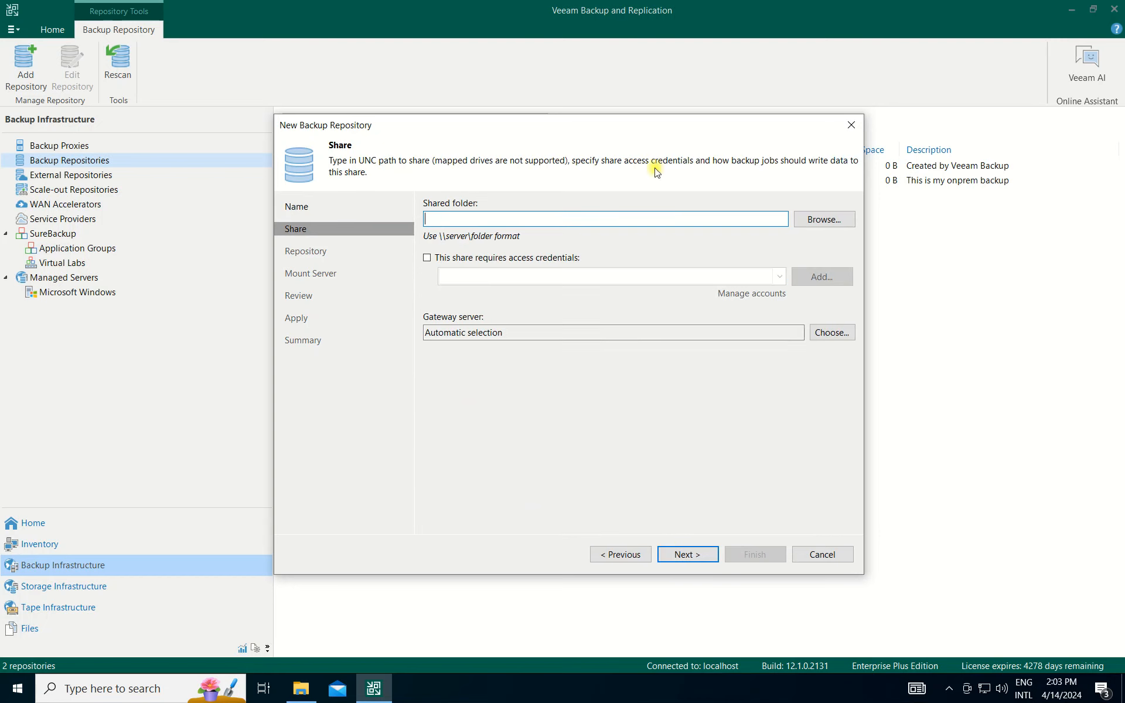
- Set the shared folder to \\WIN2K19-DC2\File Backup and specify that the share requires access credentials
{"action": "key", "text": "ctrl+v"}
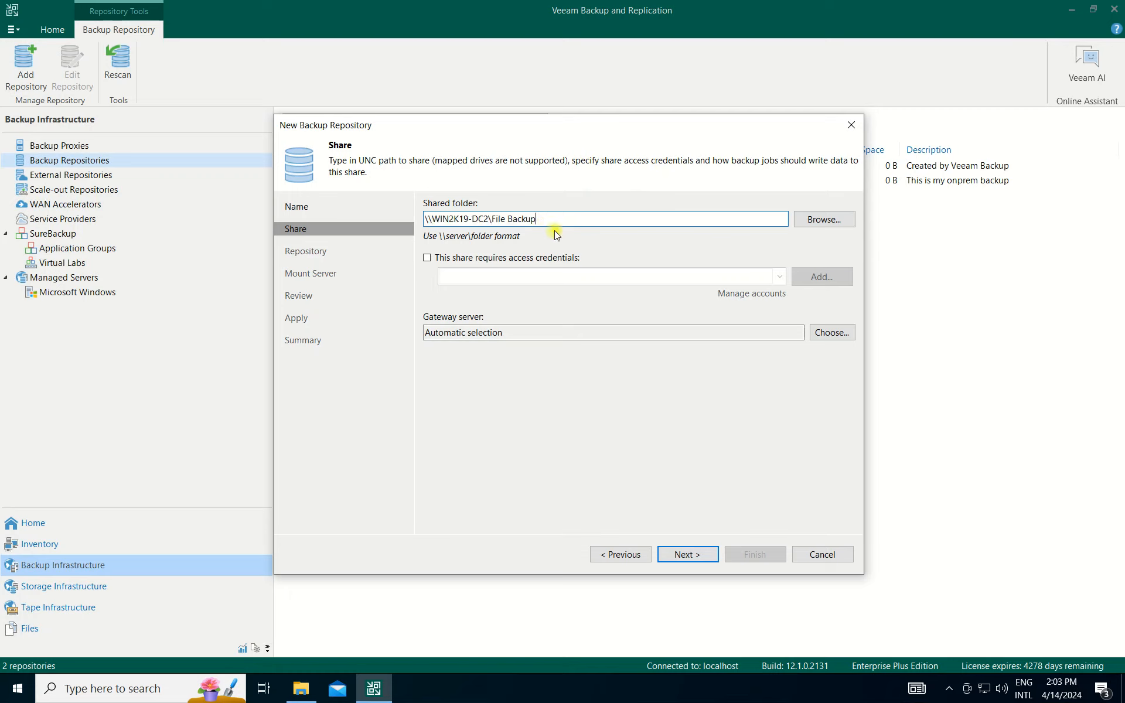
{"action": "left_click_drag", "start_coordinate": [591, 220], "coordinate": [332, 218]}
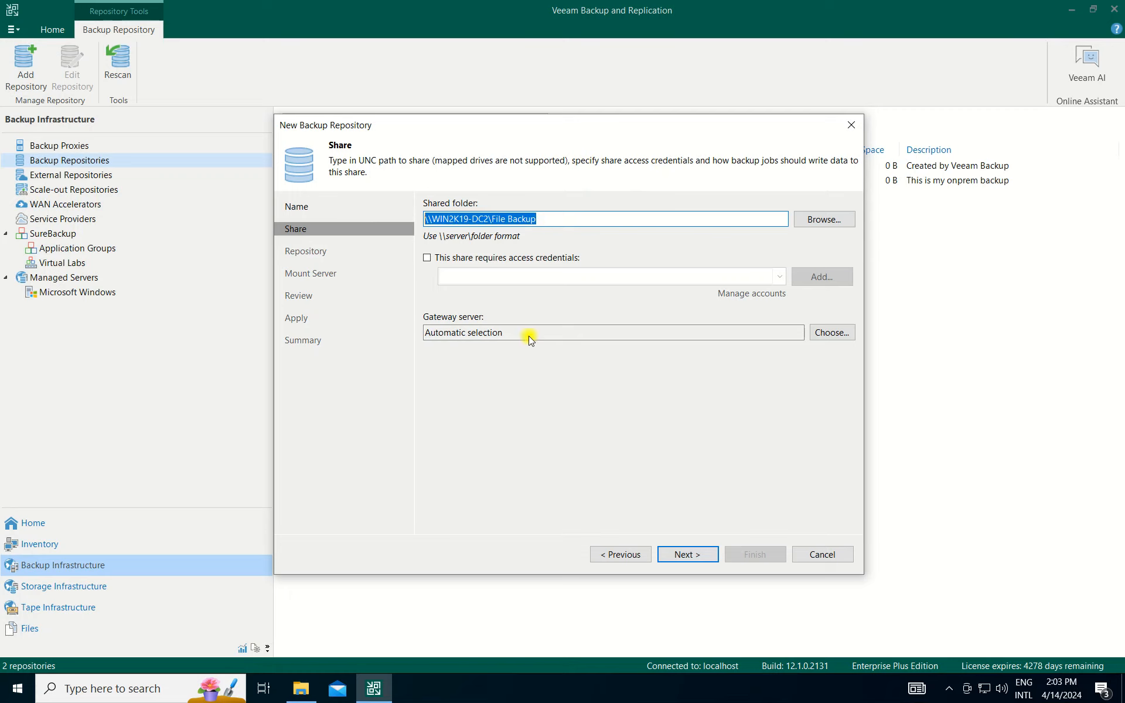
{"action": "left_click", "coordinate": [485, 259]}
- Add new share access credentials with the username itadministrator and the account password
{"action": "left_click", "coordinate": [481, 277]}
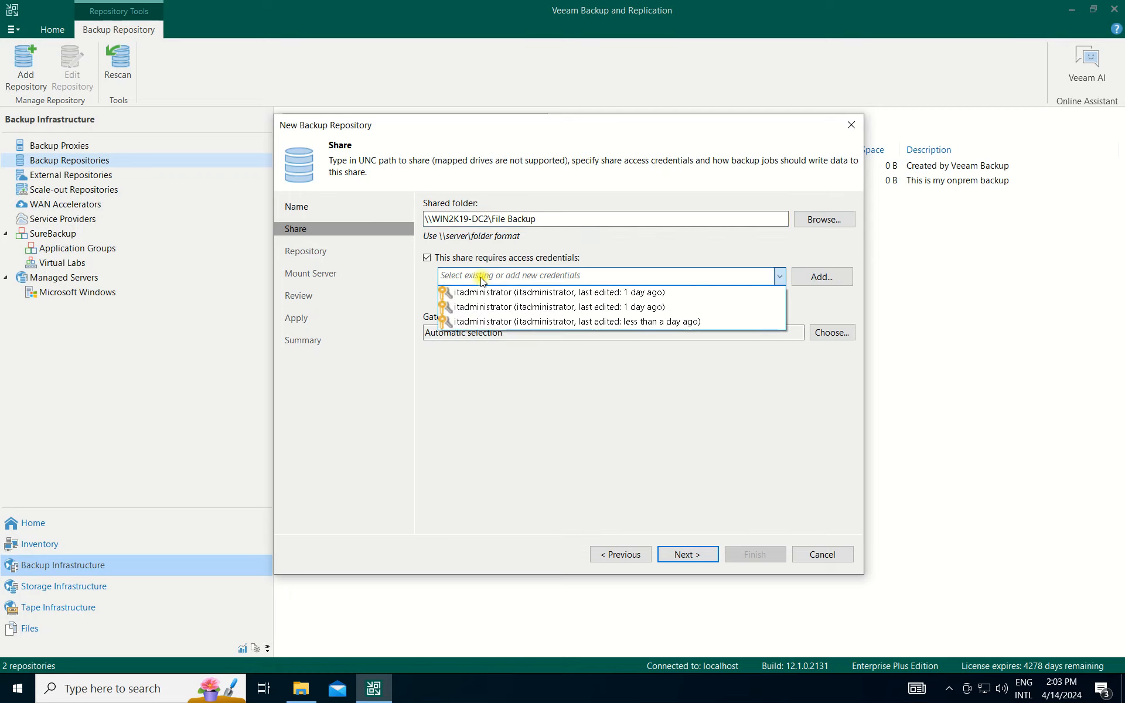
{"action": "left_click", "coordinate": [826, 282]}
{"action": "left_click", "coordinate": [826, 283]}
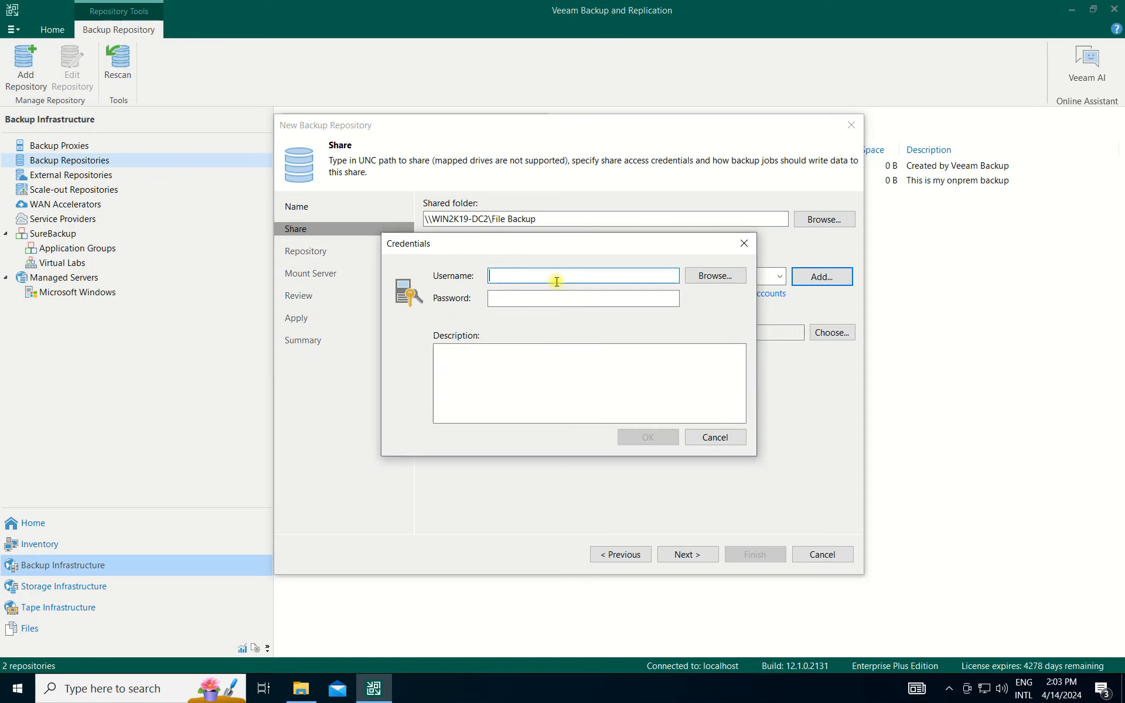
{"action": "type", "text": "administrator"}
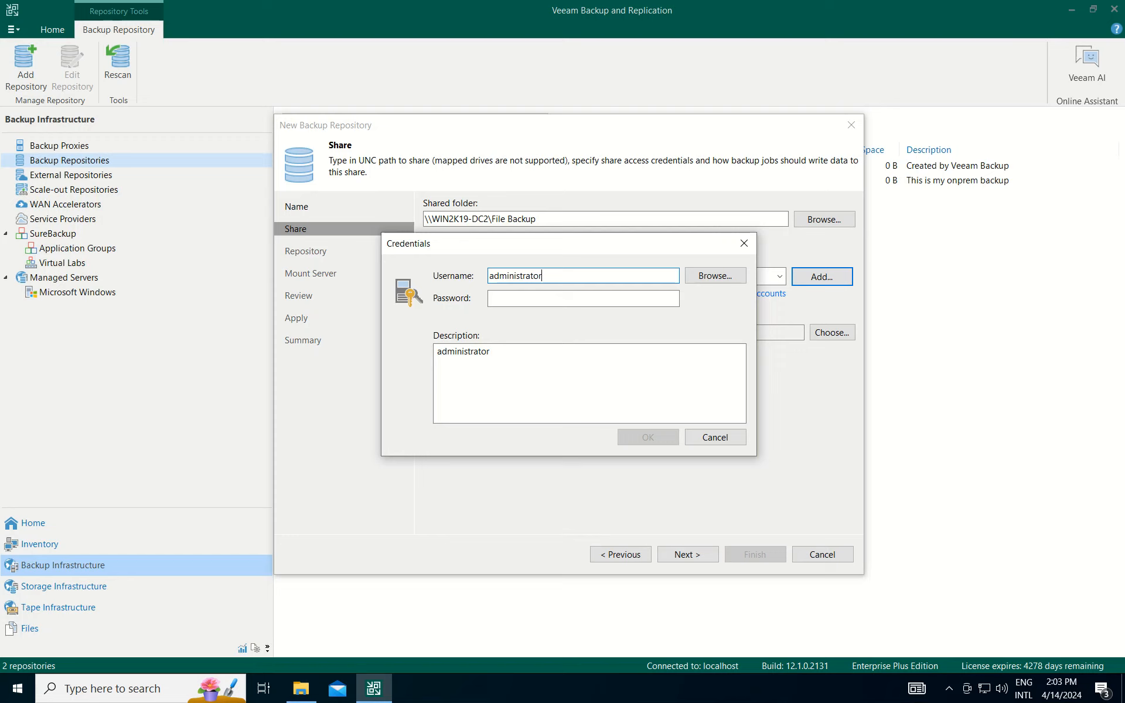
{"action": "key", "text": "Tab"}
{"action": "type", "text": "pa"}
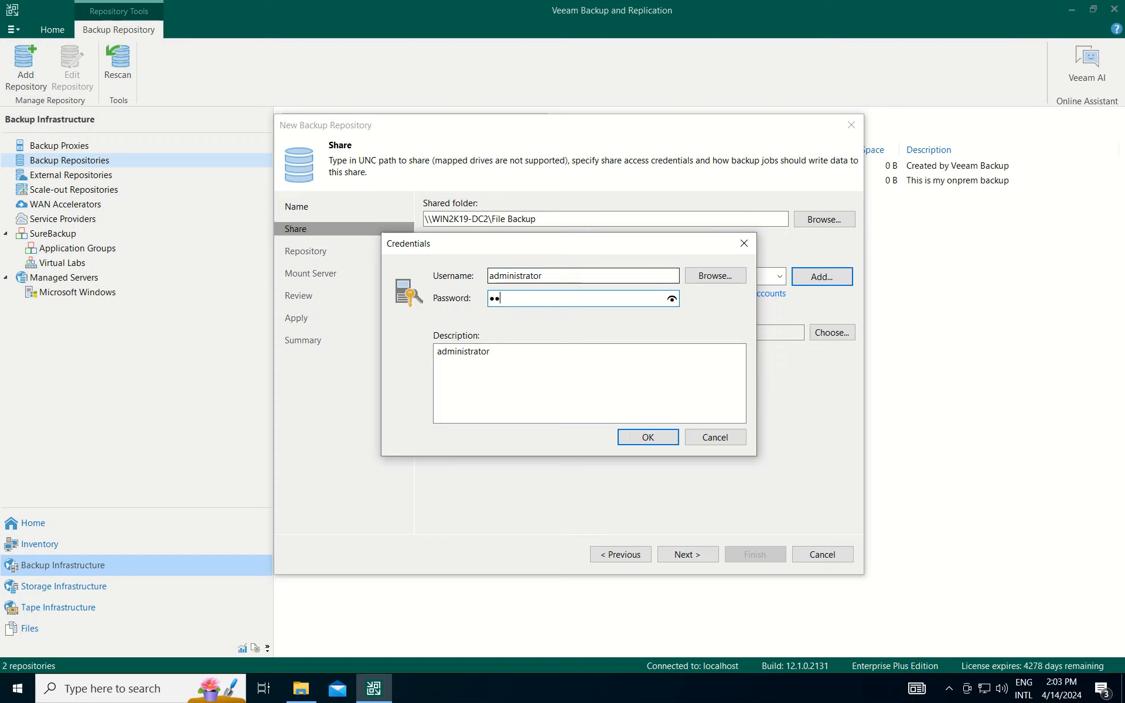
{"action": "key", "text": "BackSpace"}
{"action": "key", "text": "BackSpace"}
{"action": "key", "text": "BackSpace"}
{"action": "type", "text": "••••••••"}
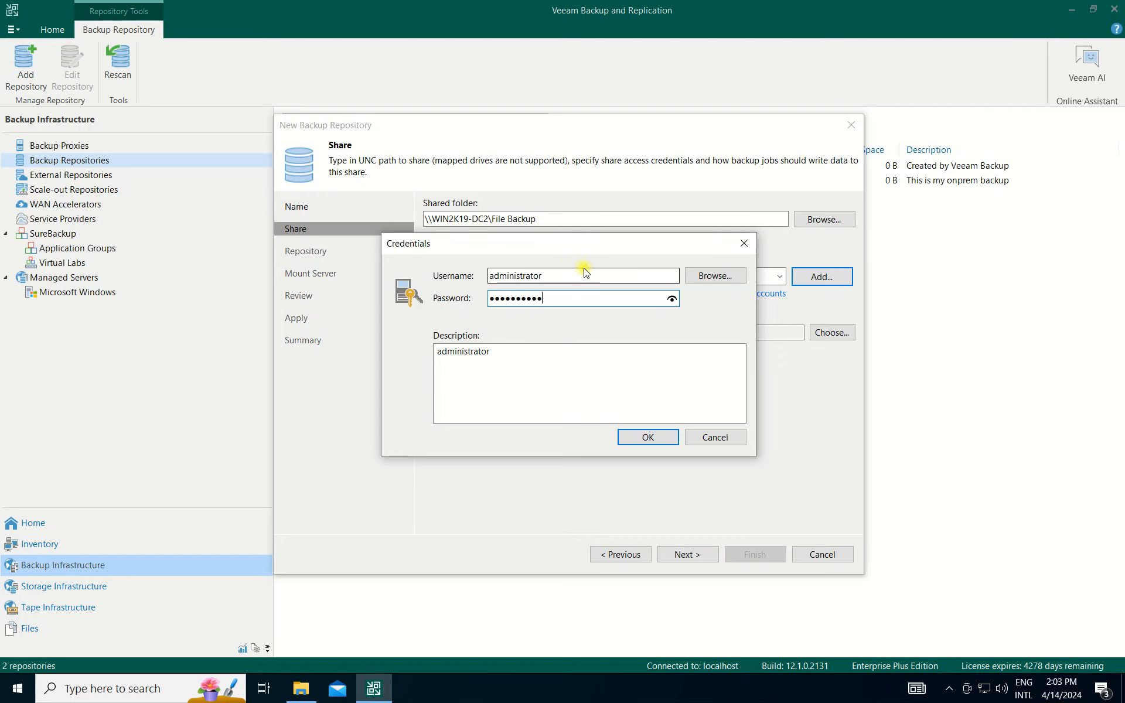
{"action": "left_click", "coordinate": [491, 276]}
{"action": "type", "text": "it"}
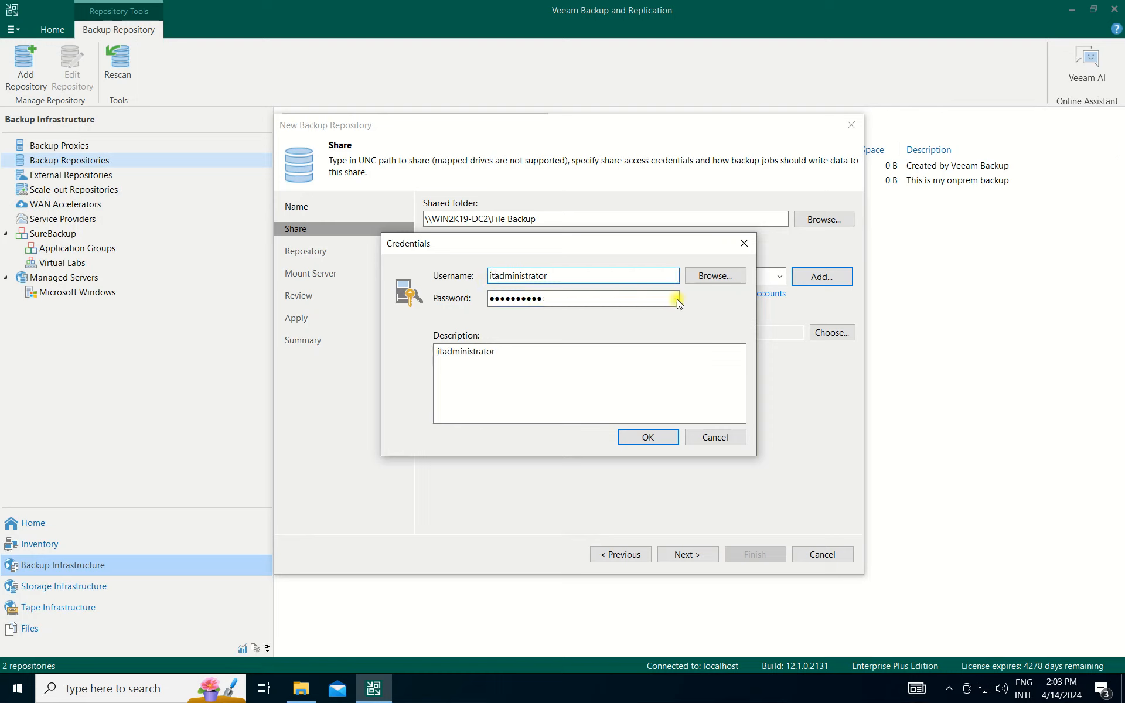
{"action": "left_click", "coordinate": [660, 441]}
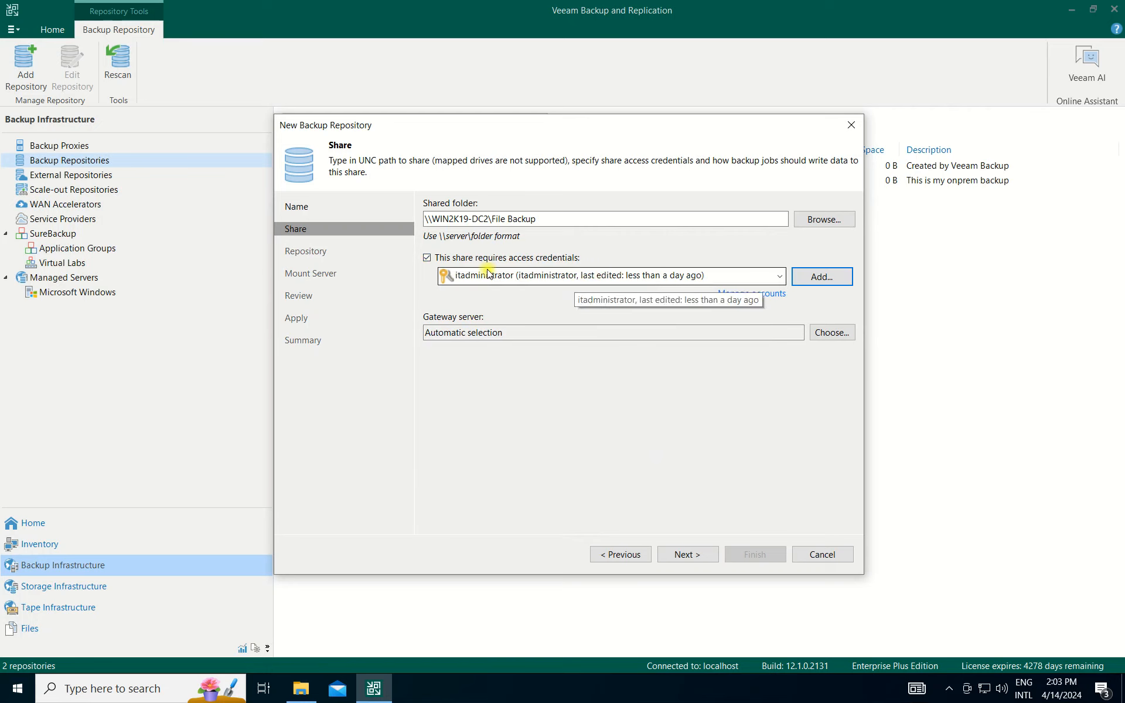
- Accept the share and repository settings, and set the mount server's instant recovery write cache folder to F:\
{"action": "left_click", "coordinate": [692, 554]}
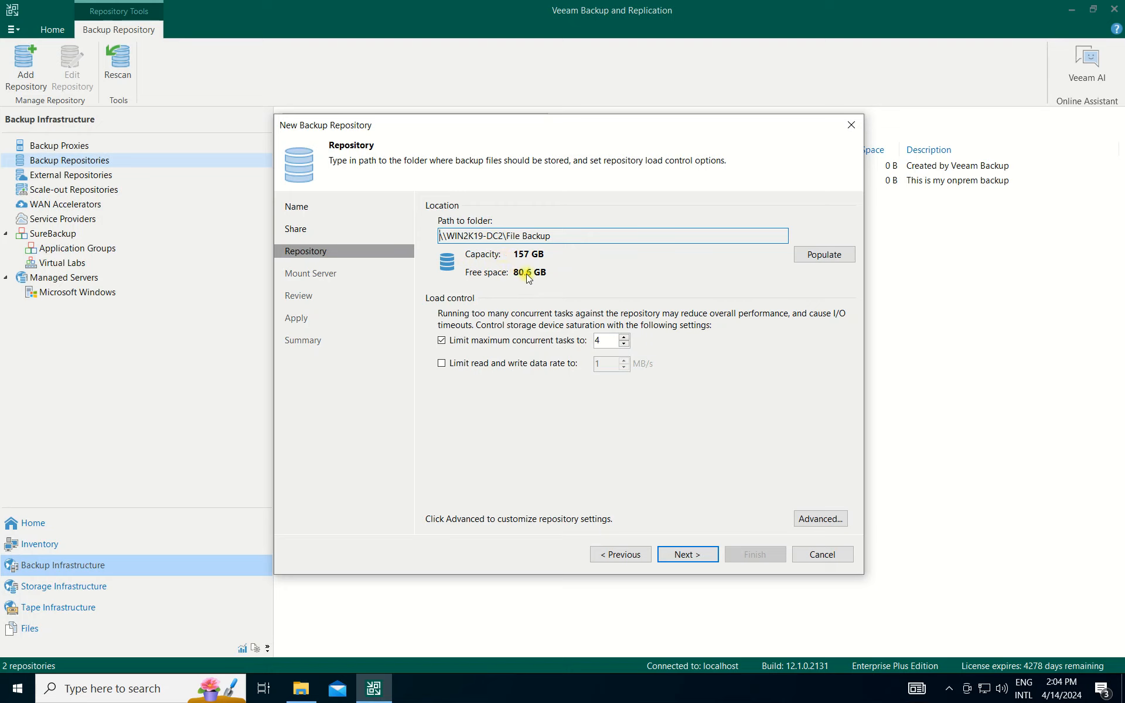
{"action": "left_click", "coordinate": [712, 555]}
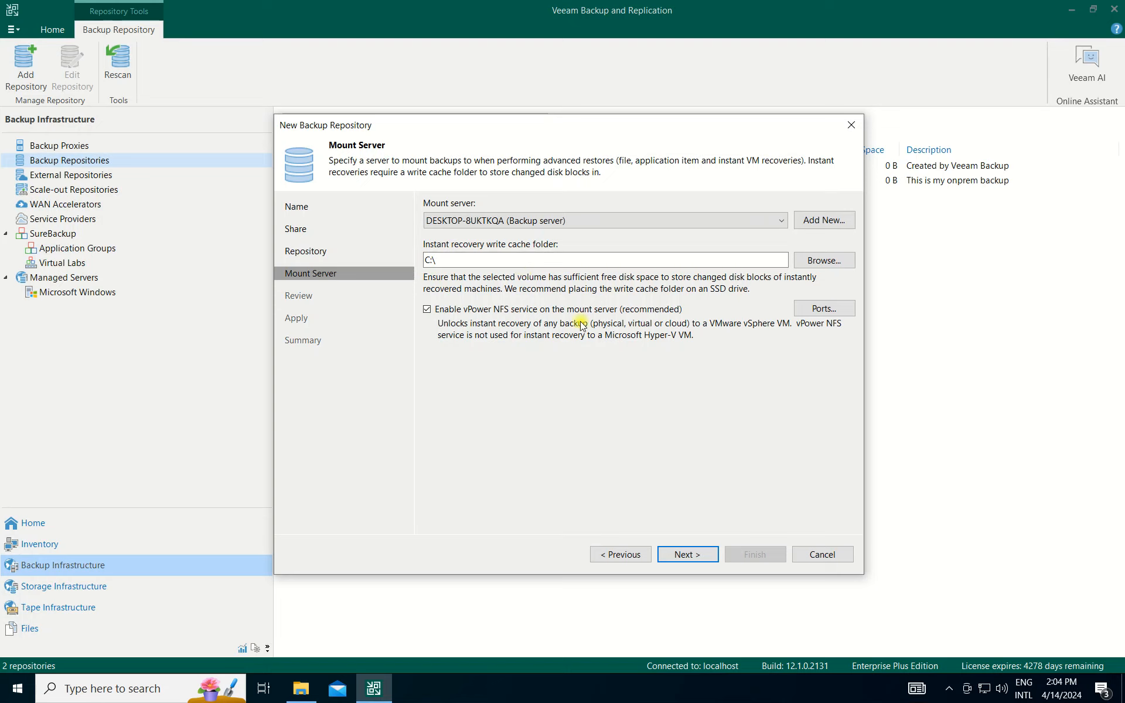
{"action": "left_click", "coordinate": [831, 261]}
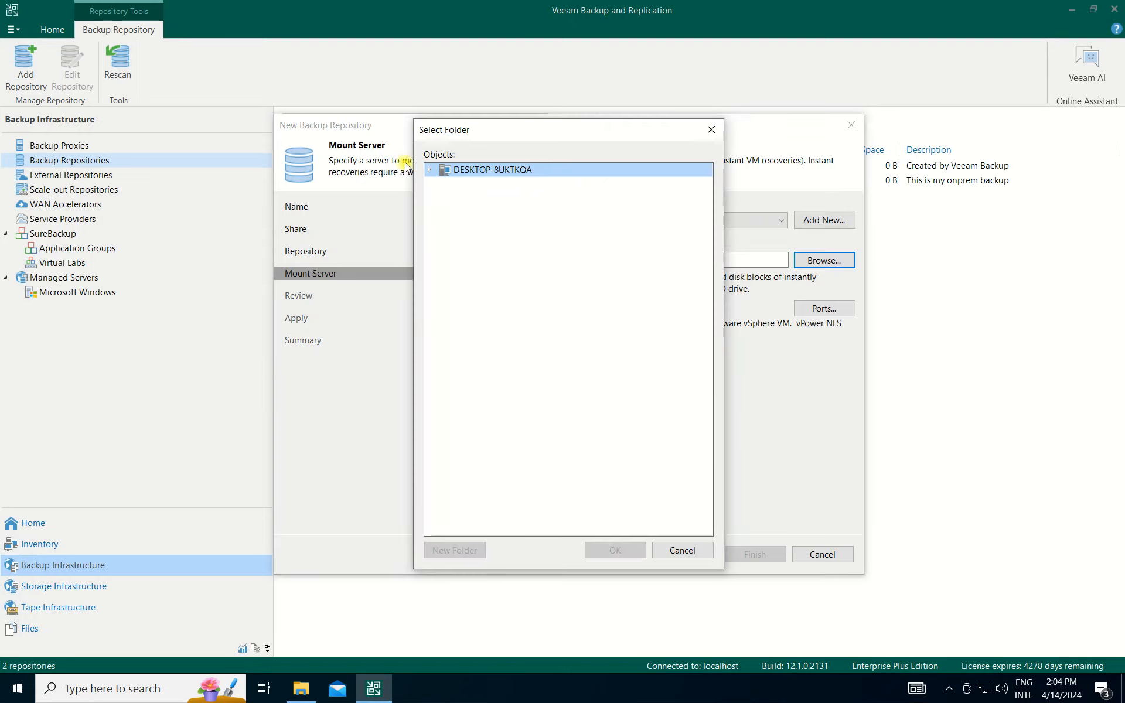
{"action": "left_click", "coordinate": [430, 170]}
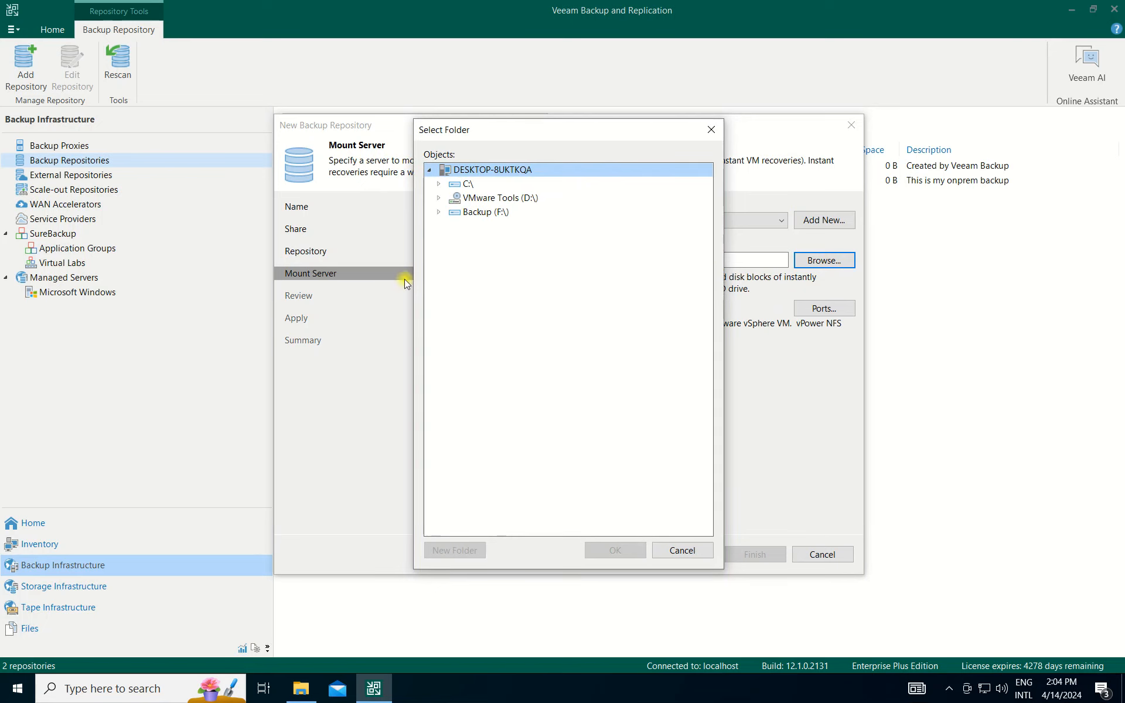
{"action": "left_click", "coordinate": [489, 212]}
{"action": "left_click_drag", "start_coordinate": [607, 136], "coordinate": [514, 133]}
{"action": "left_click", "coordinate": [346, 209]}
{"action": "left_click", "coordinate": [523, 548]}
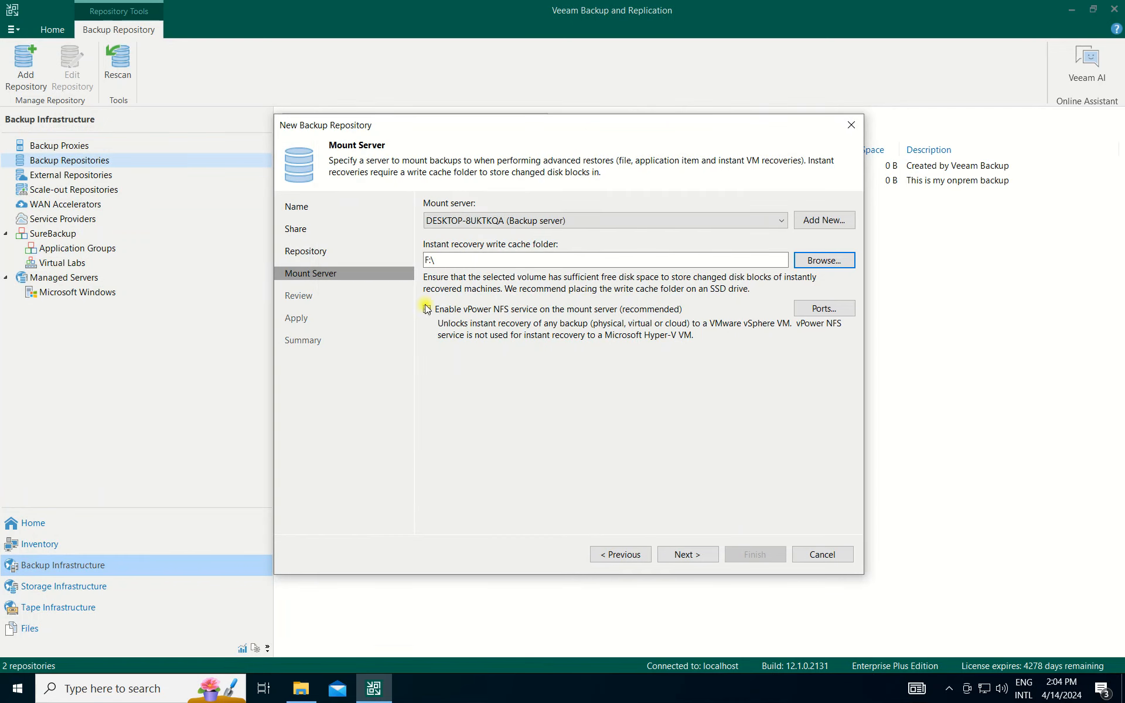
- Apply the reviewed SMB repository settings and finish creating the repository
{"action": "left_click", "coordinate": [704, 554]}
{"action": "left_click", "coordinate": [715, 363]}
{"action": "left_click", "coordinate": [692, 555]}
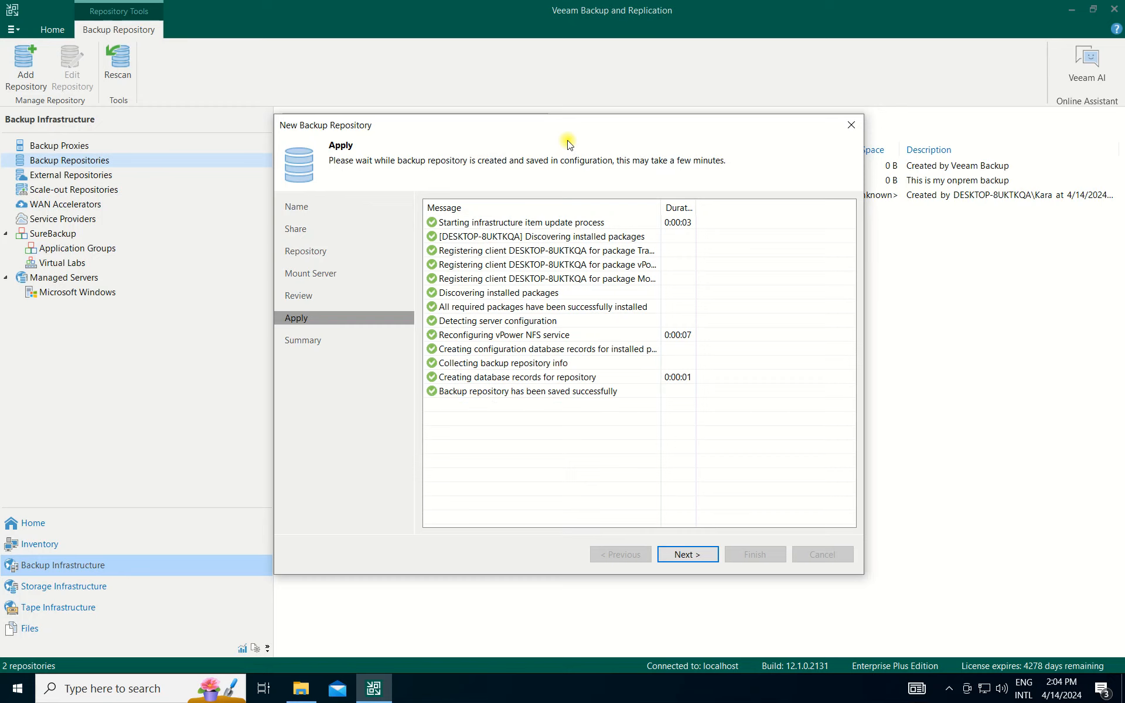
{"action": "left_click", "coordinate": [684, 555]}
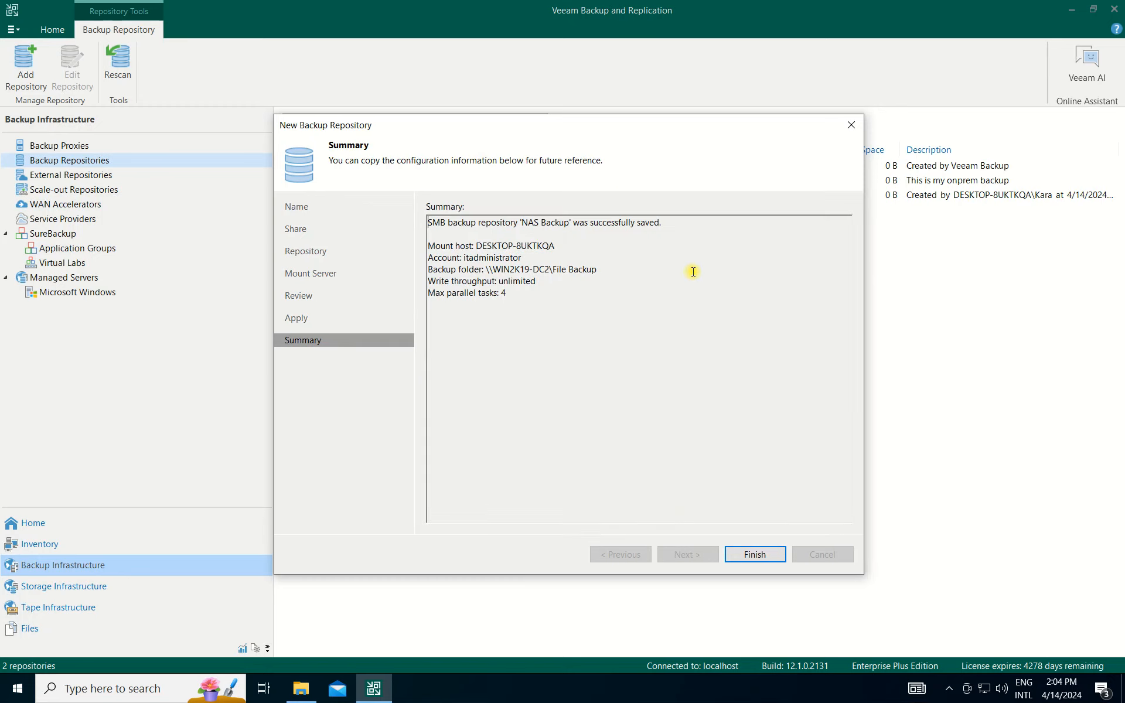
{"action": "left_click", "coordinate": [759, 564]}
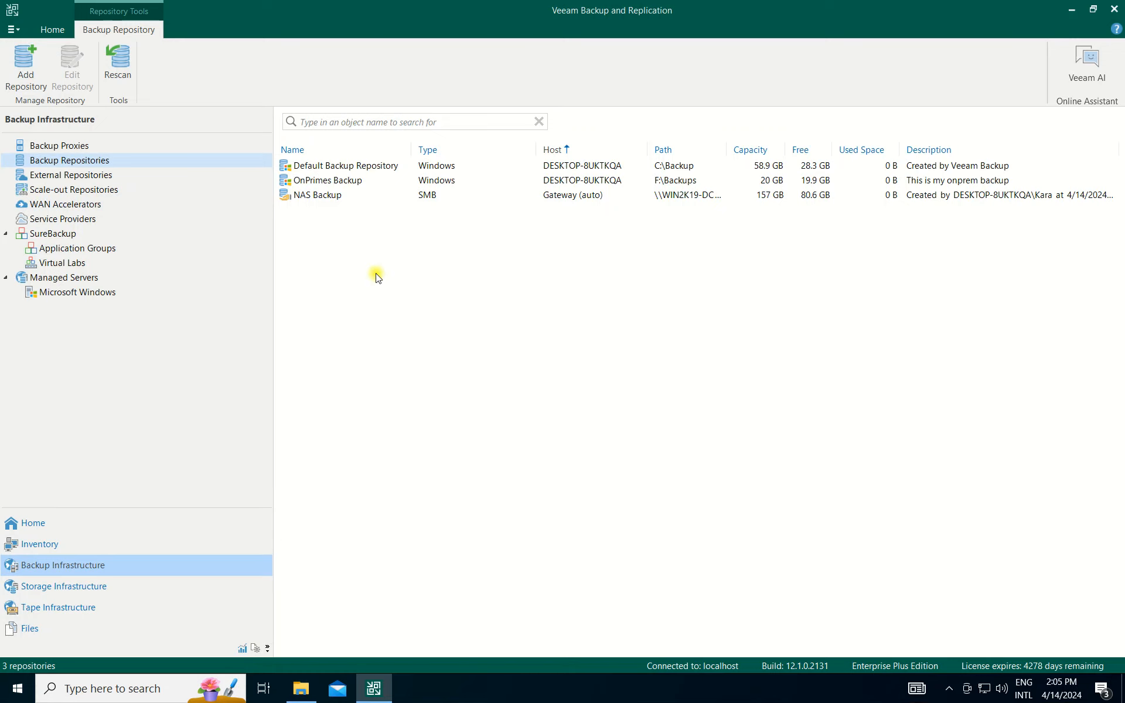
- Examine the OnPrimes Backup and NAS Backup repositories, widening the Path column to read their full paths
{"action": "left_click", "coordinate": [342, 199]}
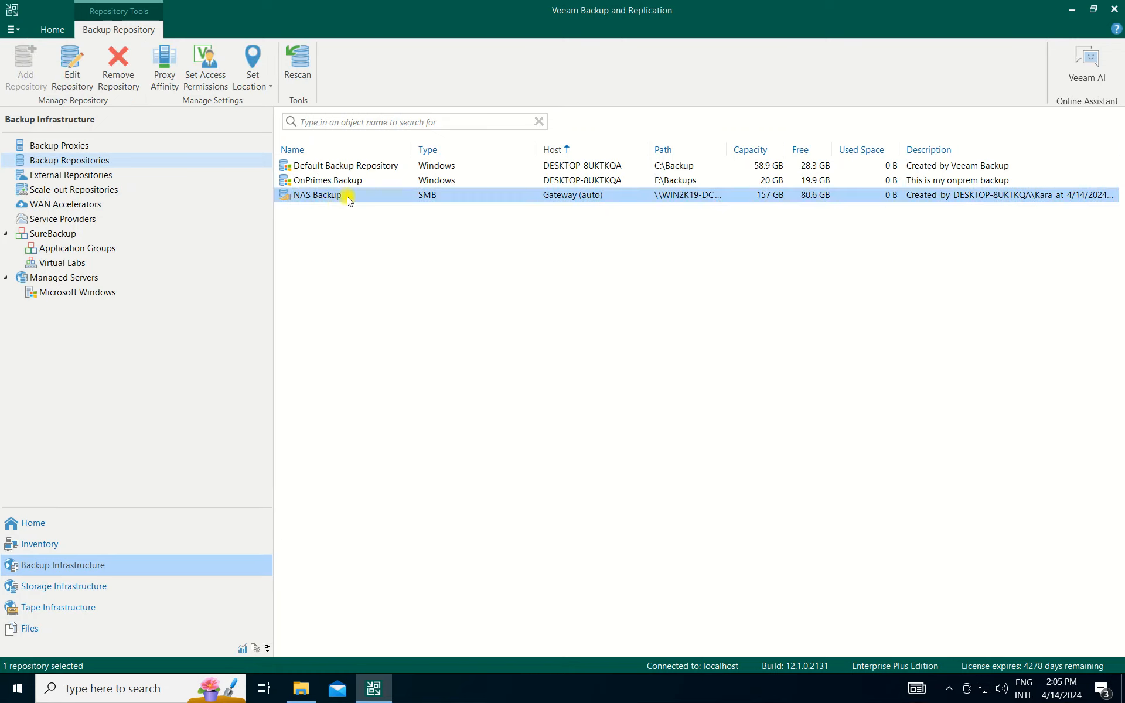
{"action": "left_click", "coordinate": [326, 180]}
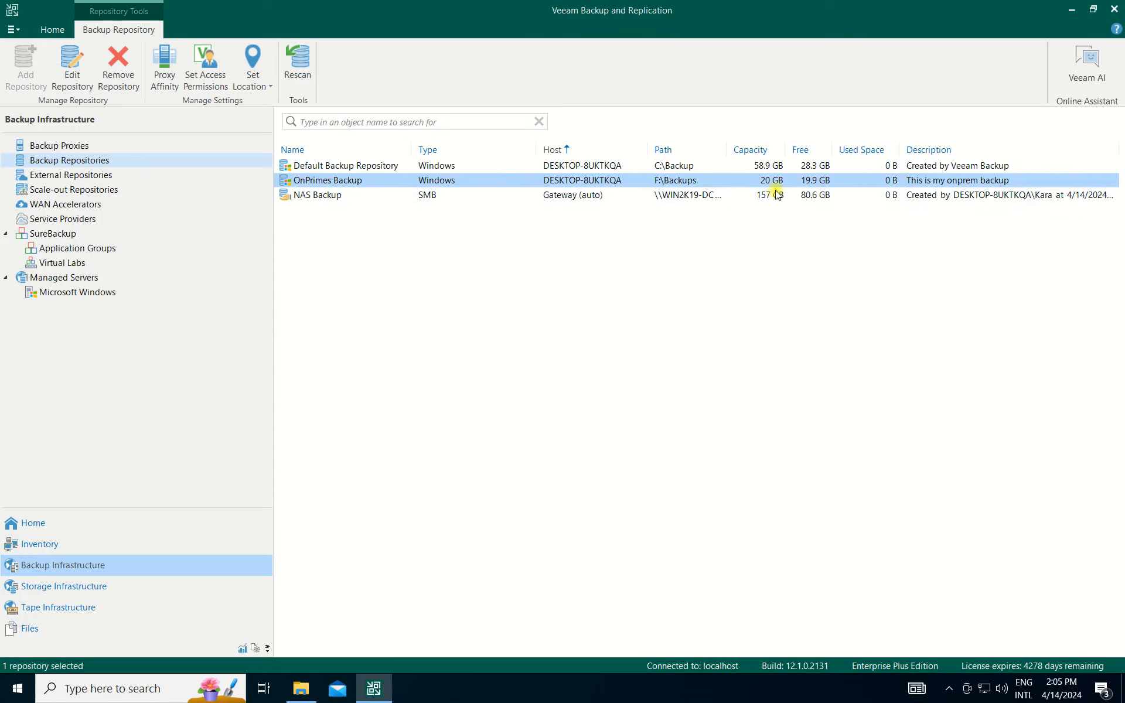
{"action": "left_click_drag", "start_coordinate": [727, 152], "coordinate": [820, 150]}
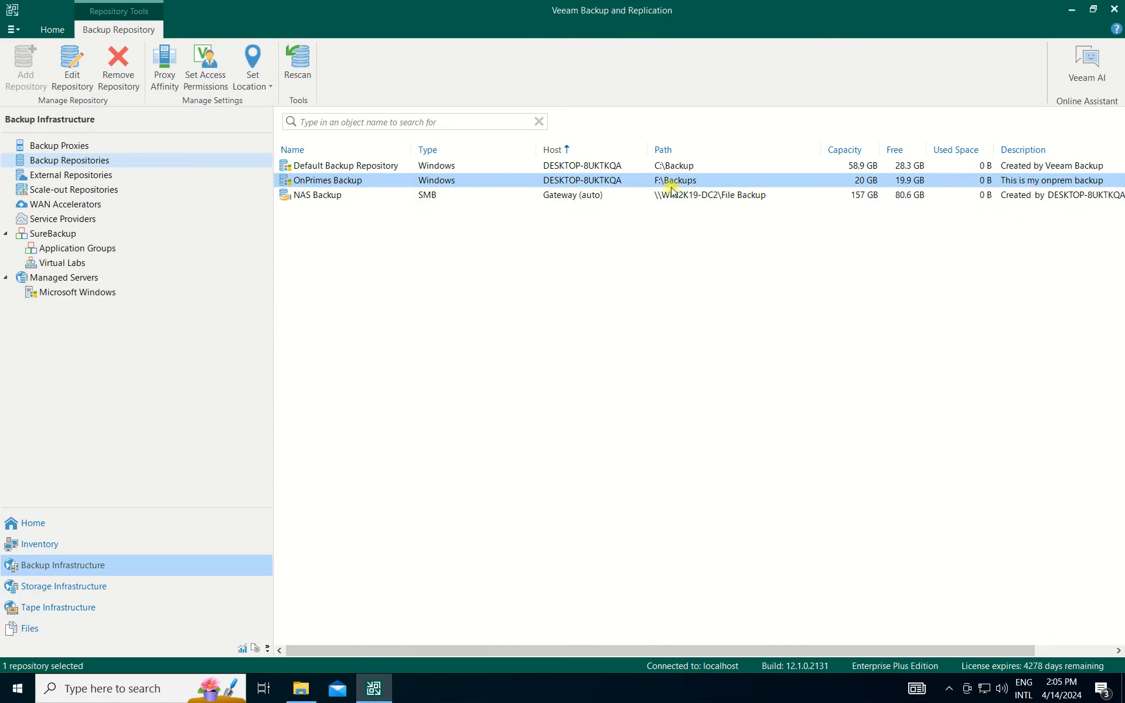
{"action": "left_click", "coordinate": [364, 199]}
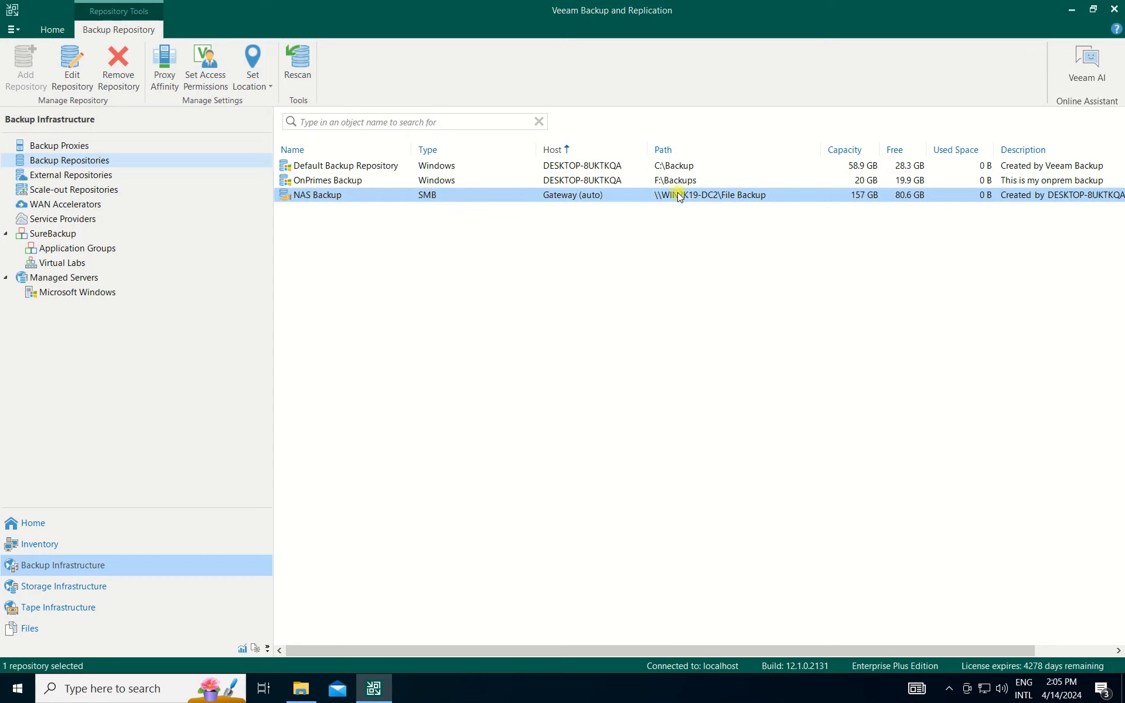
{"action": "left_click", "coordinate": [724, 330]}
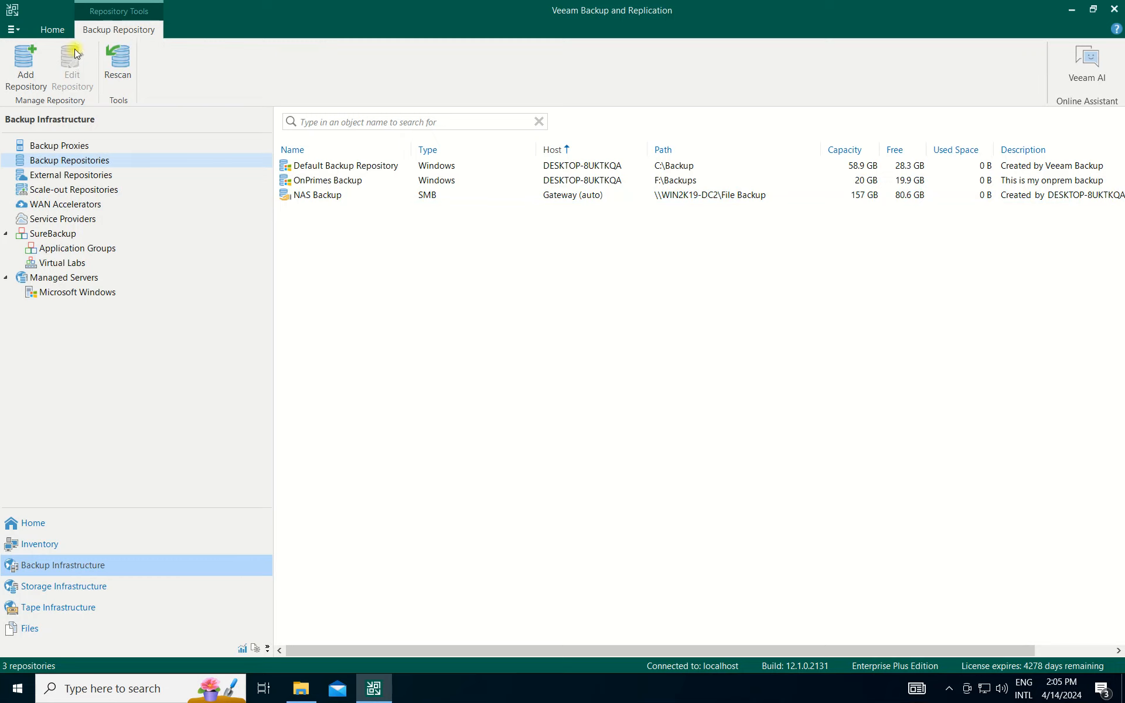
- Start a new file share backup job named Backup001 and continue to its objects
{"action": "left_click", "coordinate": [46, 536]}
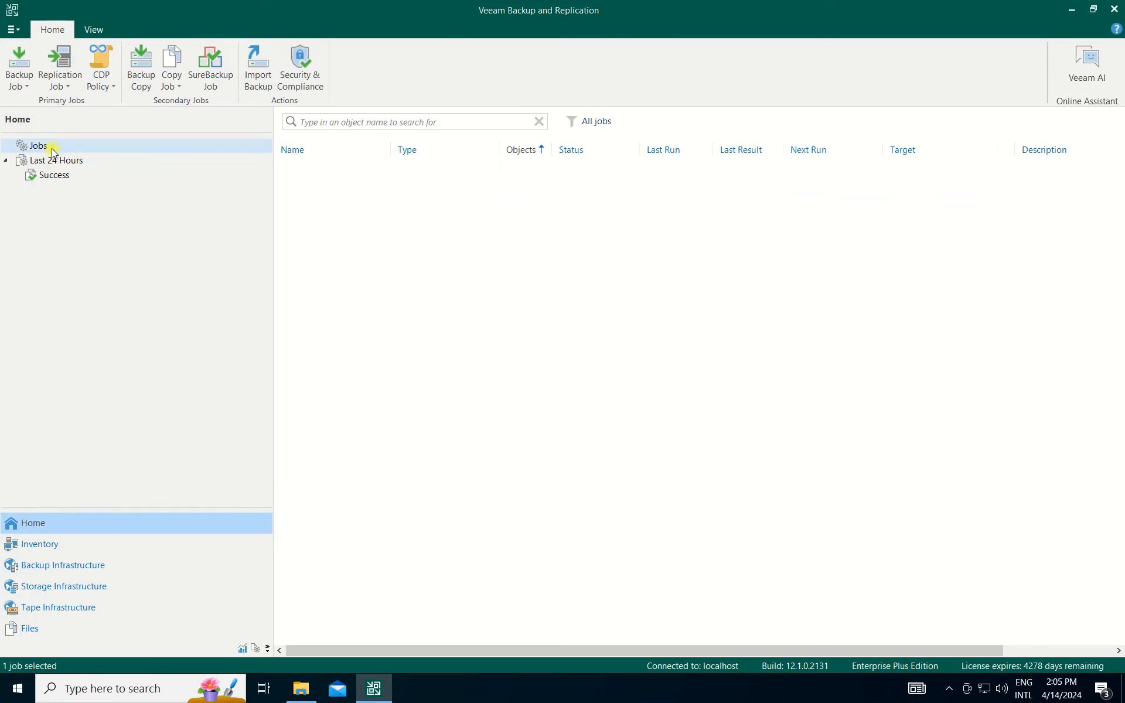
{"action": "left_click", "coordinate": [18, 64]}
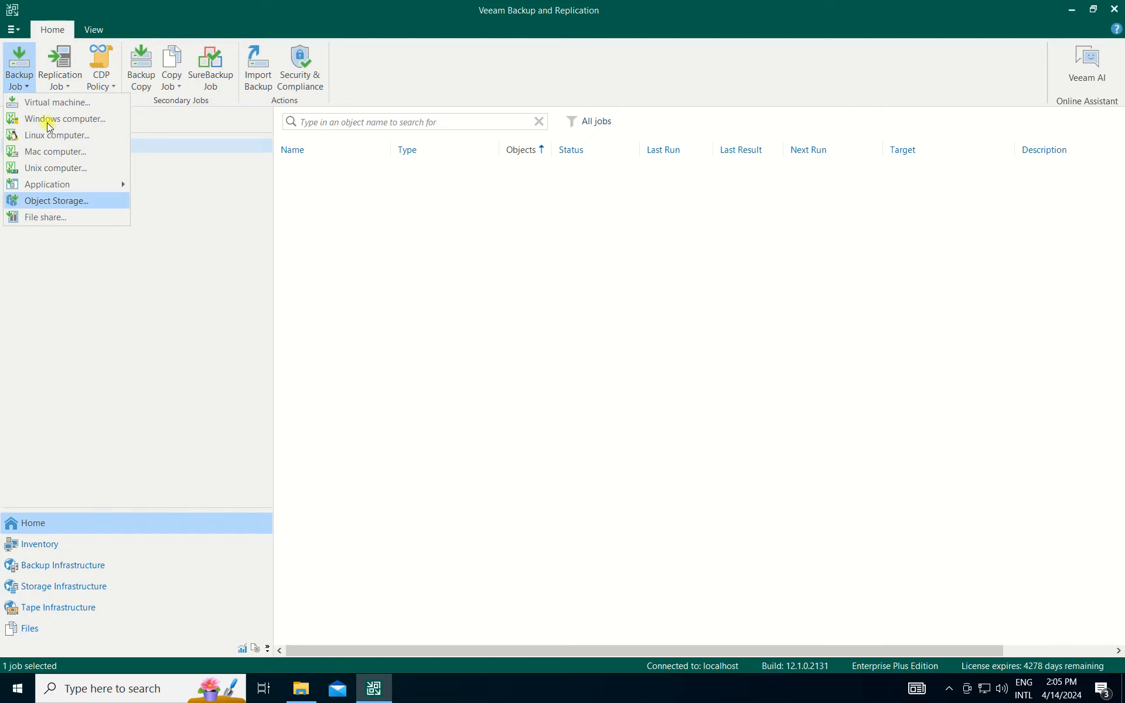
{"action": "left_click", "coordinate": [41, 217]}
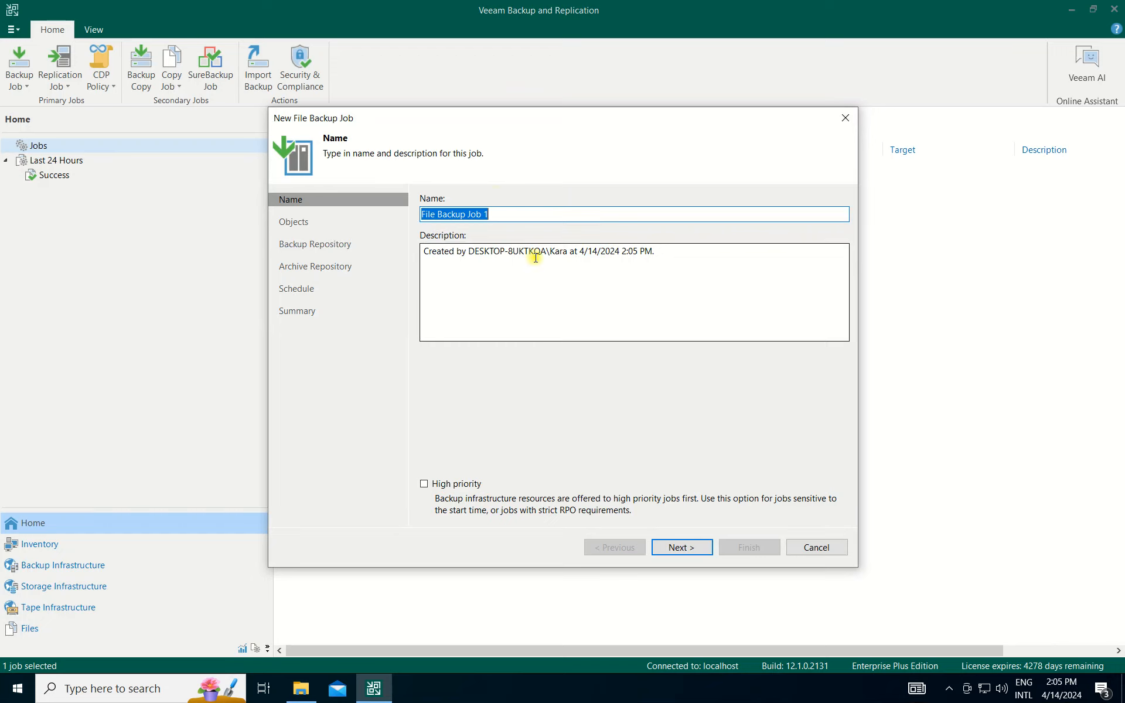
{"action": "type", "text": "F"}
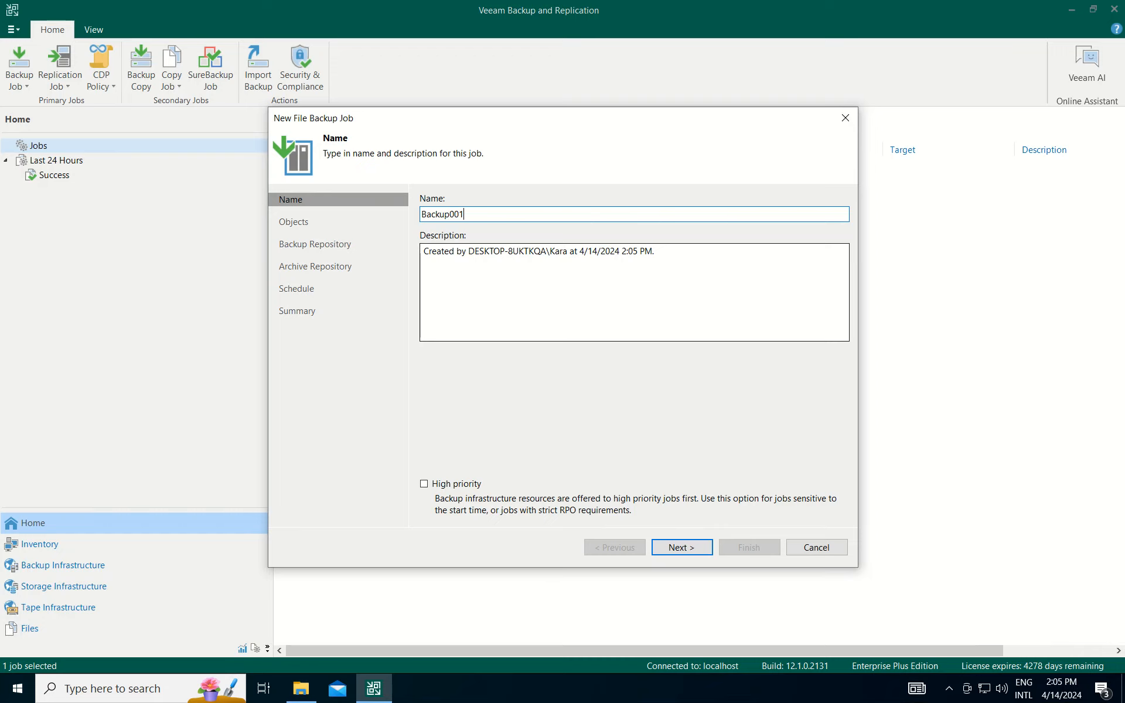
{"action": "left_click", "coordinate": [686, 550]}
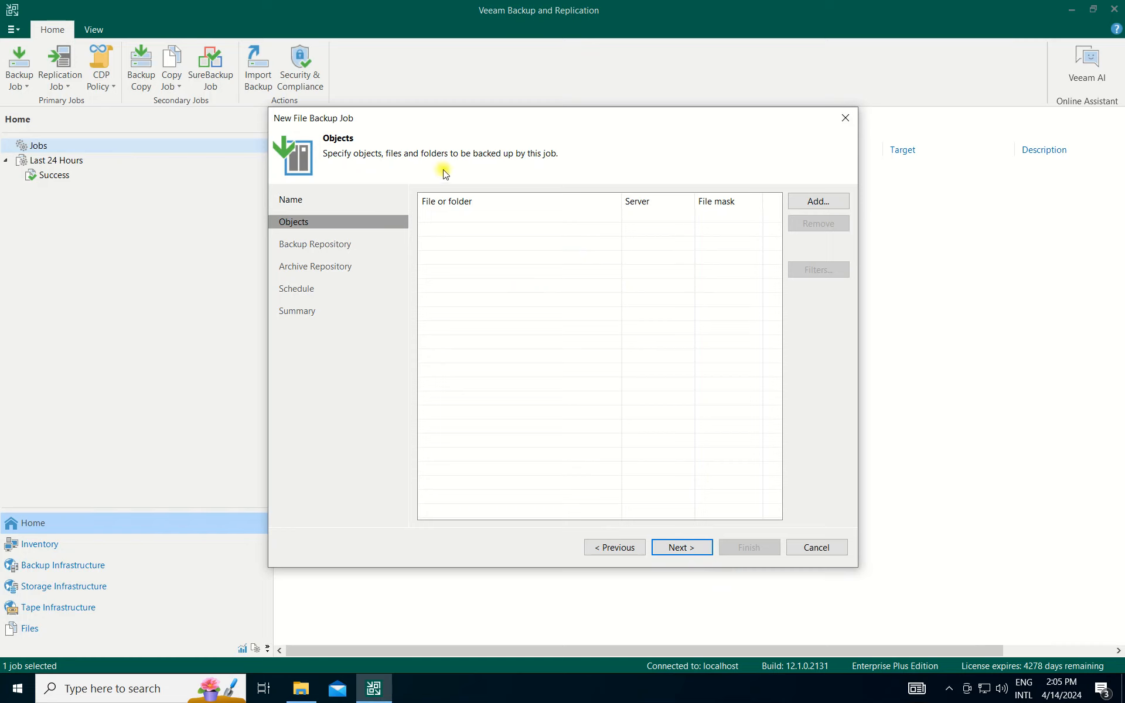
- Add the folder E:\The Msovled Tech from server 192.168.100.10 as the source of the file backup job
{"action": "left_click", "coordinate": [818, 201]}
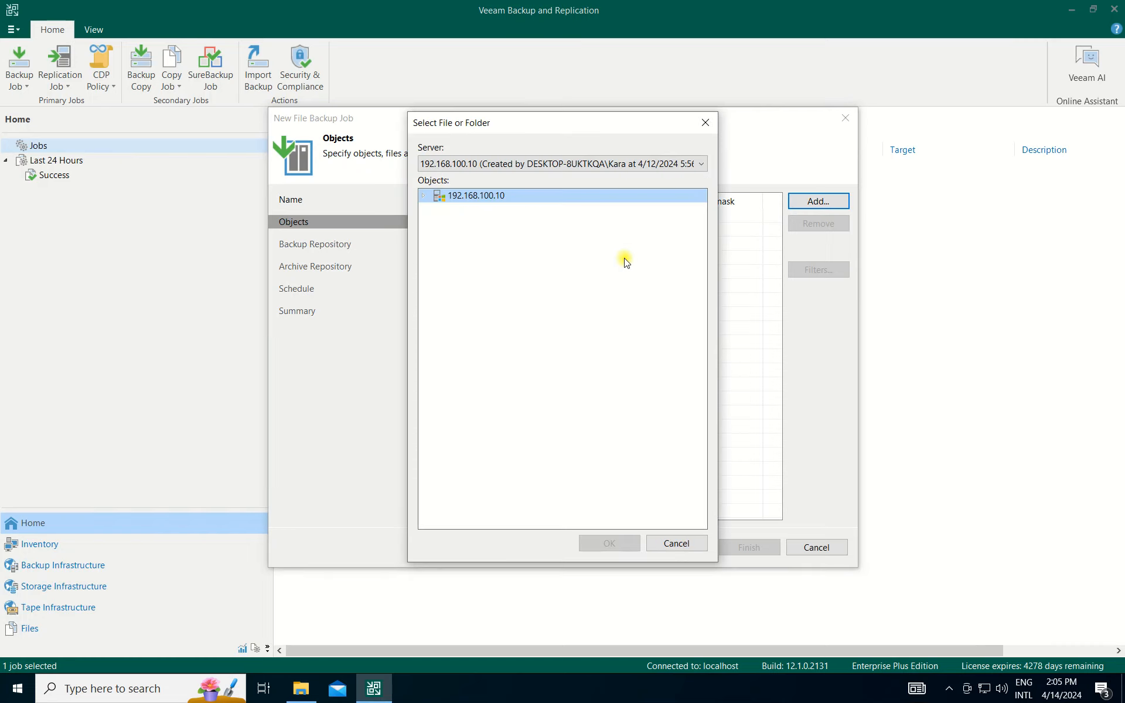
{"action": "left_click", "coordinate": [424, 197]}
{"action": "left_click", "coordinate": [446, 256]}
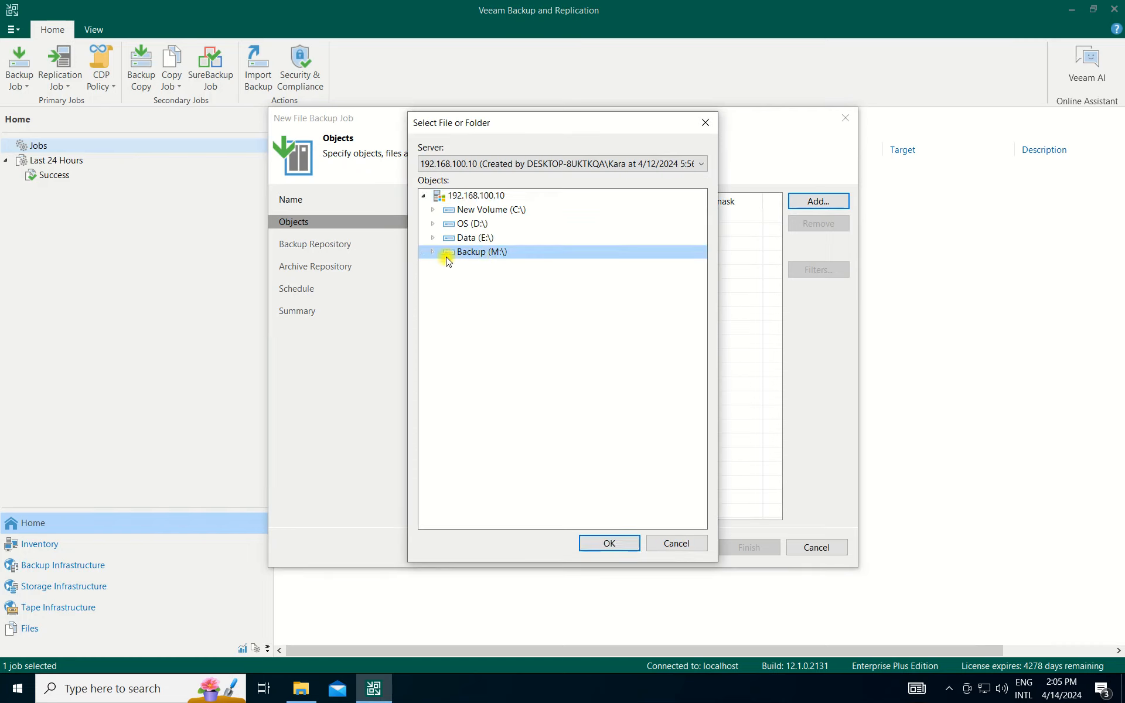
{"action": "left_click", "coordinate": [464, 238]}
{"action": "left_click", "coordinate": [433, 238]}
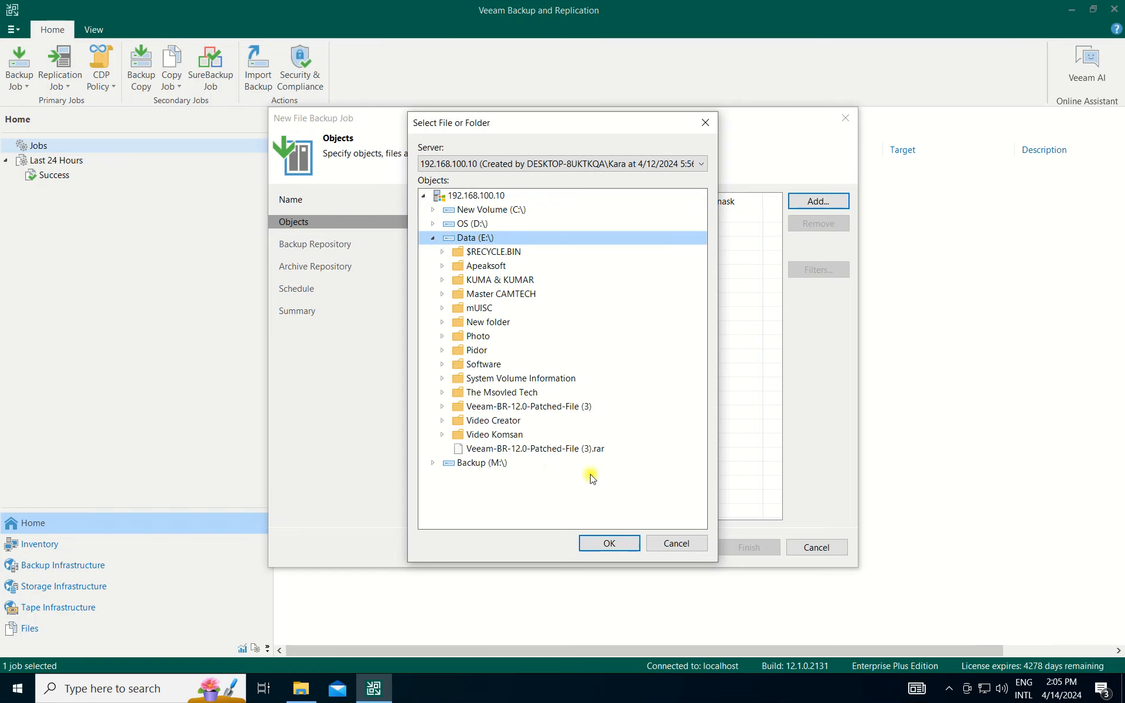
{"action": "left_click", "coordinate": [469, 392]}
{"action": "left_click", "coordinate": [442, 392]}
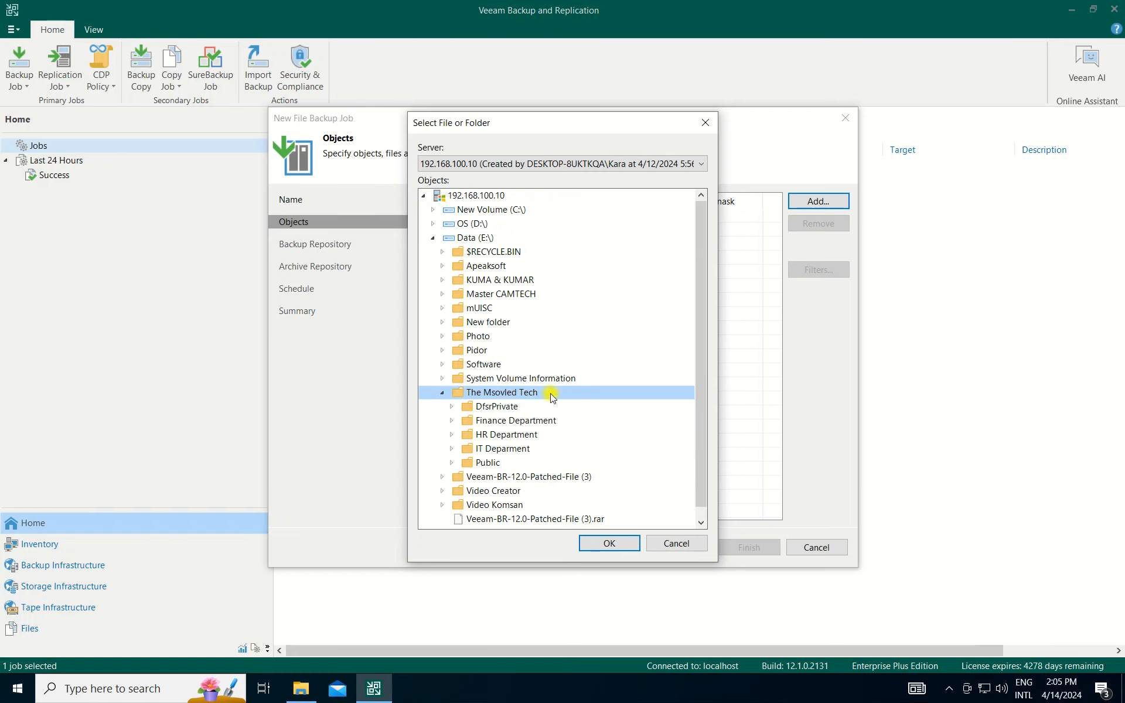
{"action": "left_click", "coordinate": [609, 543]}
{"action": "left_click", "coordinate": [562, 214]}
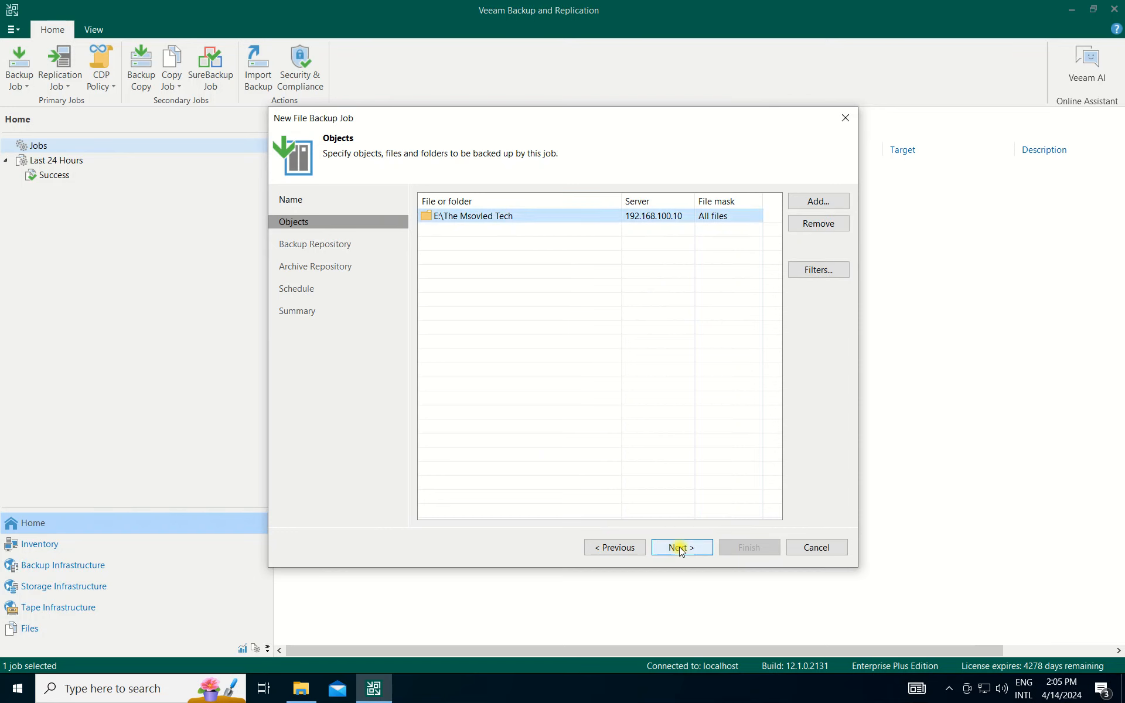
- Choose OnPrimes Backup as the target backup repository for the job
{"action": "left_click", "coordinate": [680, 547]}
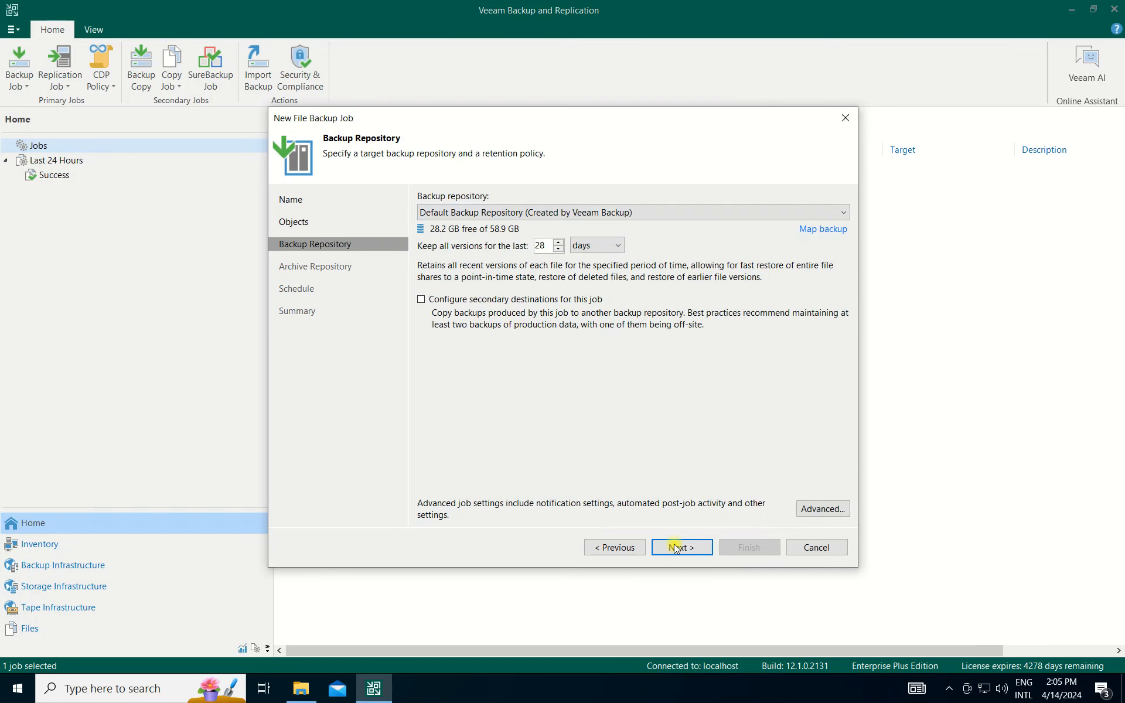
{"action": "left_click", "coordinate": [676, 546]}
{"action": "left_click", "coordinate": [627, 546]}
{"action": "left_click", "coordinate": [629, 546]}
{"action": "left_click", "coordinate": [674, 550]}
{"action": "left_click", "coordinate": [517, 213]}
{"action": "left_click", "coordinate": [520, 213]}
{"action": "left_click", "coordinate": [520, 213]}
{"action": "left_click", "coordinate": [520, 213]}
{"action": "left_click", "coordinate": [518, 212]}
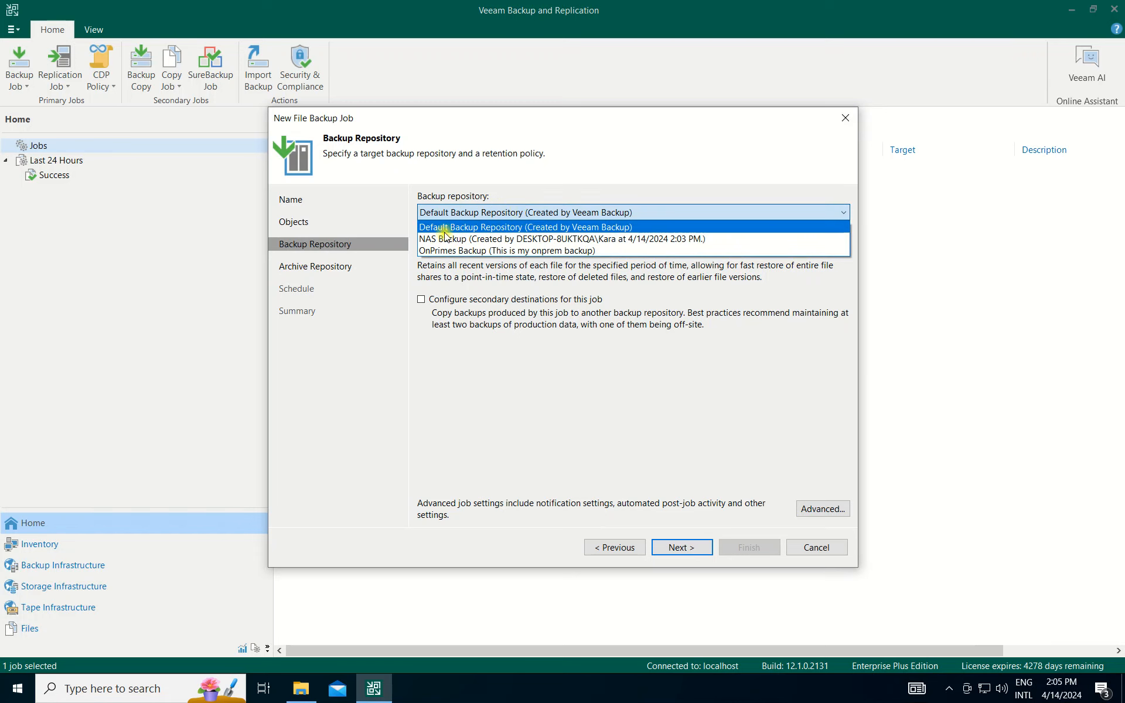
{"action": "left_click", "coordinate": [468, 250]}
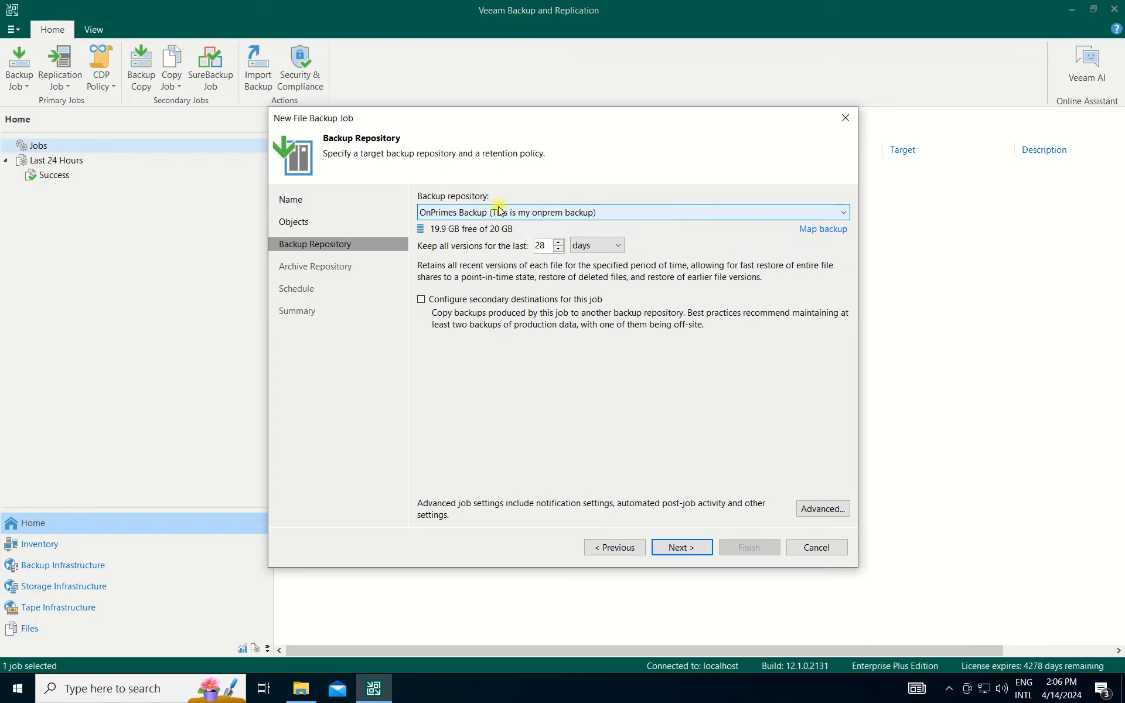
- Schedule the job to run automatically every day at 10:00 PM, and finish the wizard with the job set to run immediately
{"action": "left_click", "coordinate": [702, 551]}
{"action": "left_click", "coordinate": [700, 550]}
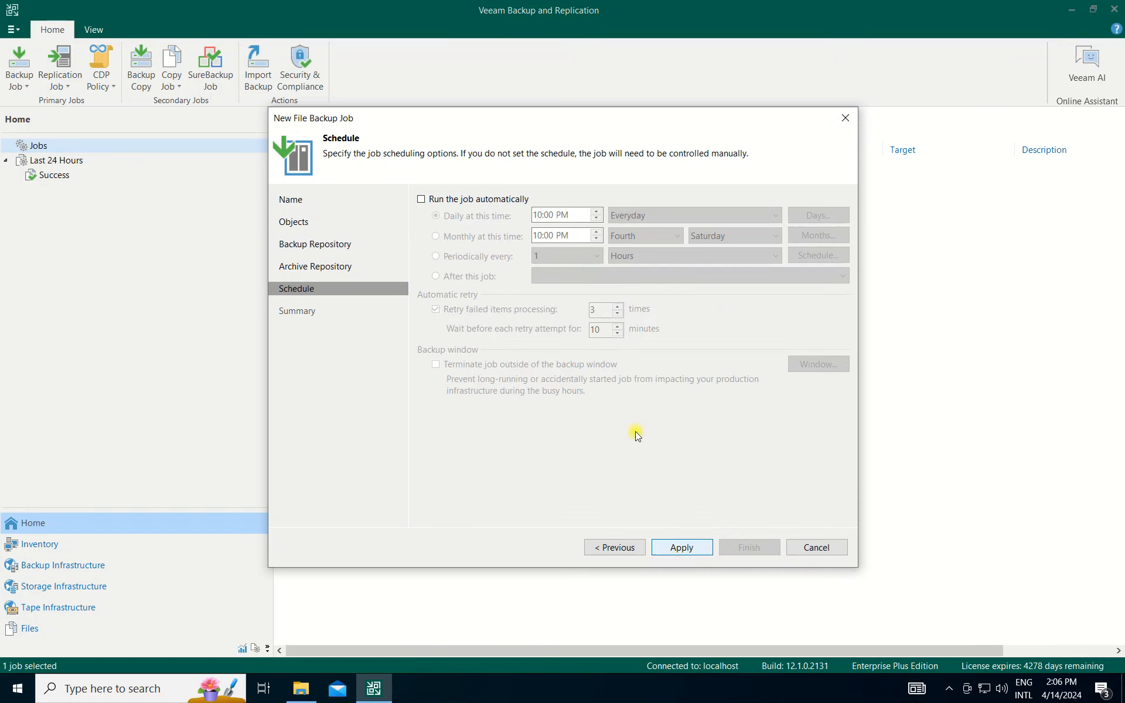
{"action": "left_click", "coordinate": [463, 199]}
{"action": "left_click", "coordinate": [681, 557]}
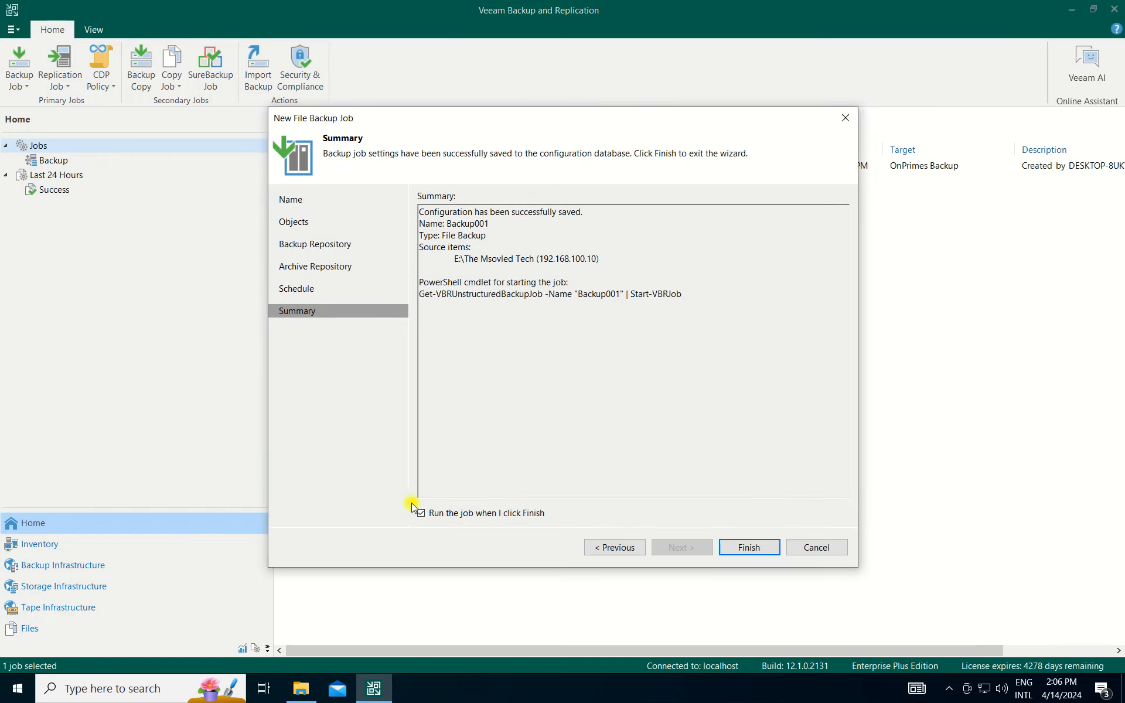
{"action": "left_click", "coordinate": [751, 549]}
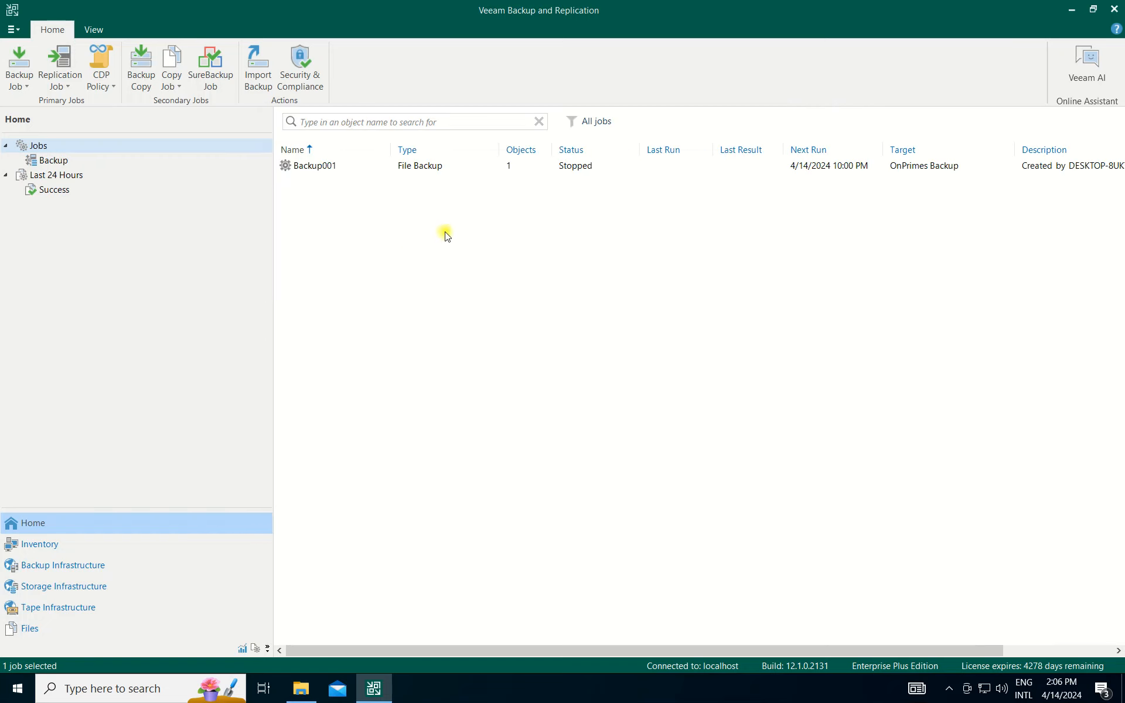
- Check the progress of the Backup001 job and inspect its files in F:\Backups\Backup001 in File Explorer
{"action": "left_click", "coordinate": [468, 166]}
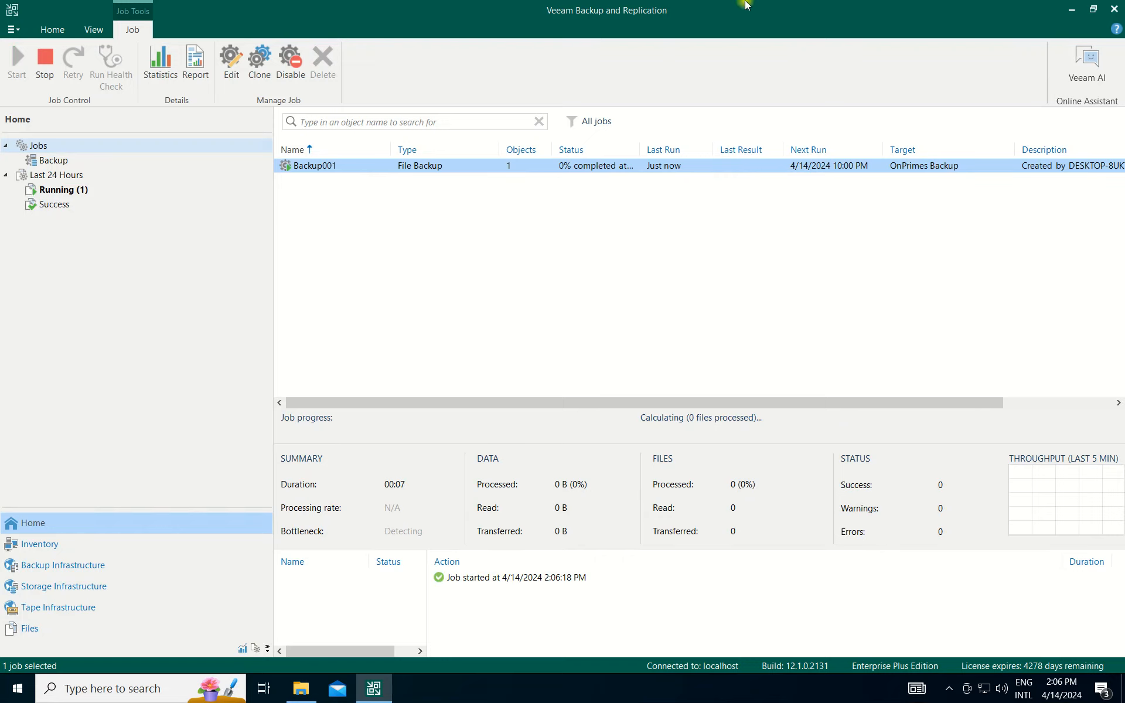
{"action": "left_click", "coordinate": [302, 689]}
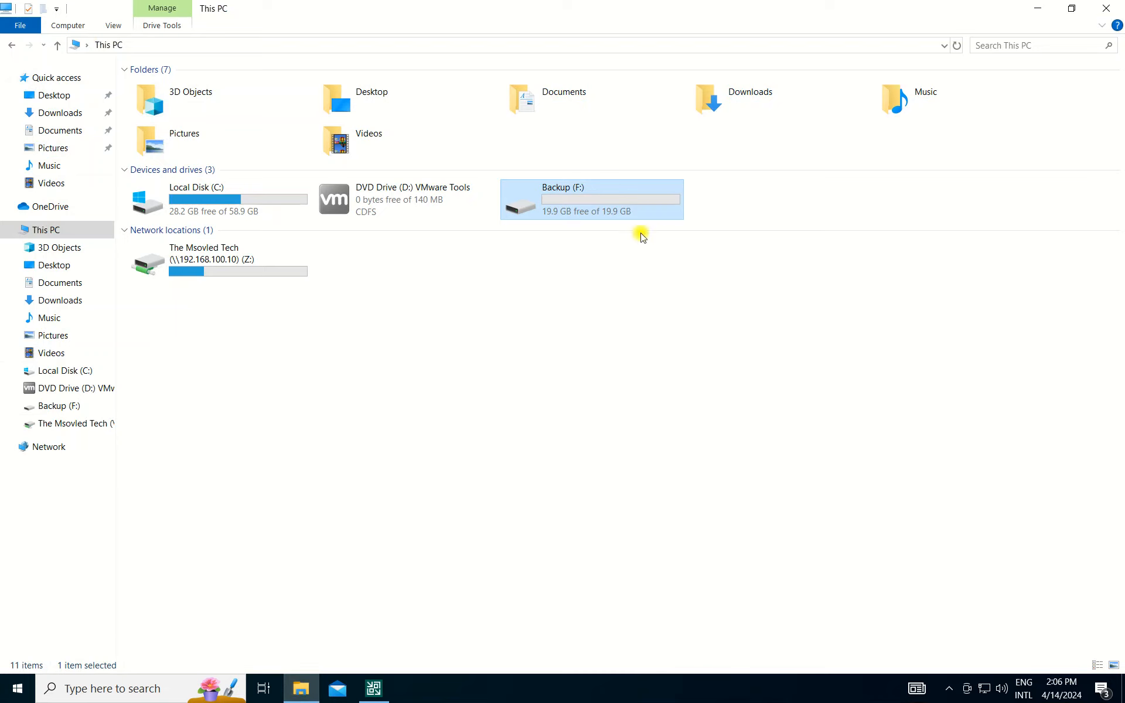
{"action": "left_click", "coordinate": [69, 410]}
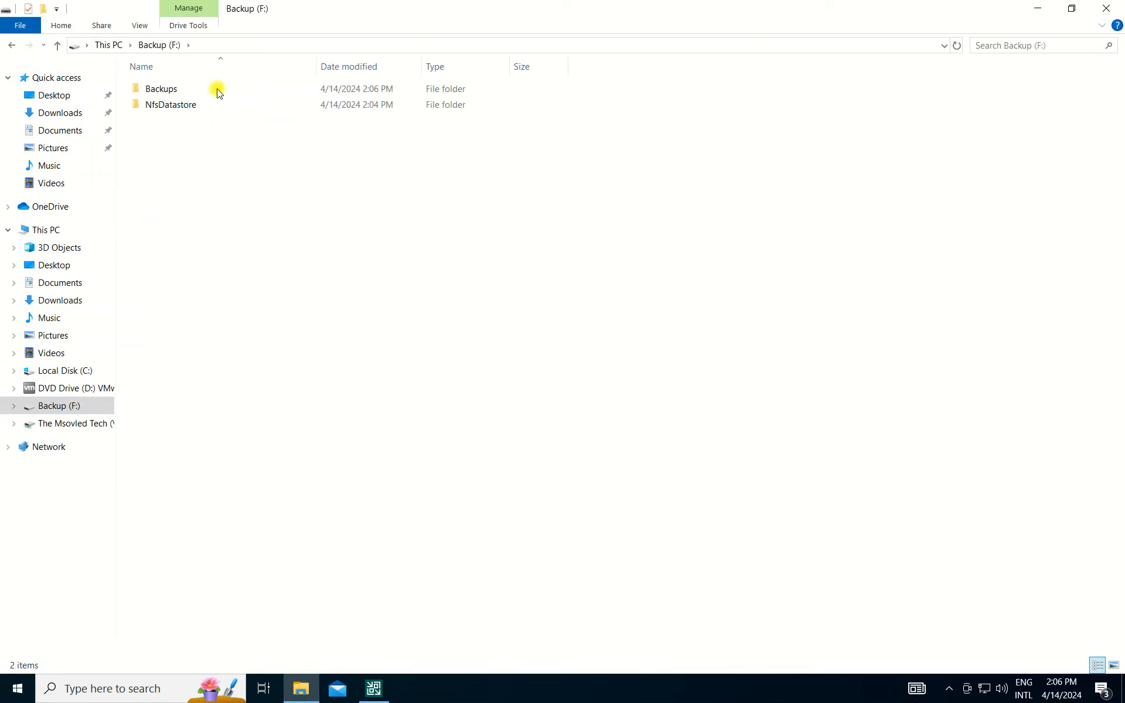
{"action": "double_click", "coordinate": [189, 86]}
{"action": "double_click", "coordinate": [206, 88]}
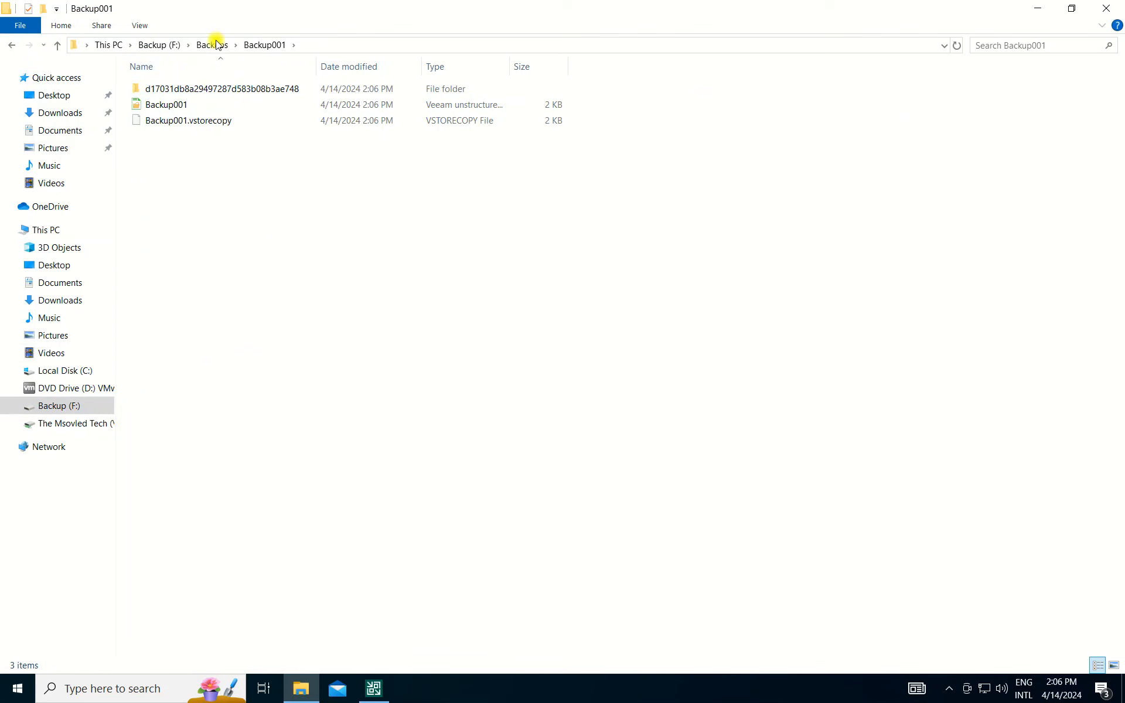
{"action": "left_click", "coordinate": [366, 698]}
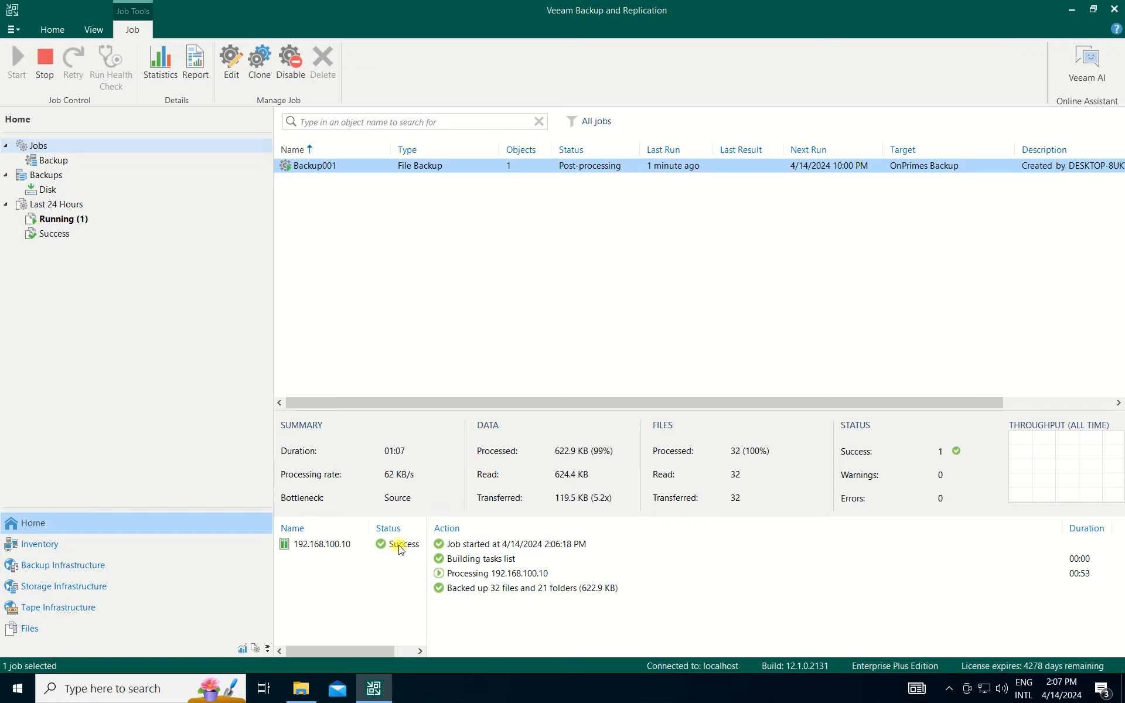
{"action": "left_click", "coordinate": [301, 689]}
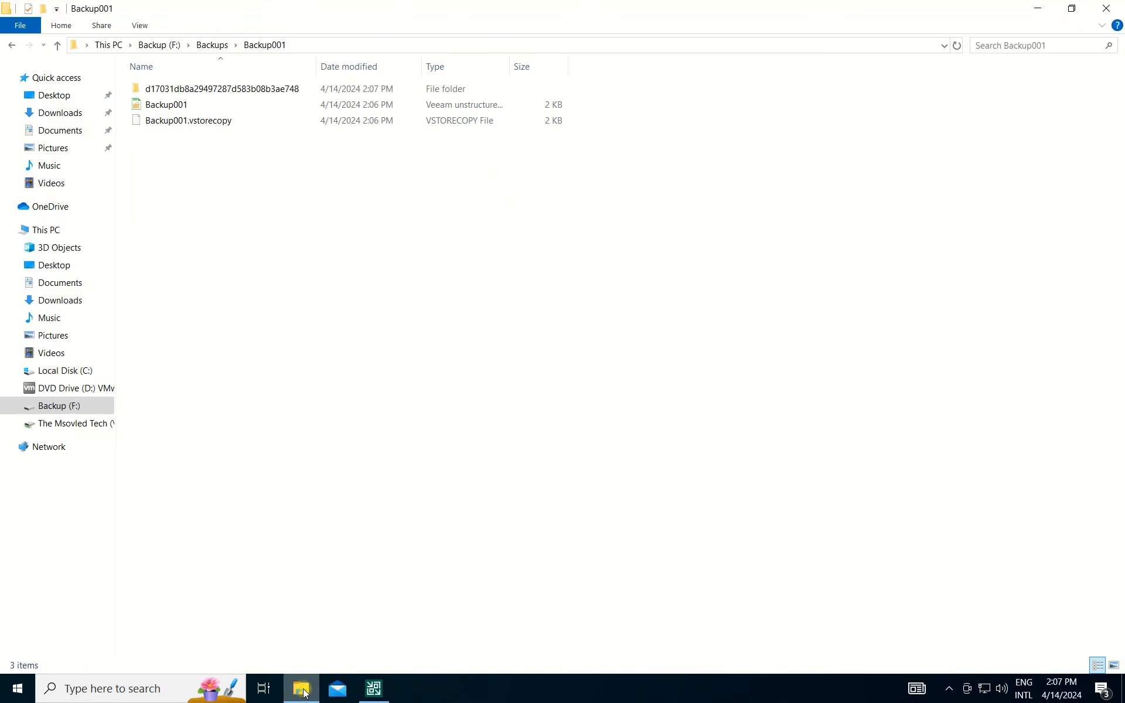
- Inspect the Backup001 folder inside F:\Backups, return to the Backups folder and minimize File Explorer
{"action": "left_click", "coordinate": [222, 45]}
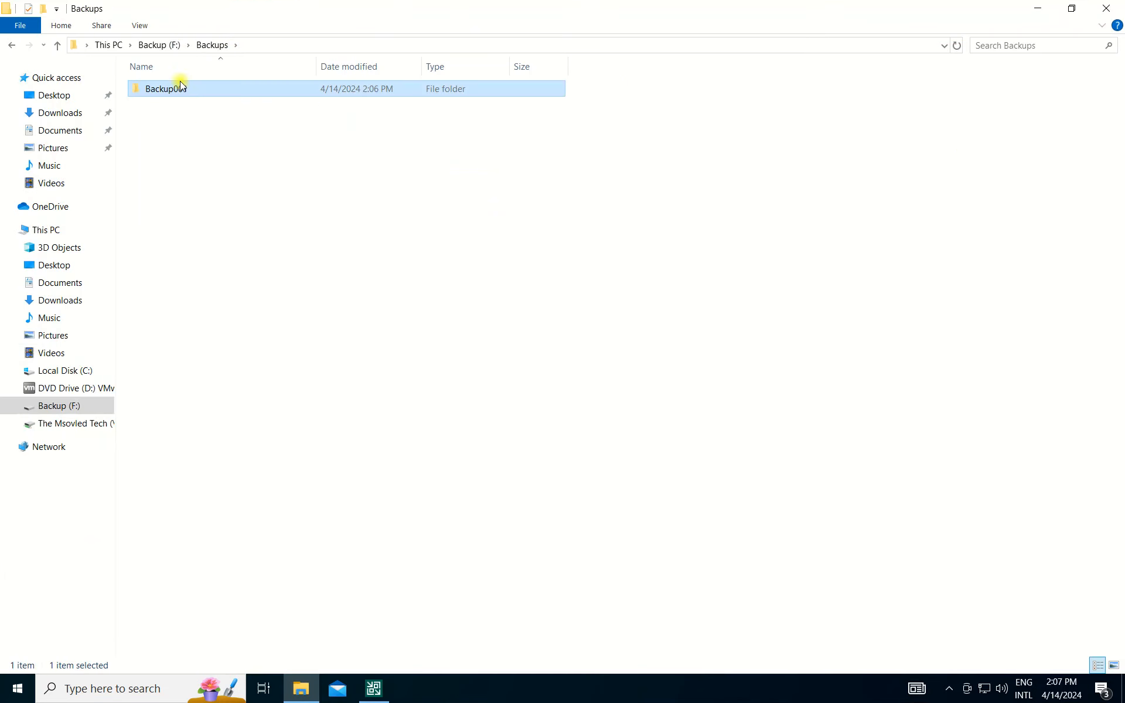
{"action": "double_click", "coordinate": [182, 89]}
{"action": "left_click", "coordinate": [173, 88]}
{"action": "left_click", "coordinate": [213, 45]}
{"action": "left_click", "coordinate": [1038, 8]}
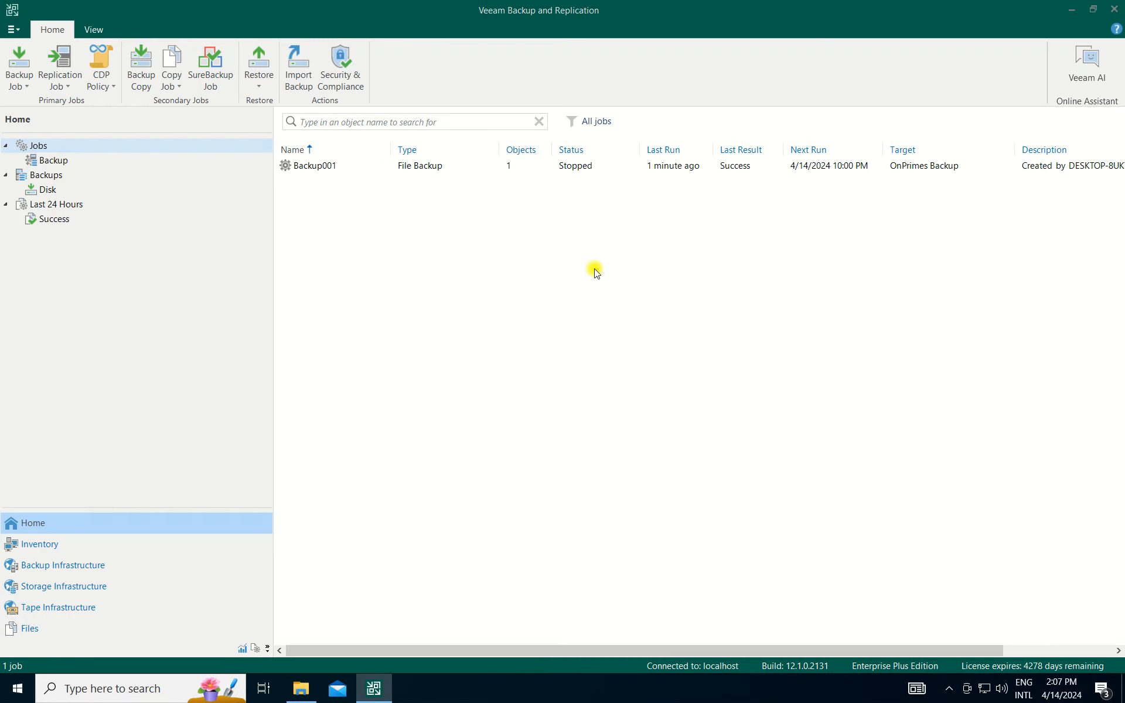
- Create a new file backup job in Veeam Backup and Replication named Backup002 and proceed to its source objects
{"action": "right_click", "coordinate": [68, 141]}
{"action": "right_click", "coordinate": [39, 146]}
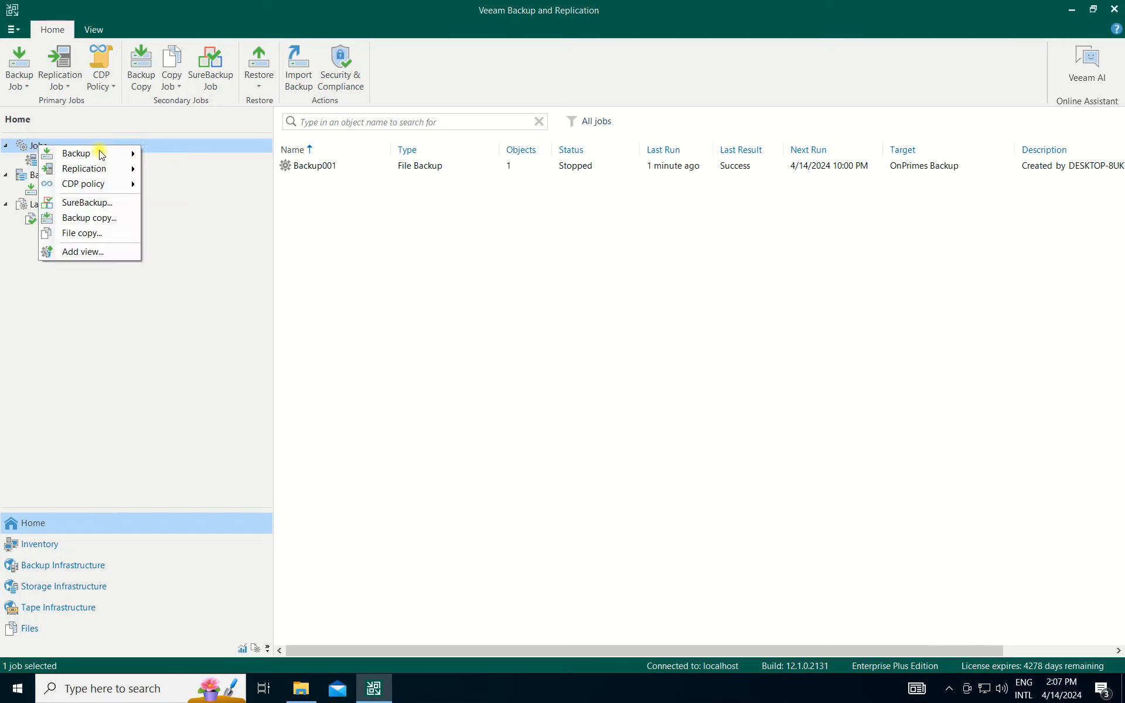
{"action": "mouse_move", "coordinate": [98, 153]}
{"action": "left_click", "coordinate": [196, 260]}
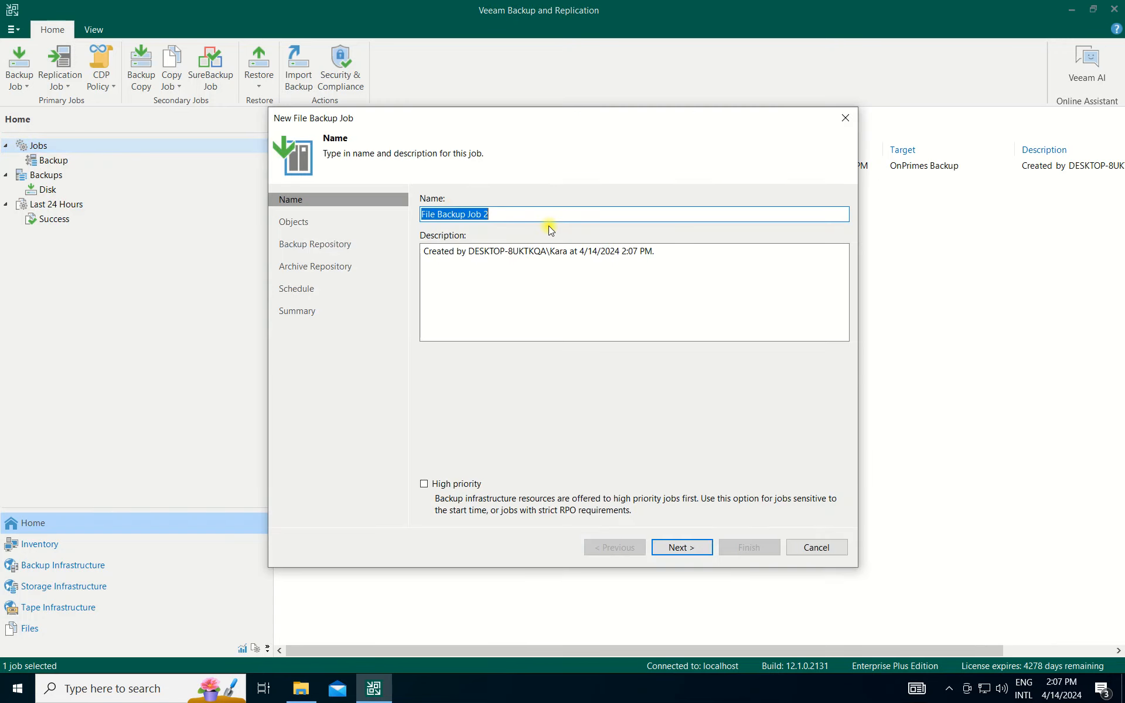
{"action": "type", "text": "Backup002"}
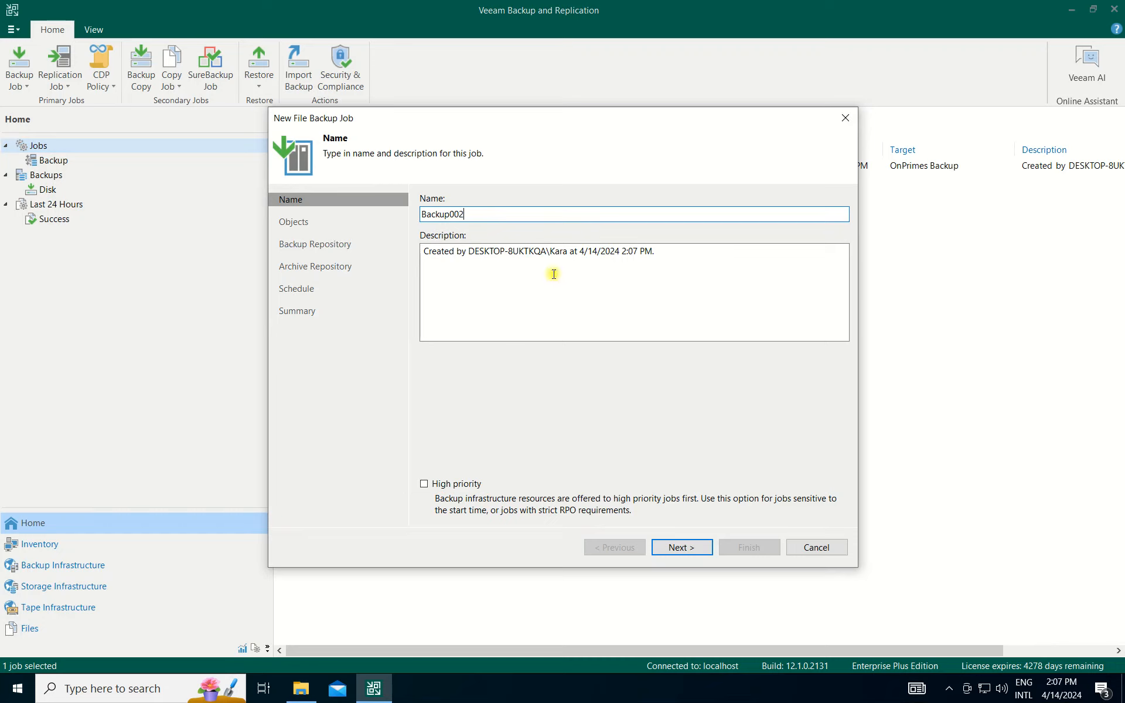
{"action": "left_click", "coordinate": [675, 547]}
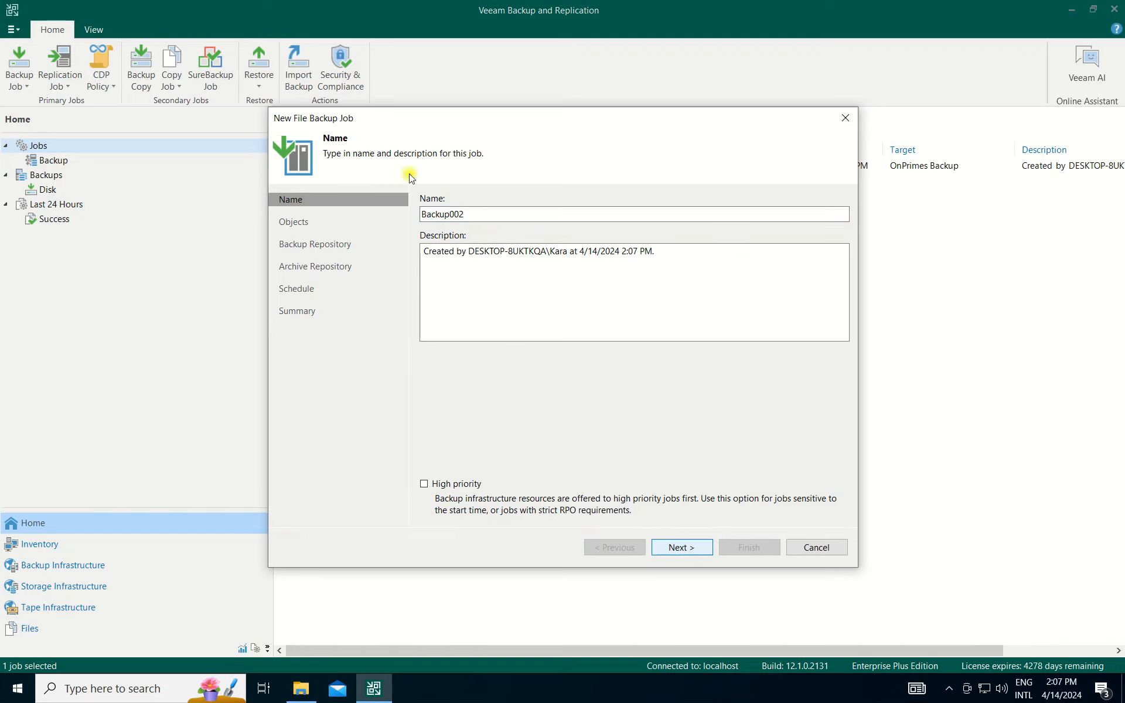
{"action": "double_click", "coordinate": [675, 548]}
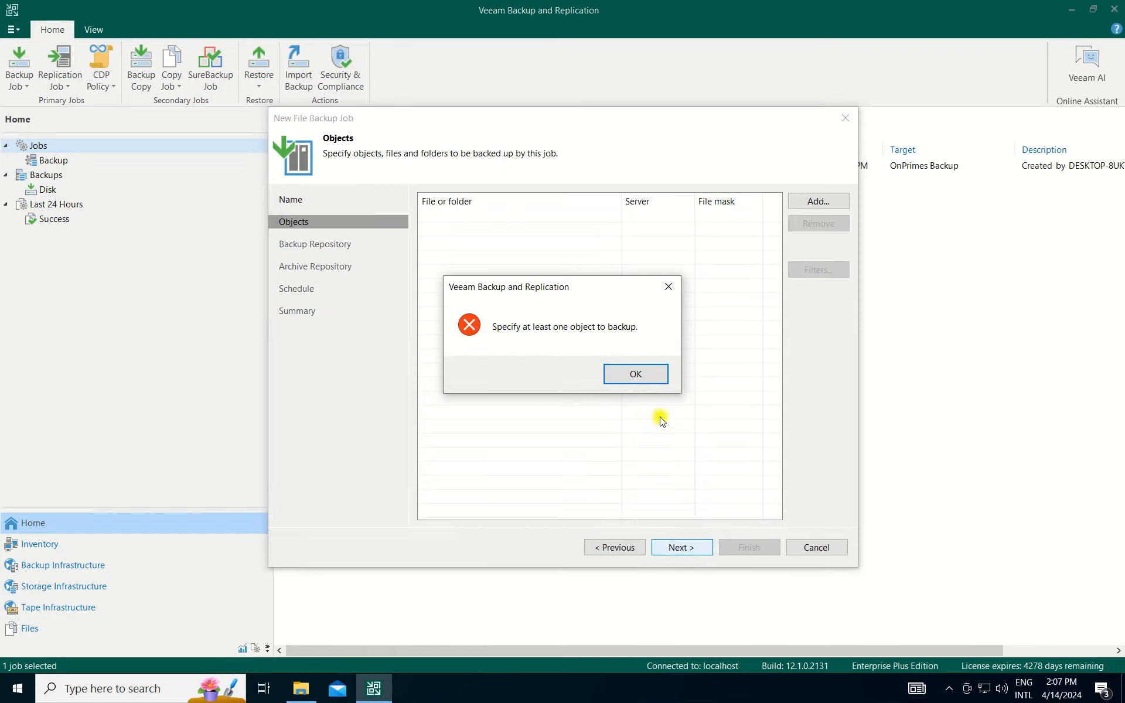
{"action": "left_click", "coordinate": [635, 373]}
- Add the folder E:\The Msovled Tech from server 192.168.100.10 as the source of the Backup002 job
{"action": "left_click", "coordinate": [818, 201]}
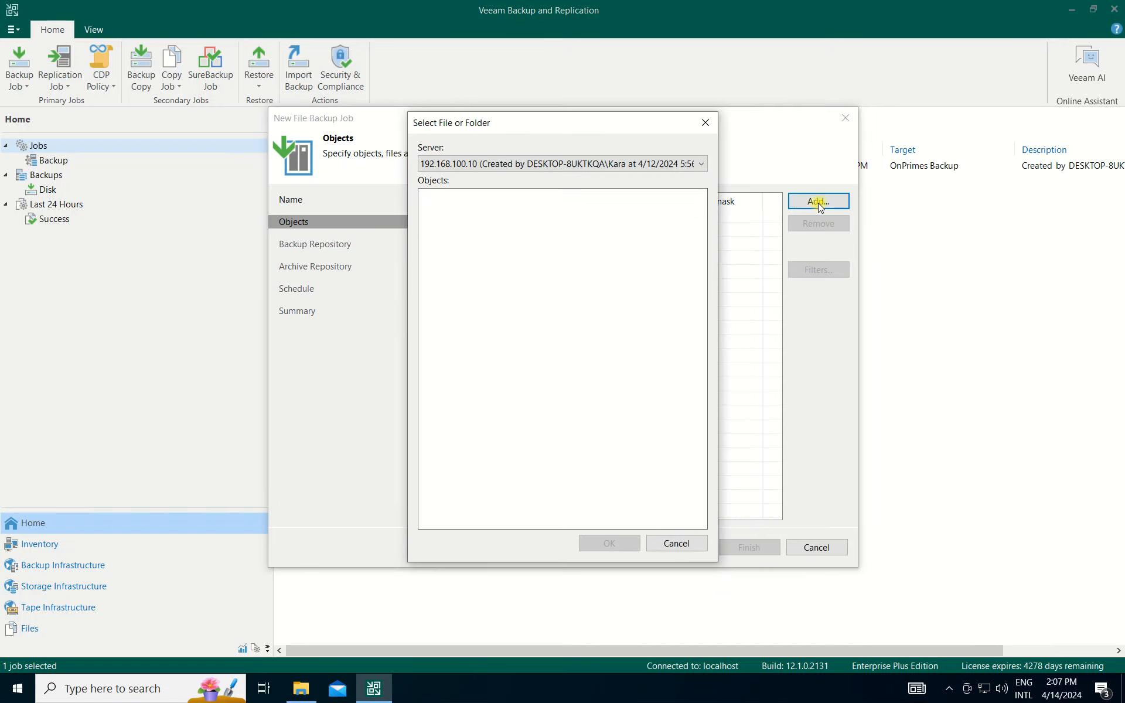
{"action": "left_click", "coordinate": [424, 195]}
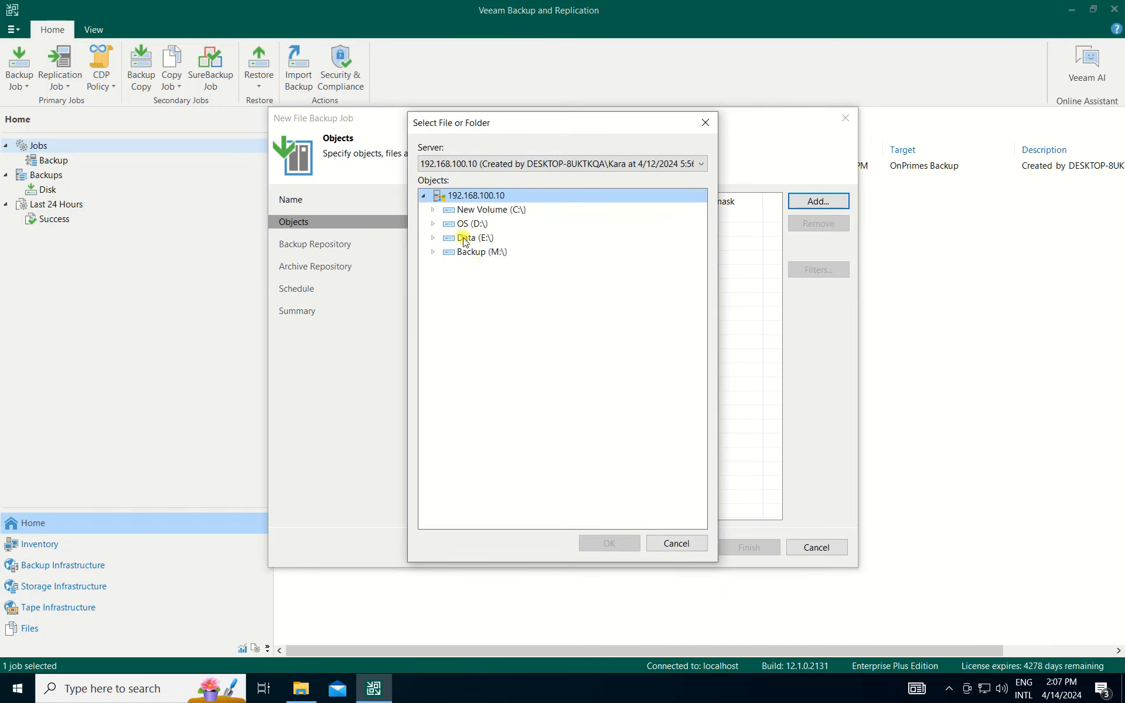
{"action": "left_click", "coordinate": [450, 240]}
{"action": "left_click", "coordinate": [433, 239]}
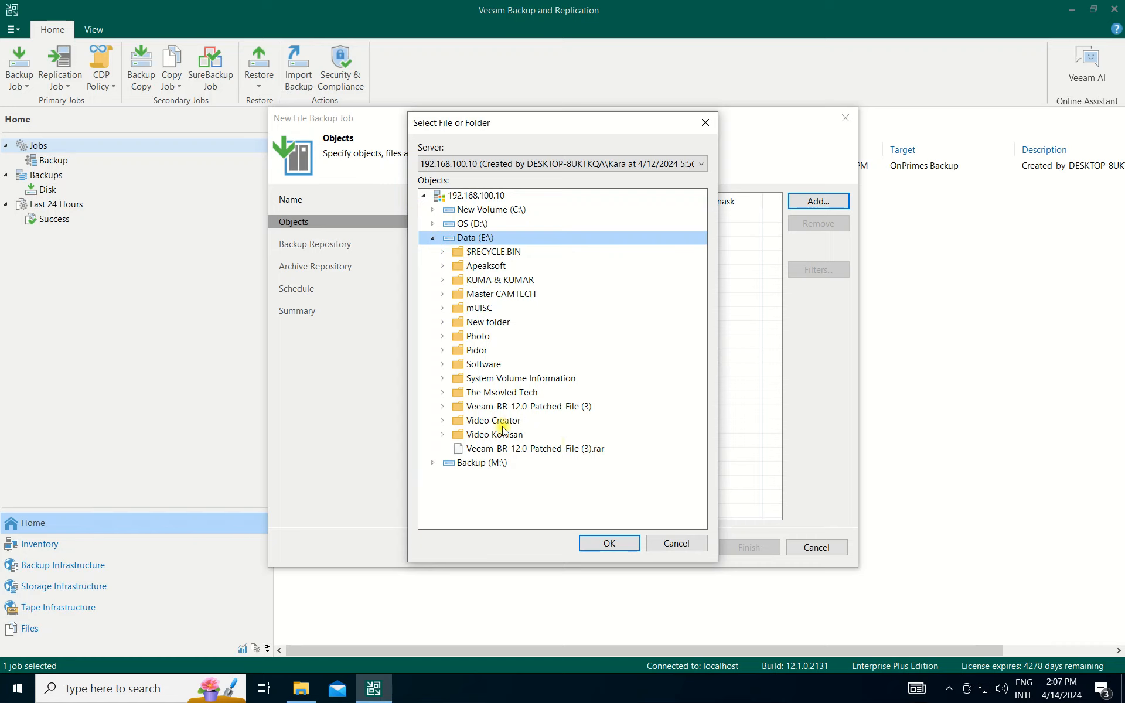
{"action": "left_click", "coordinate": [505, 391]}
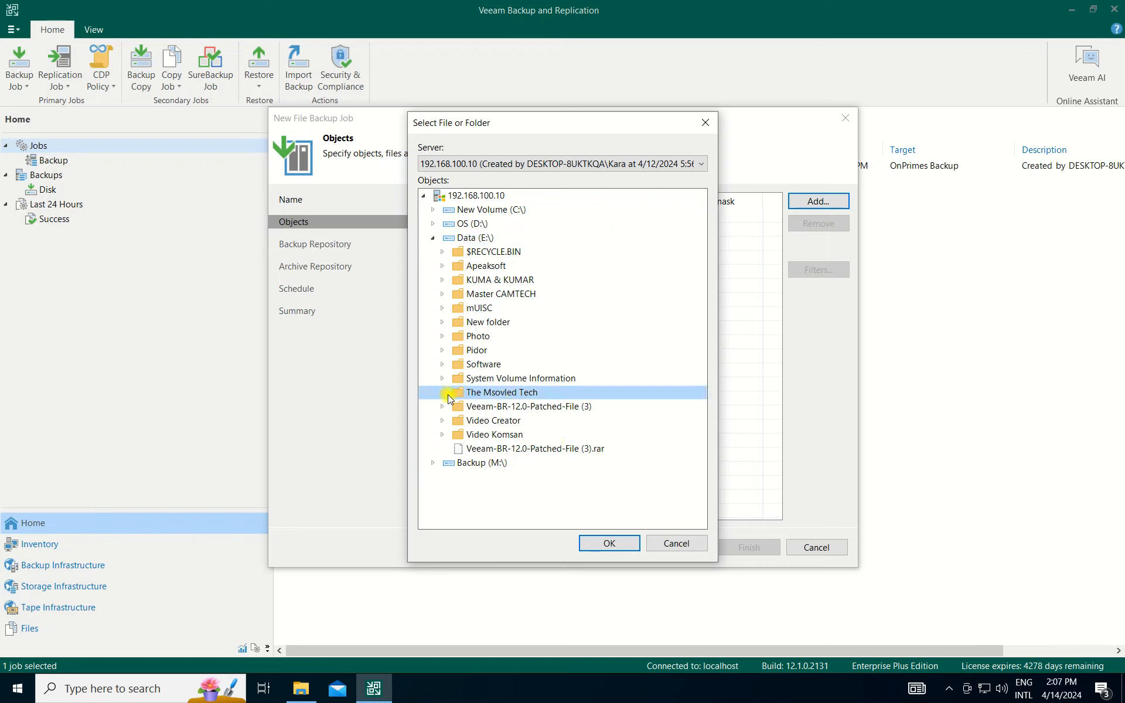
{"action": "left_click", "coordinate": [442, 393]}
{"action": "left_click", "coordinate": [607, 543]}
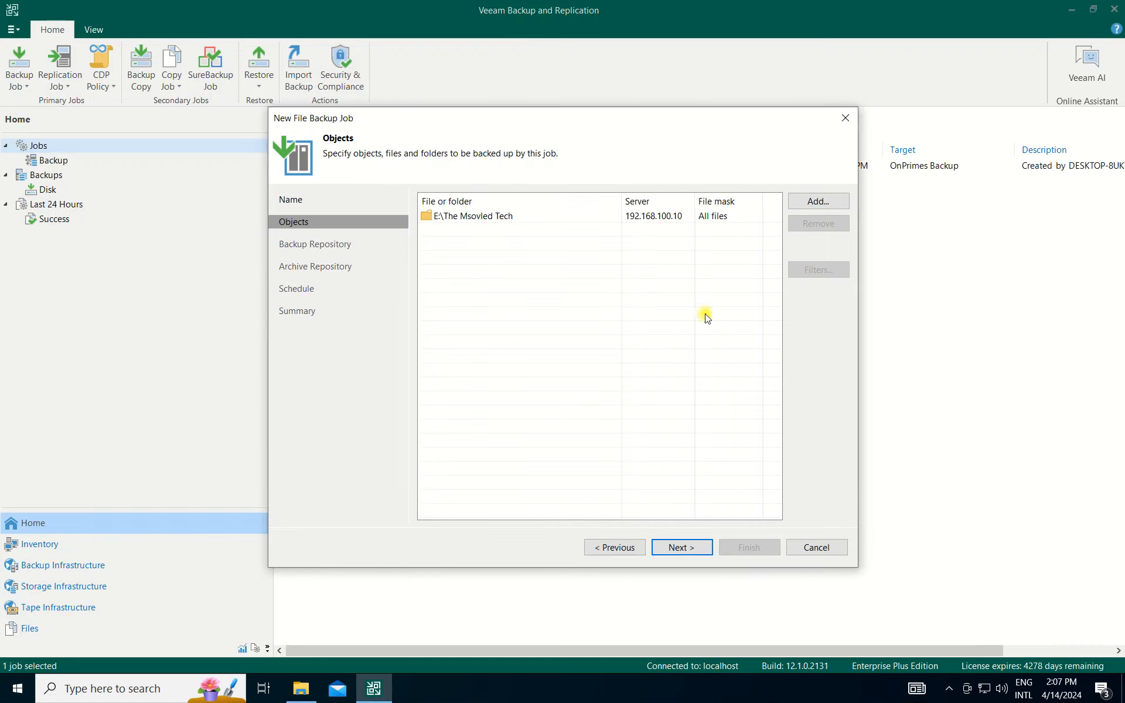
{"action": "left_click", "coordinate": [671, 546]}
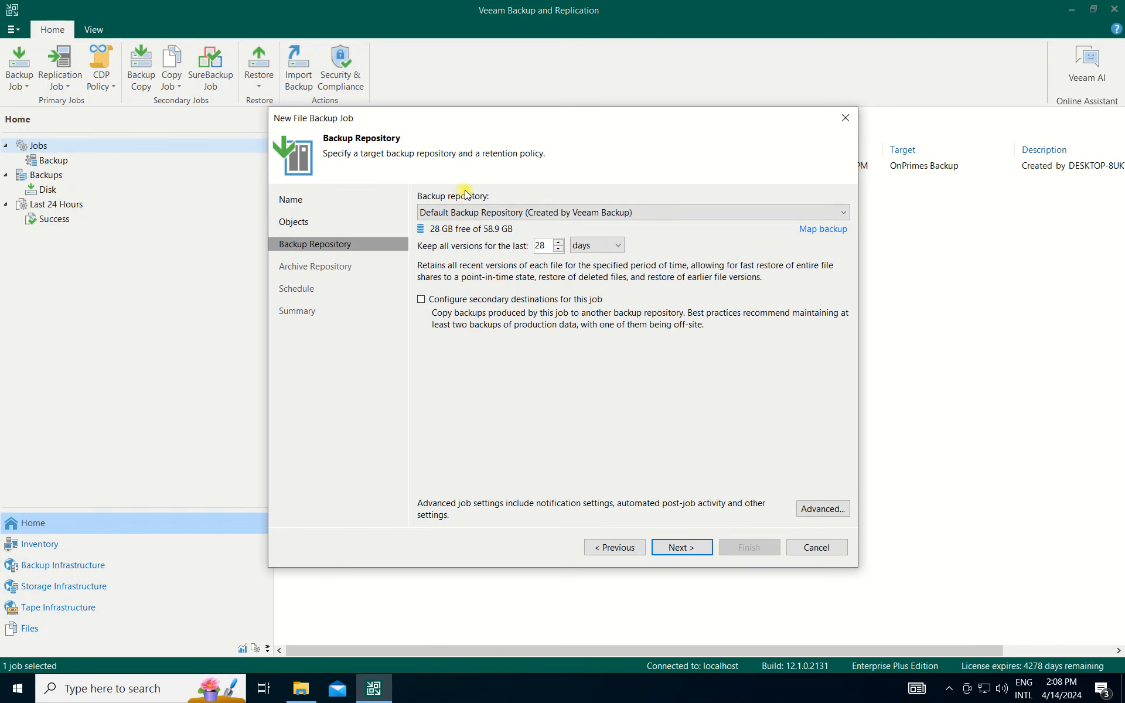
- Choose NAS Backup as the target backup repository and continue without an archive repository
{"action": "left_click", "coordinate": [472, 214]}
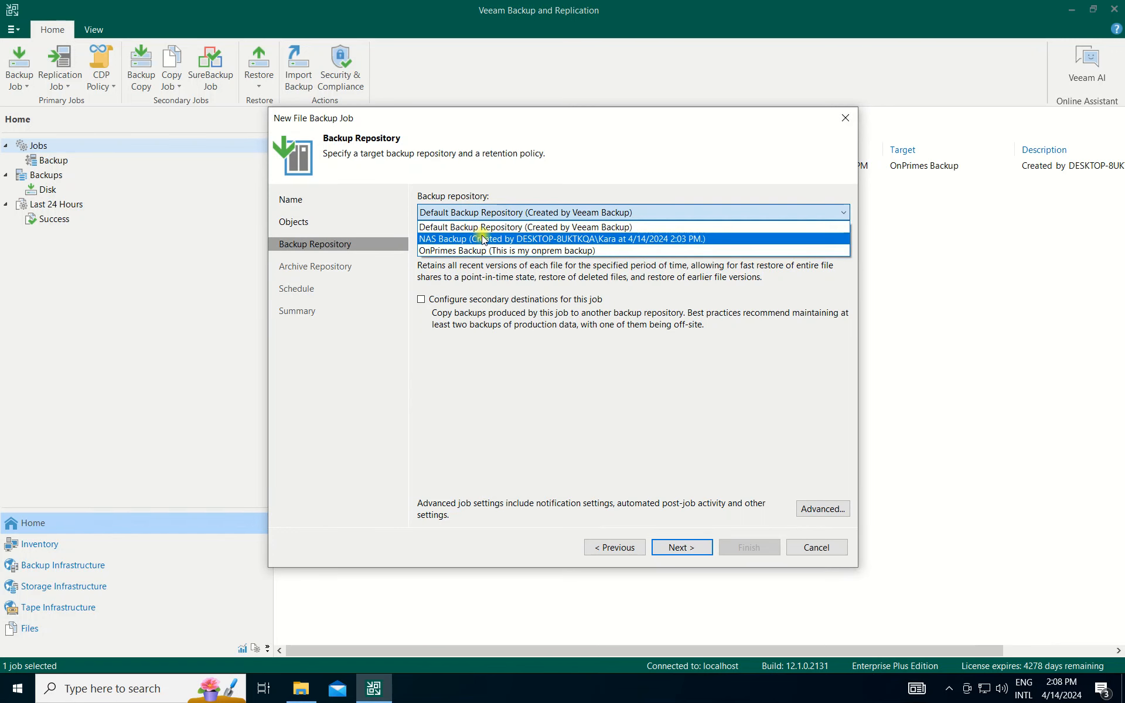
{"action": "left_click", "coordinate": [486, 239]}
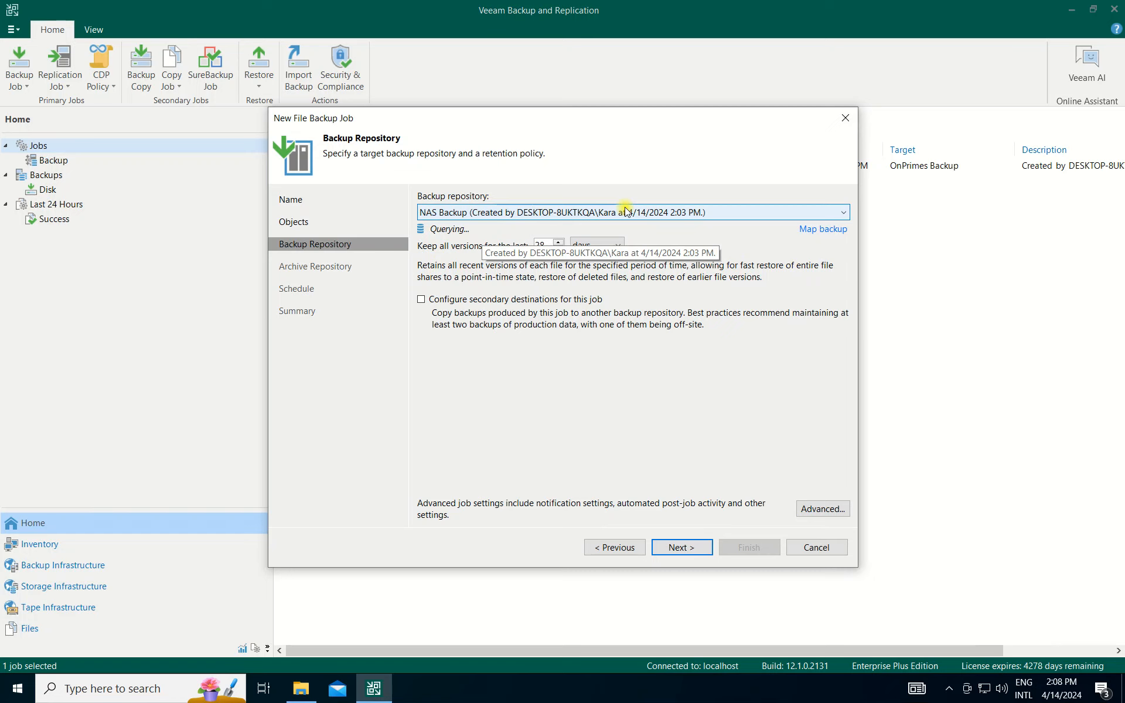
{"action": "left_click", "coordinate": [694, 549]}
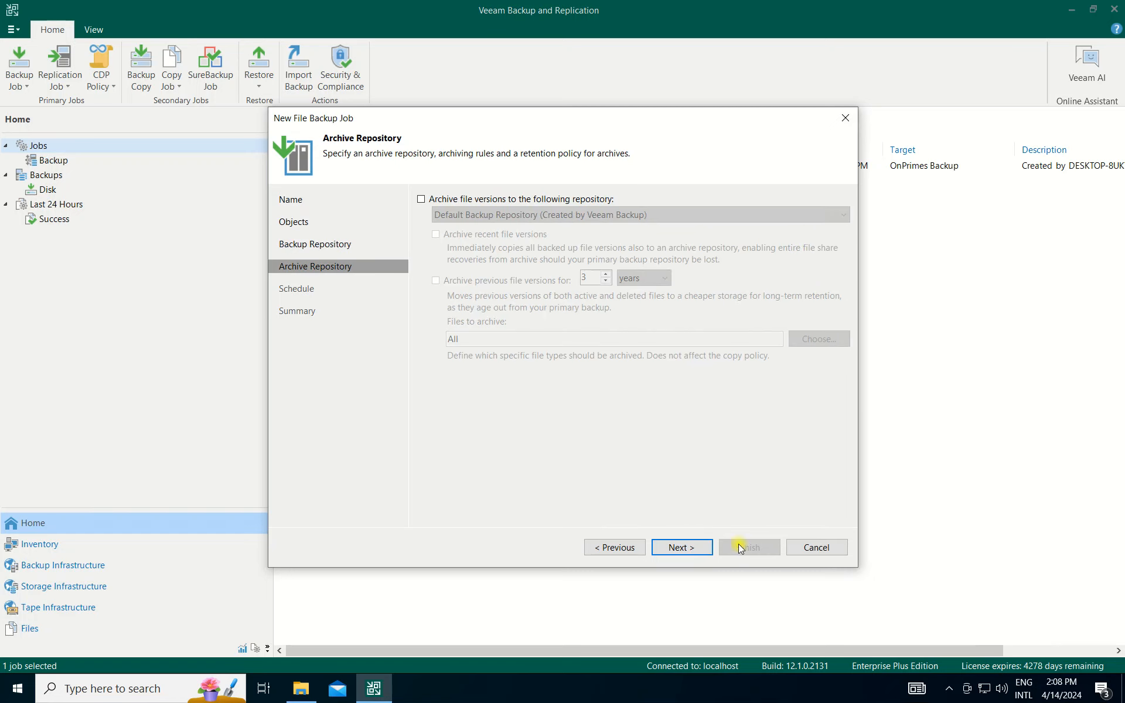
{"action": "left_click", "coordinate": [674, 546]}
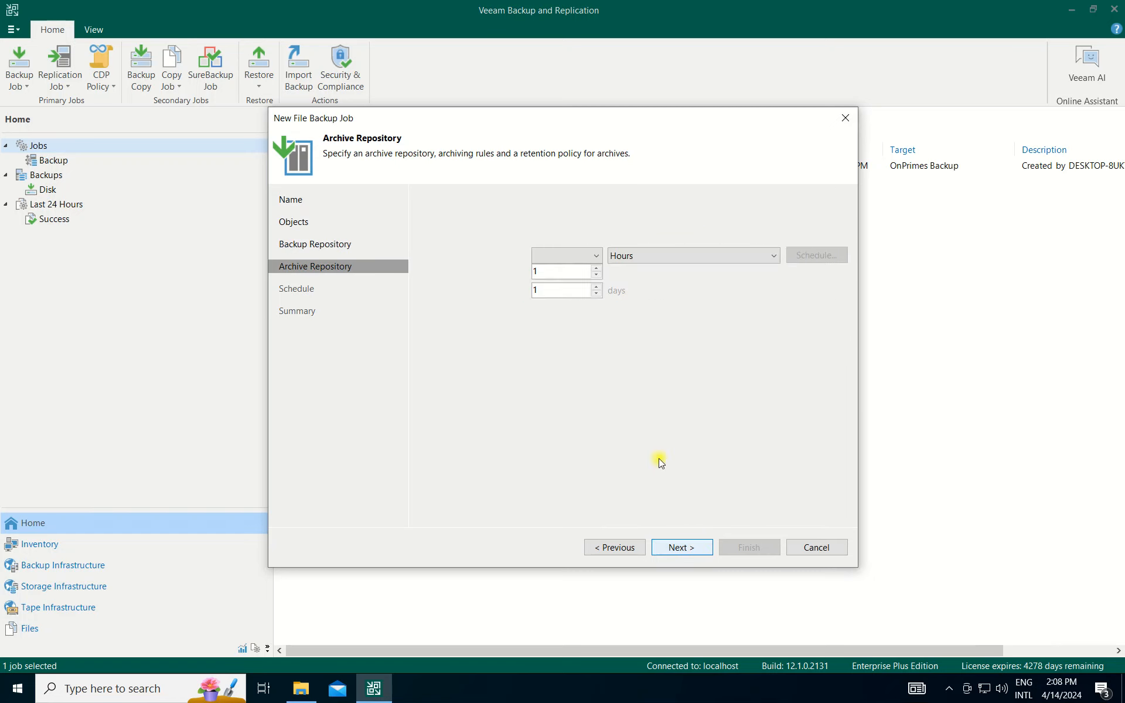
- Schedule Backup002 to run automatically every day at 12:00 AM and set it to run when the wizard finishes
{"action": "left_click", "coordinate": [456, 200]}
{"action": "left_click", "coordinate": [537, 217]}
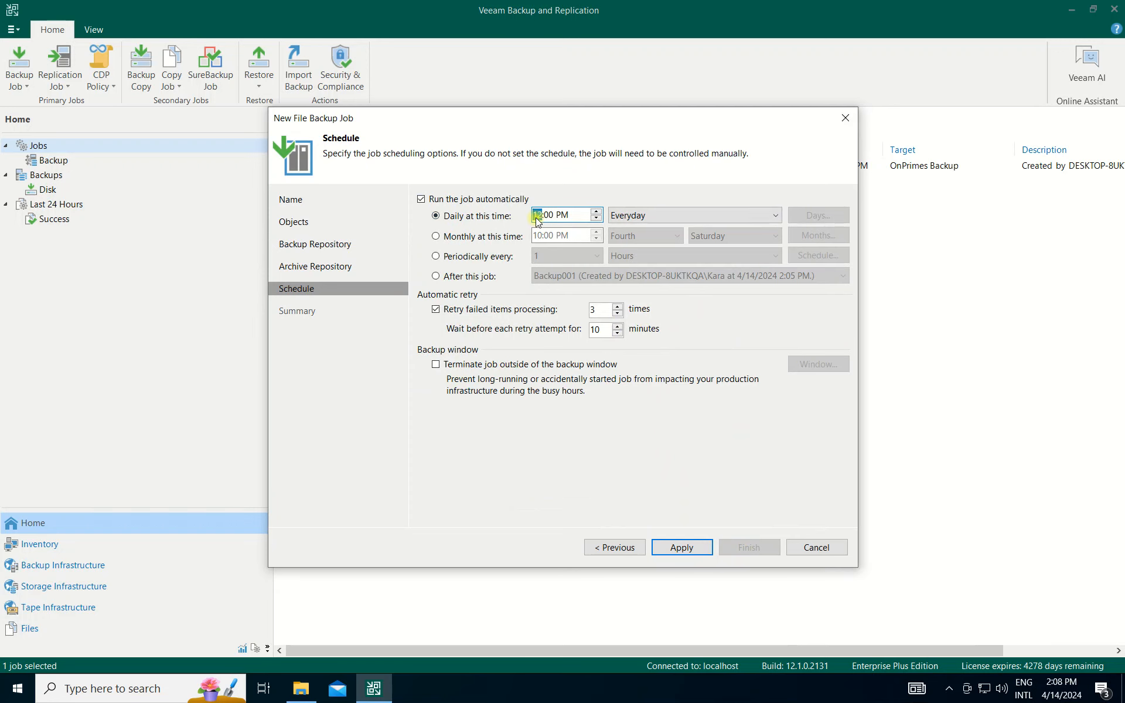
{"action": "left_click", "coordinate": [563, 215]}
{"action": "left_click", "coordinate": [686, 547]}
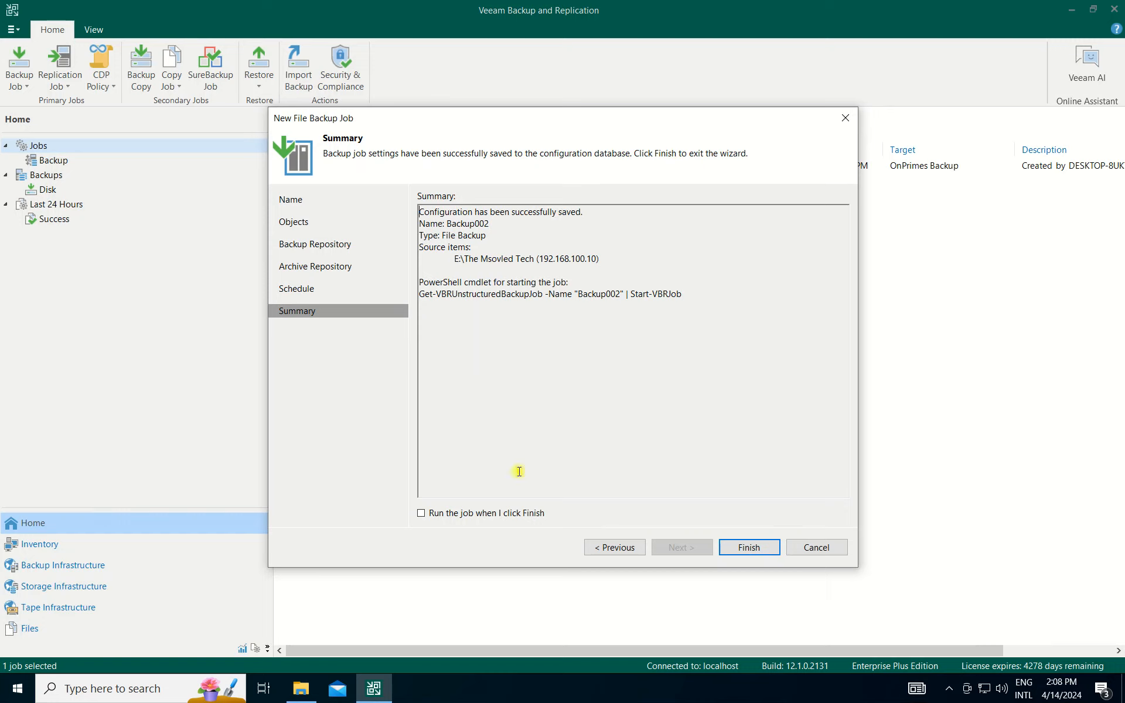
{"action": "left_click", "coordinate": [475, 516]}
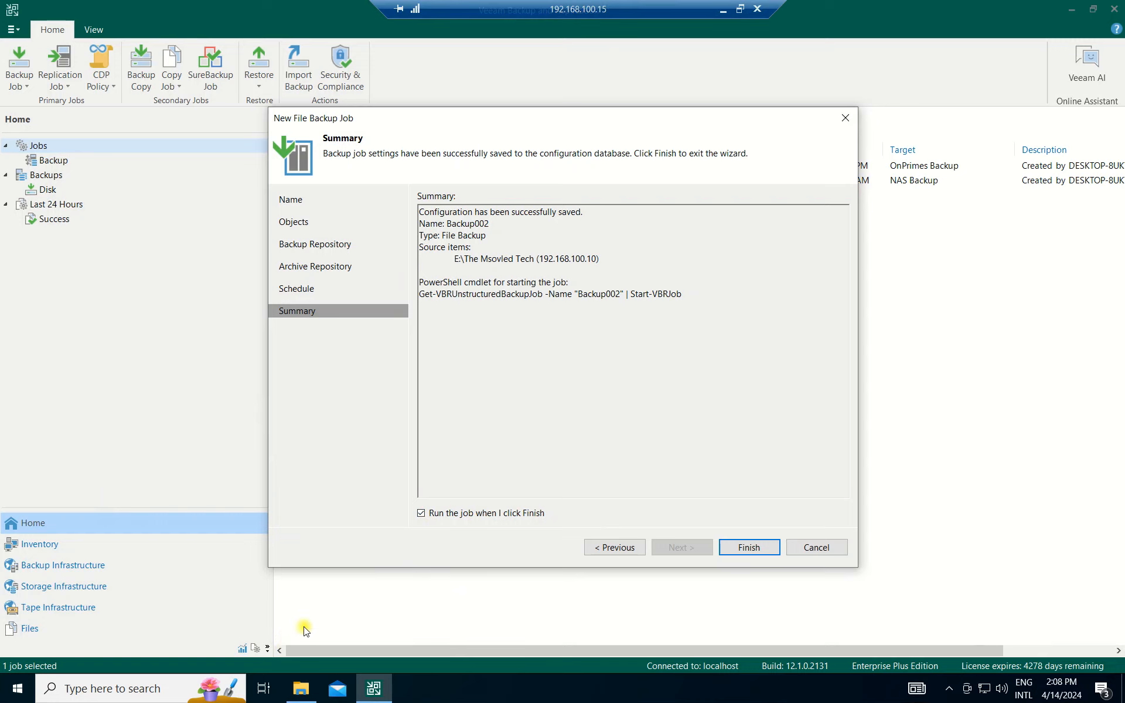
- Open the network location \\192.168.100.11 in File Explorer, signing in with the account's user name and password
{"action": "key", "text": "super+r"}
{"action": "key", "text": "End"}
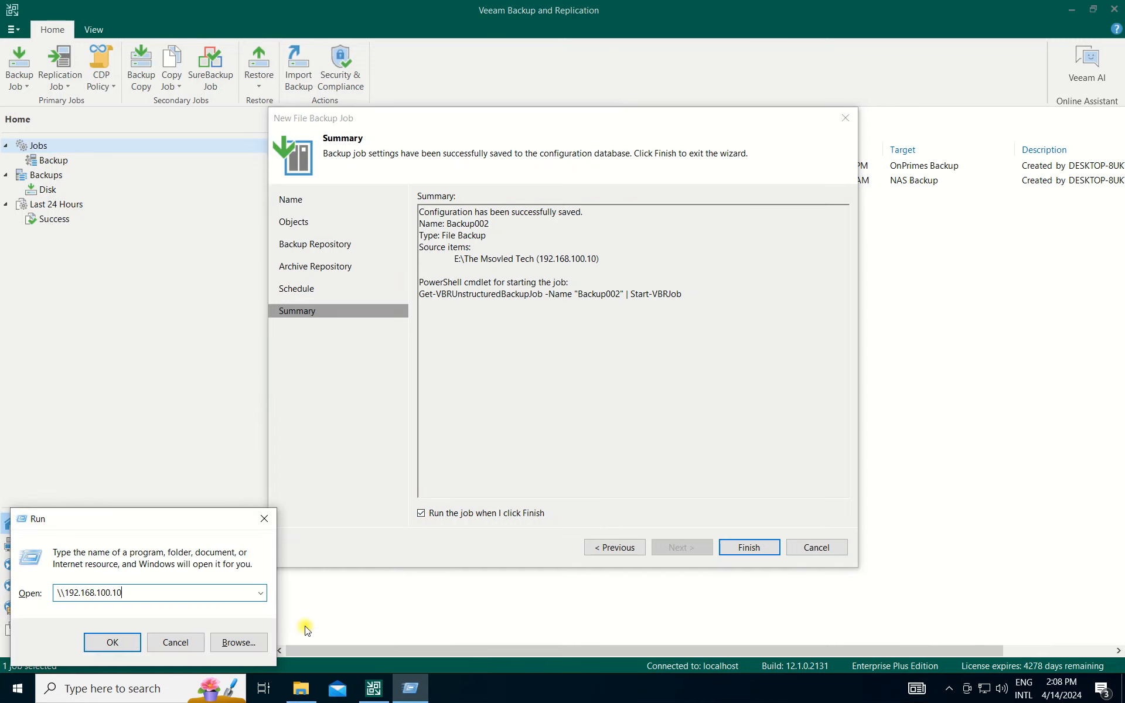
{"action": "type", "text": "5"}
{"action": "key", "text": "Return"}
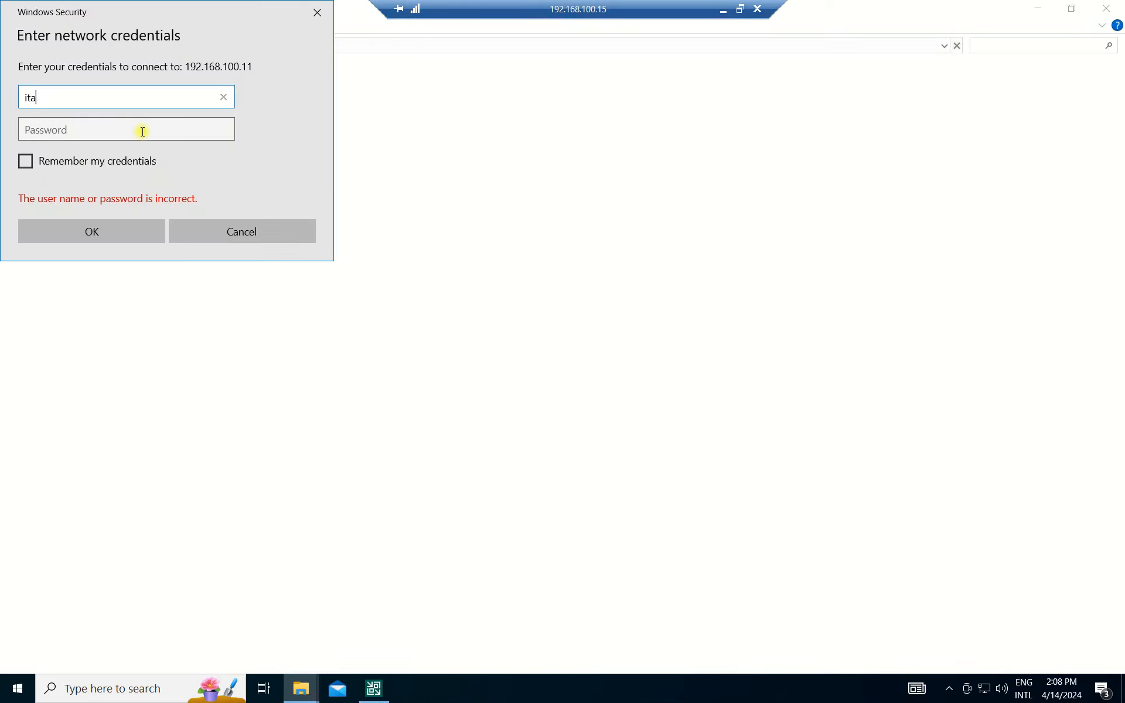
{"action": "left_click", "coordinate": [143, 131]}
{"action": "type", "text": "***"}
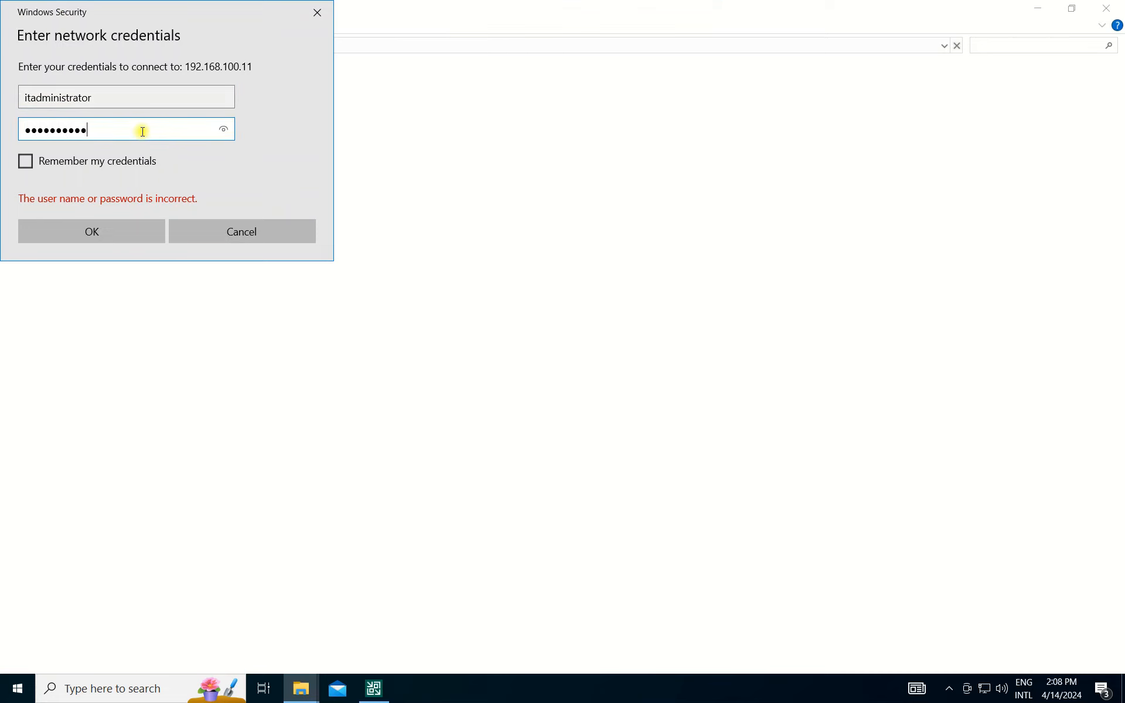
{"action": "type", "text": "*******"}
{"action": "key", "text": "Return"}
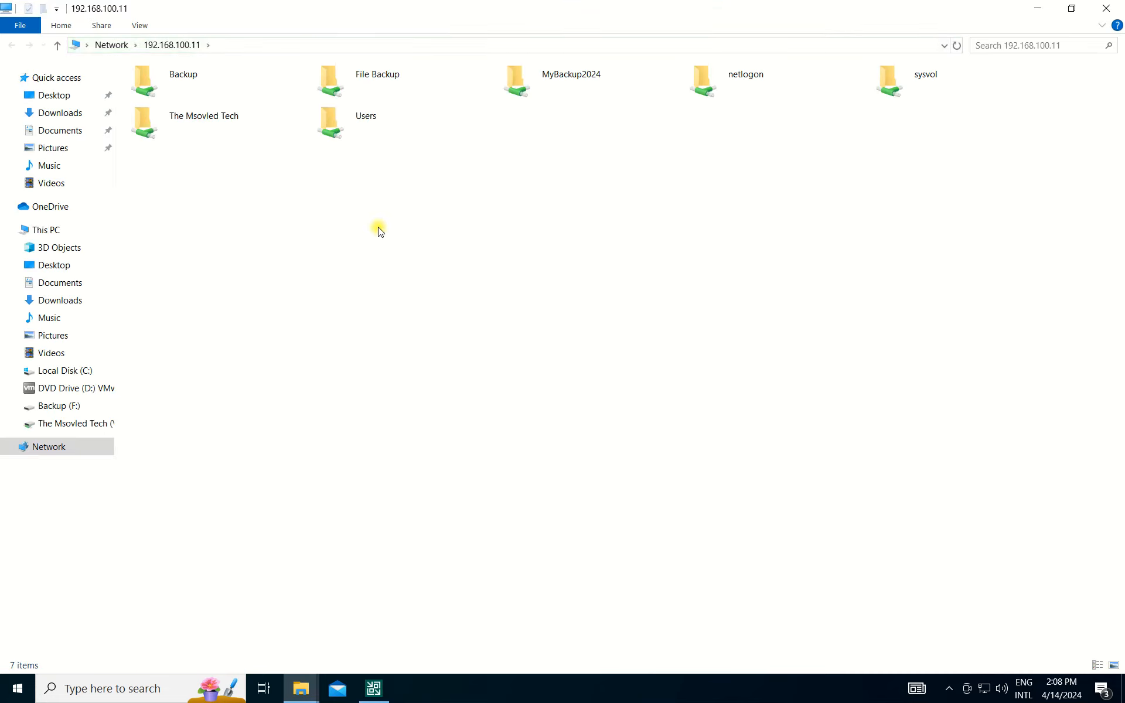
- Map the File Backup share on 192.168.100.11 as network drive Y:
{"action": "left_click", "coordinate": [445, 91]}
{"action": "double_click", "coordinate": [399, 83]}
{"action": "left_click", "coordinate": [9, 46]}
{"action": "left_click", "coordinate": [403, 78]}
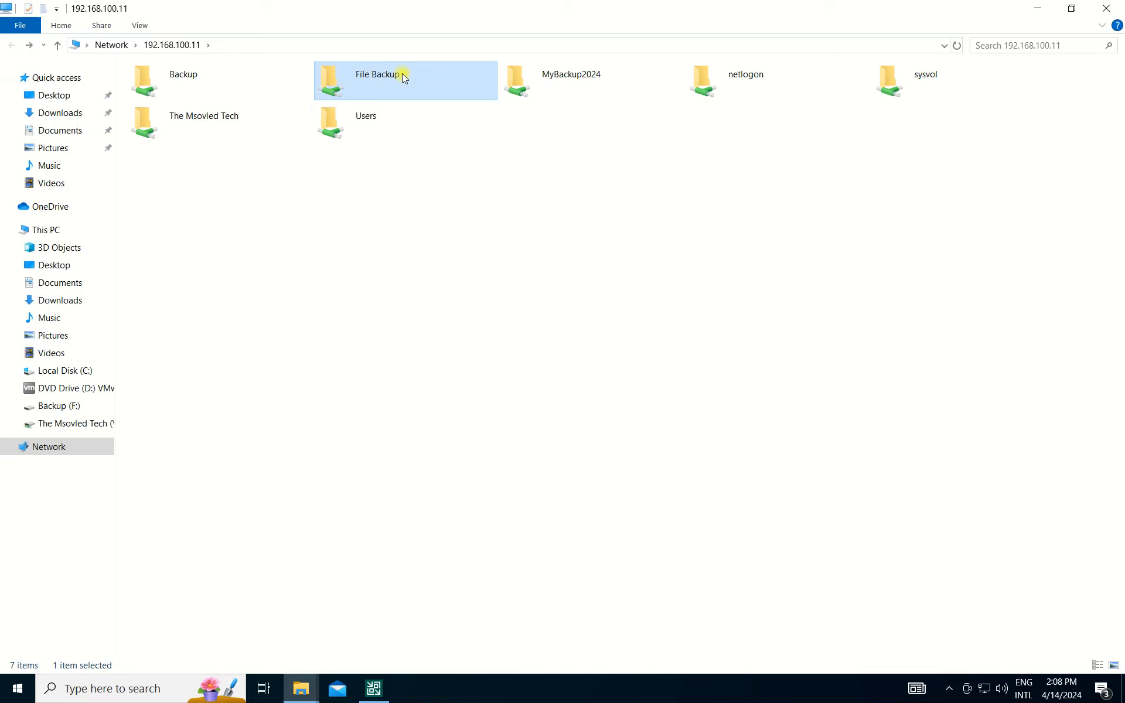
{"action": "right_click", "coordinate": [403, 78]}
{"action": "left_click", "coordinate": [457, 212]}
{"action": "left_click", "coordinate": [707, 515]}
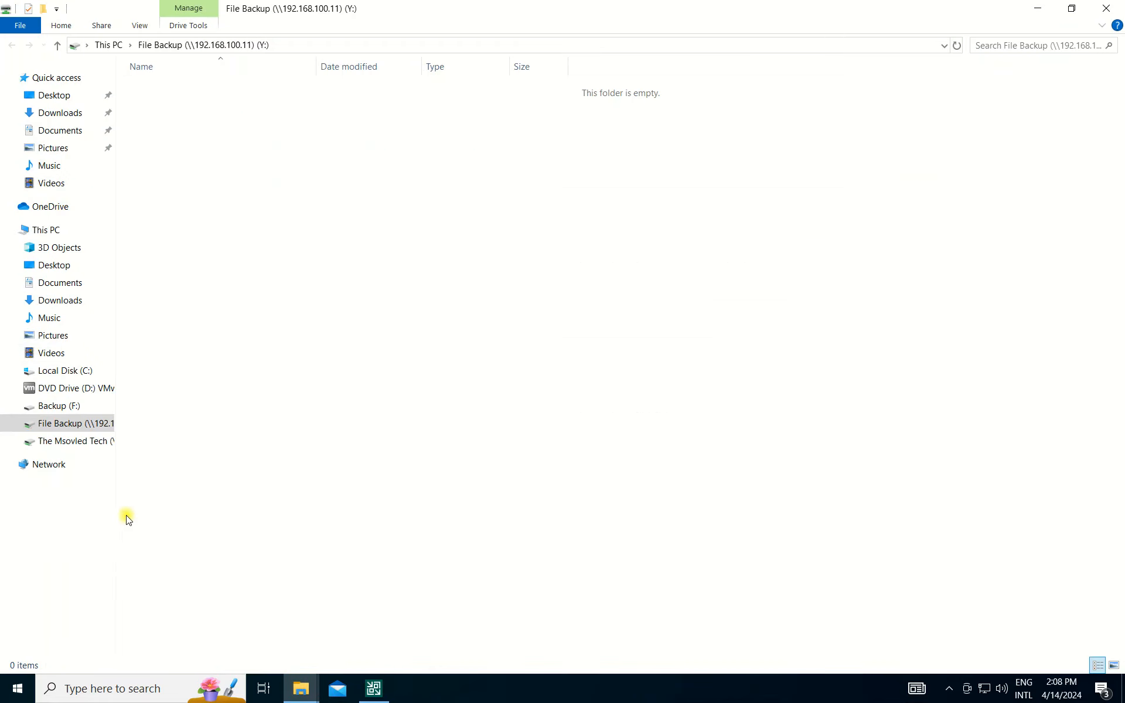
- Widen the navigation pane to show full drive names and open the mapped File Backup (Y:) drive
{"action": "left_click", "coordinate": [65, 406]}
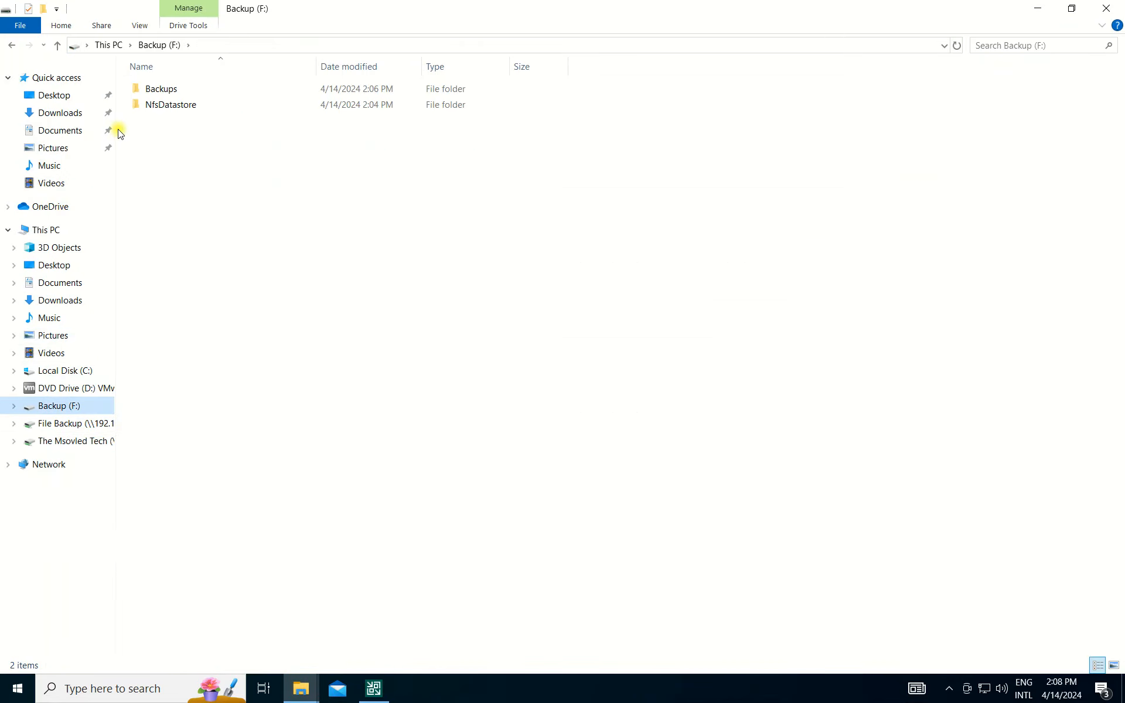
{"action": "left_click_drag", "start_coordinate": [115, 129], "coordinate": [254, 158]}
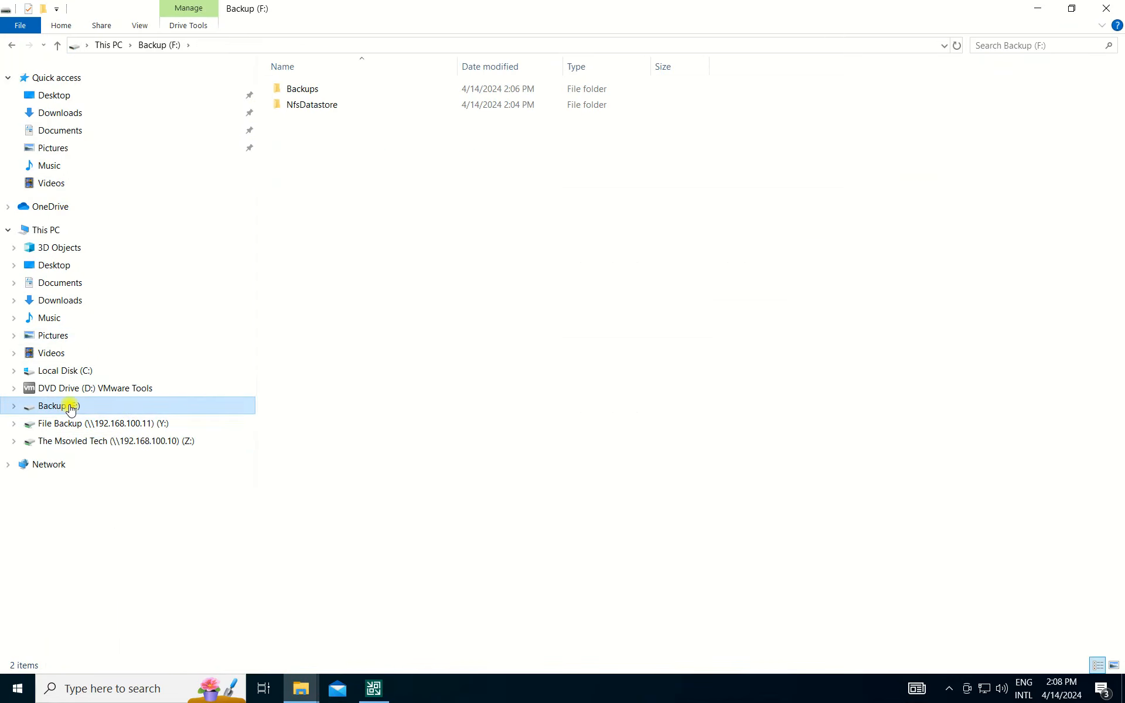
{"action": "left_click", "coordinate": [114, 425]}
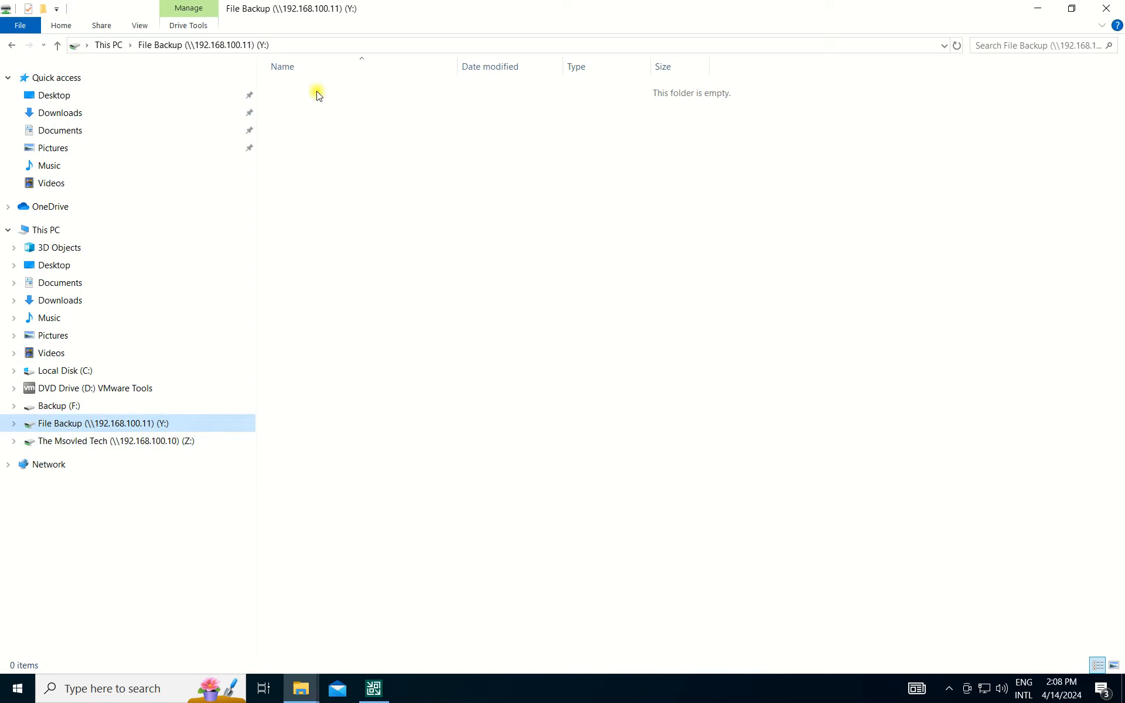
- Switch back to Veeam, finish the wizard to start the Backup002 job, and select it to show its progress
{"action": "left_click", "coordinate": [373, 689]}
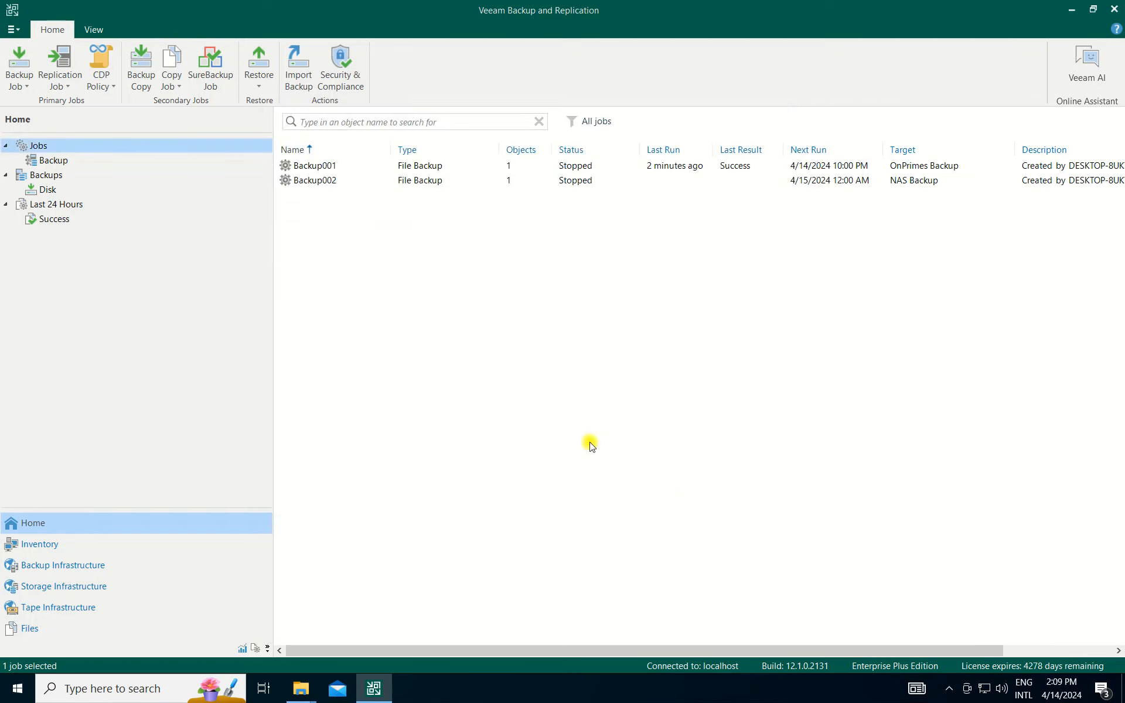
{"action": "left_click", "coordinate": [748, 547]}
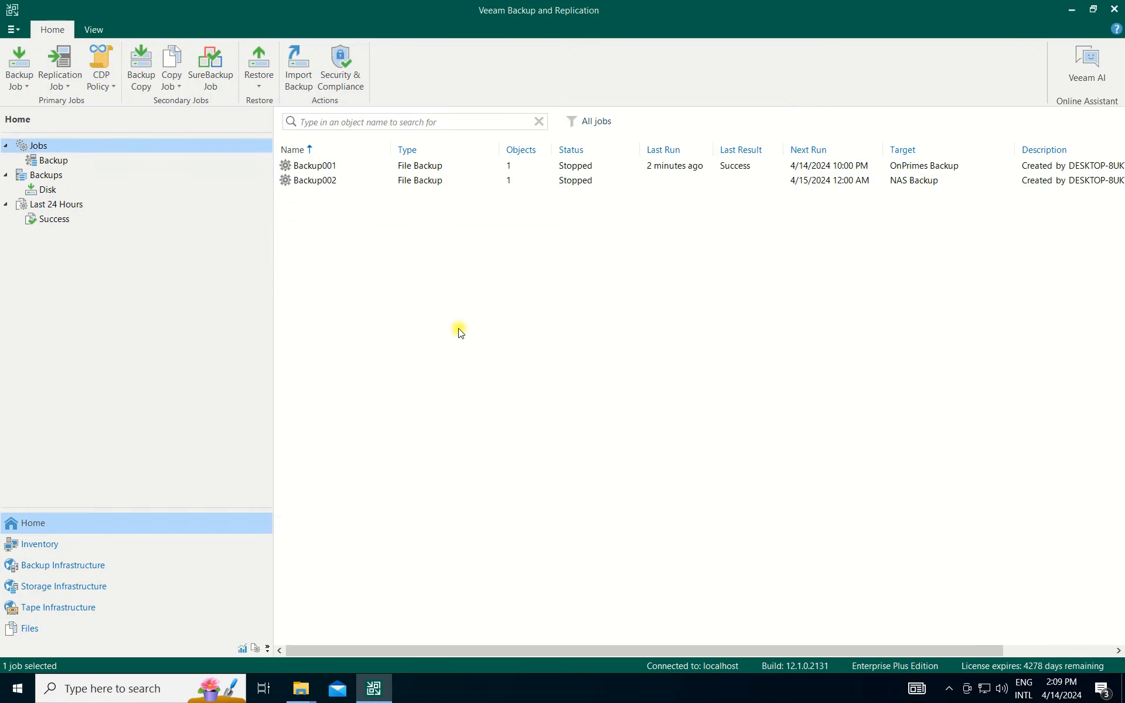
{"action": "left_click", "coordinate": [404, 185]}
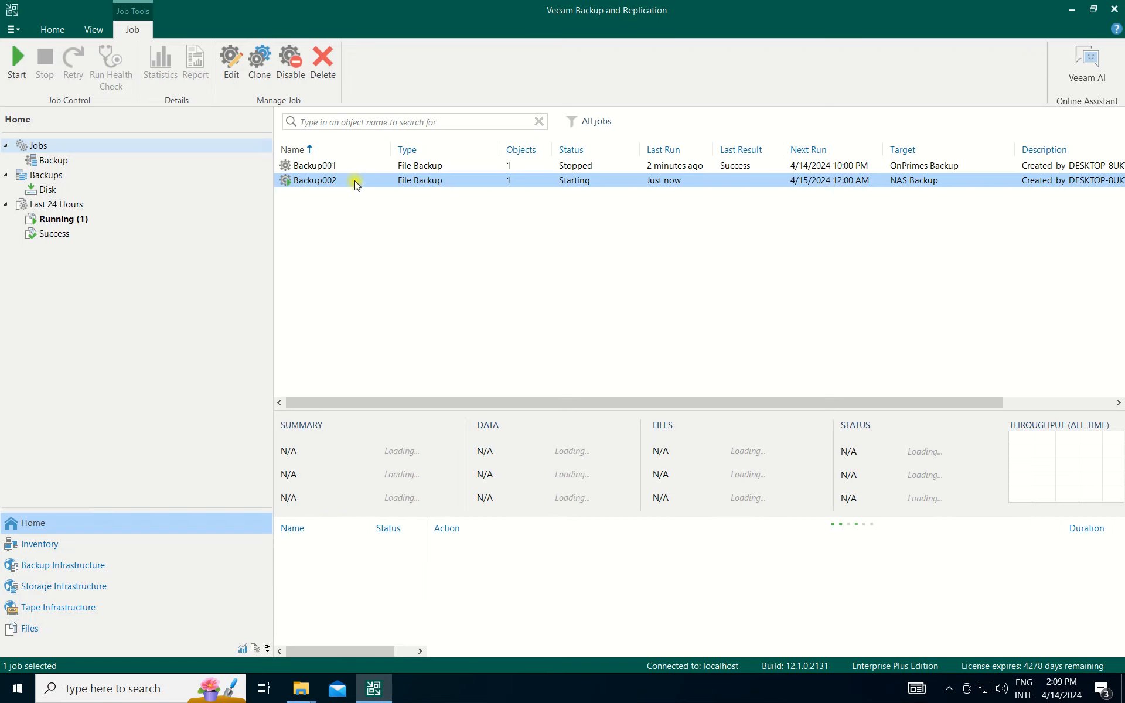
- Close the 192.168.100.11 and Backups windows in File Explorer and restore the File Backup (Y:) window down over Veeam
{"action": "mouse_move", "coordinate": [295, 696]}
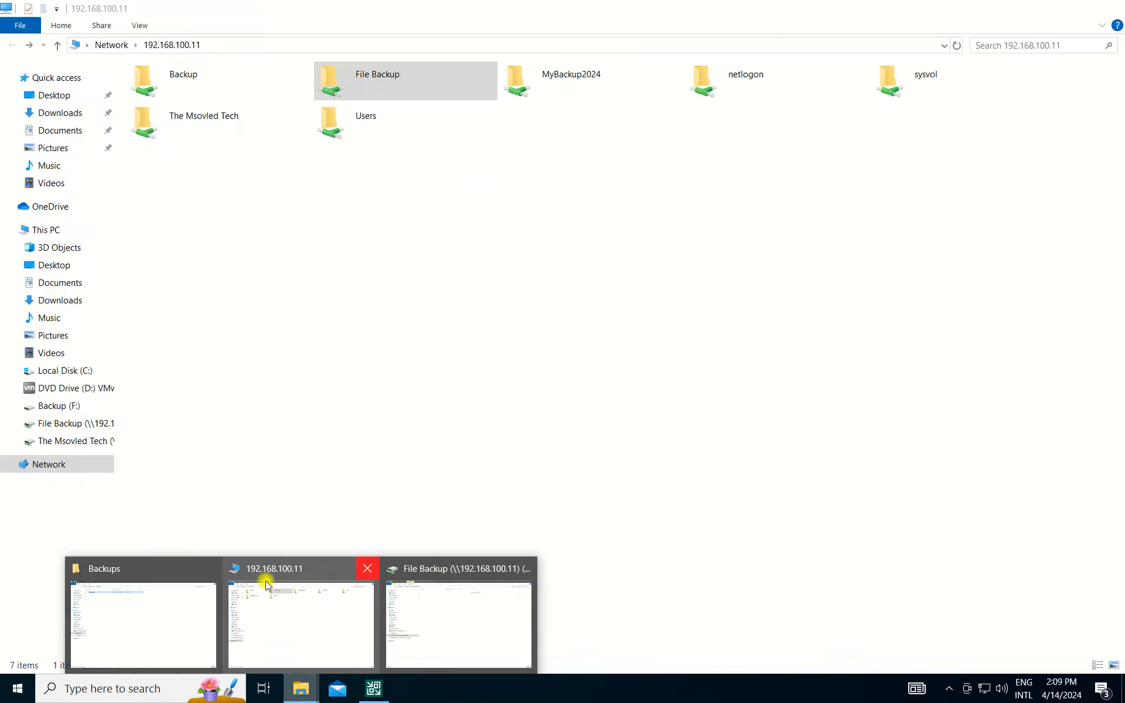
{"action": "middle_click", "coordinate": [265, 584]}
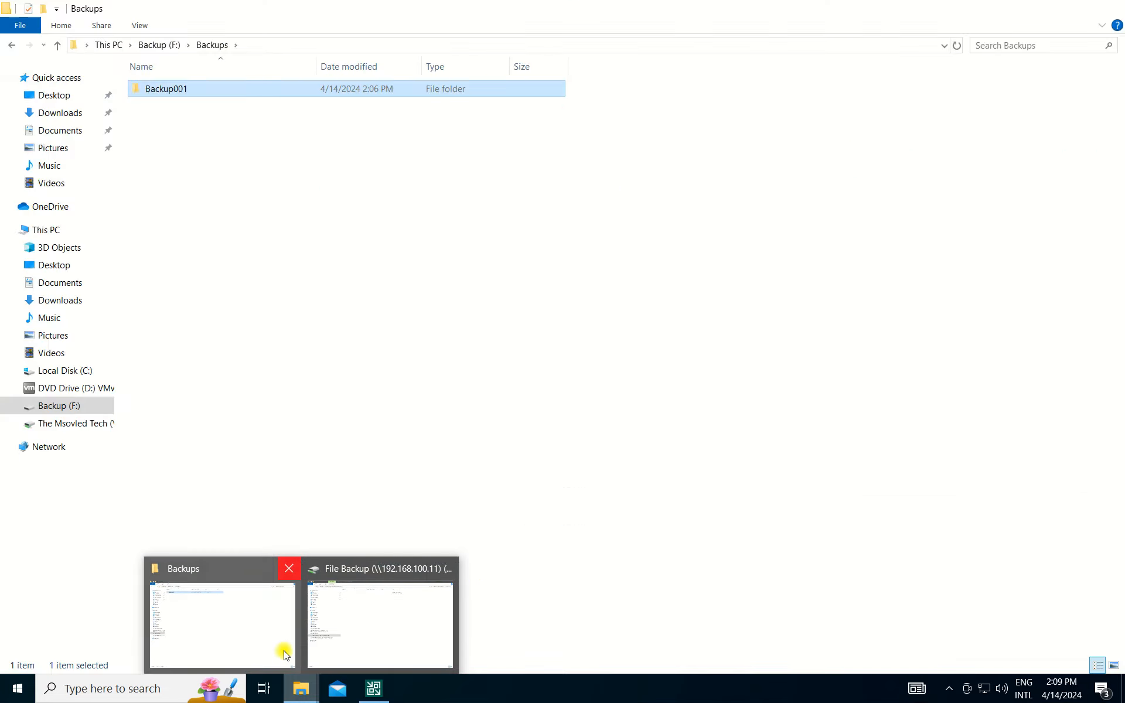
{"action": "middle_click", "coordinate": [285, 651]}
{"action": "left_click", "coordinate": [331, 580]}
{"action": "double_click", "coordinate": [692, 27]}
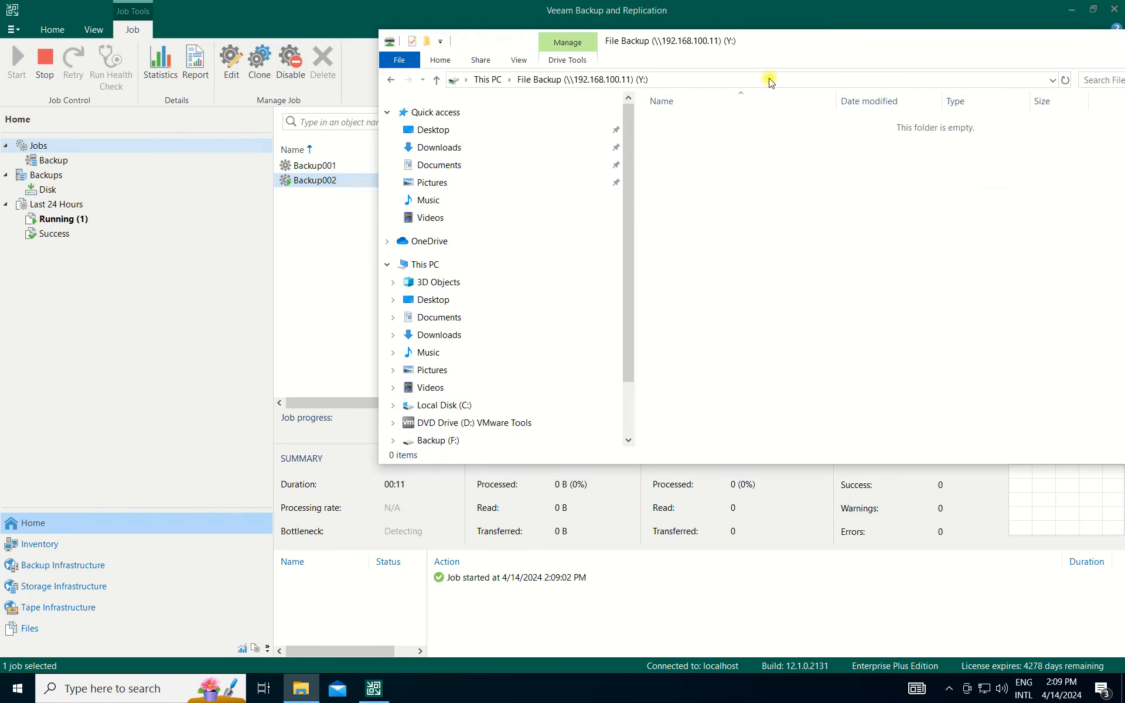
- Move the File Backup (Y:) window clear of the Veeam job list and open its Backup002 folder
{"action": "scroll", "coordinate": [501, 382], "scroll_direction": "down", "scroll_amount": 1}
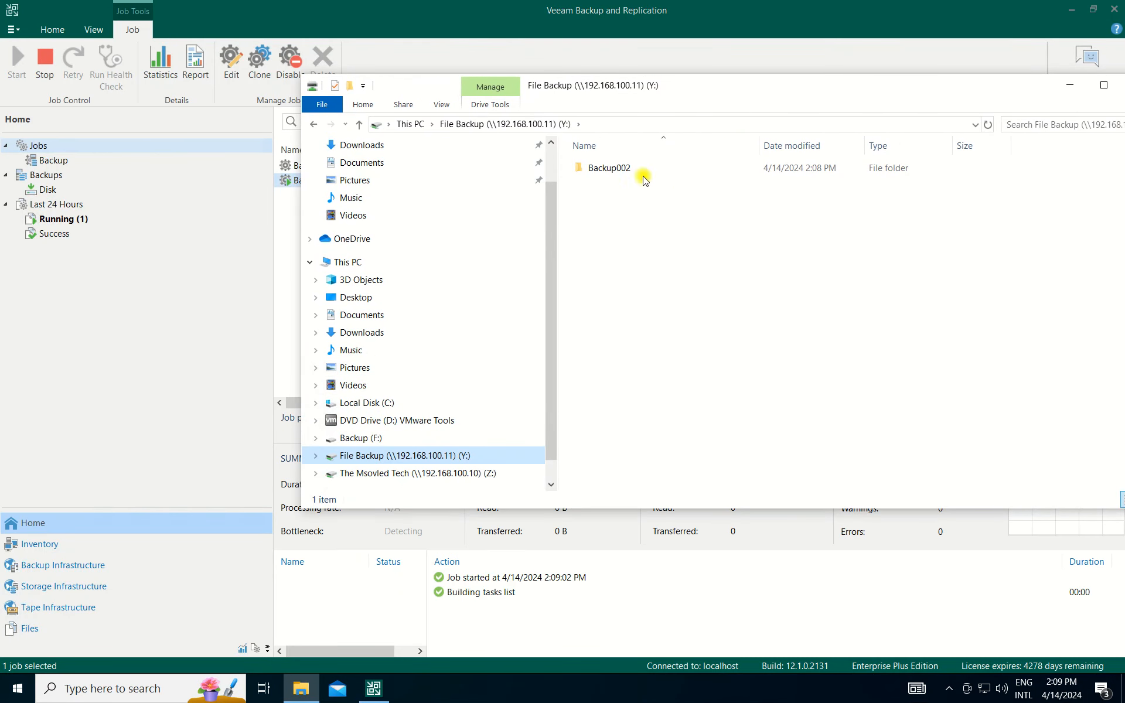
{"action": "left_click_drag", "start_coordinate": [710, 111], "coordinate": [449, 307]}
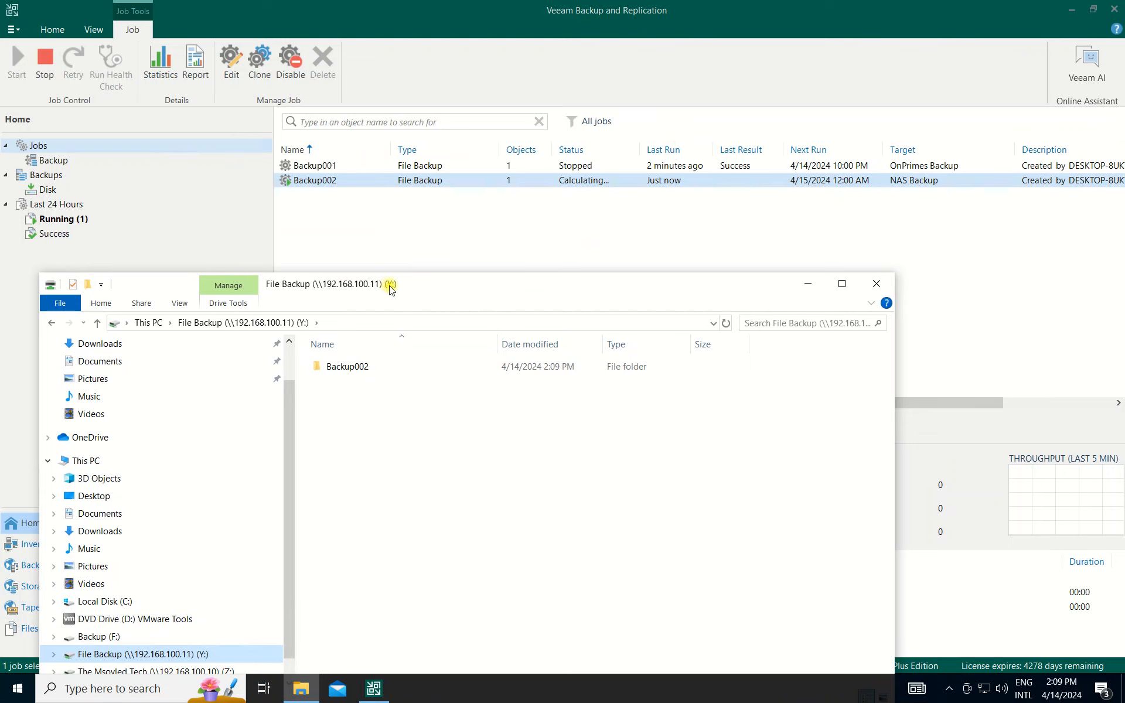
{"action": "left_click_drag", "start_coordinate": [389, 285], "coordinate": [461, 272]}
{"action": "double_click", "coordinate": [418, 355]}
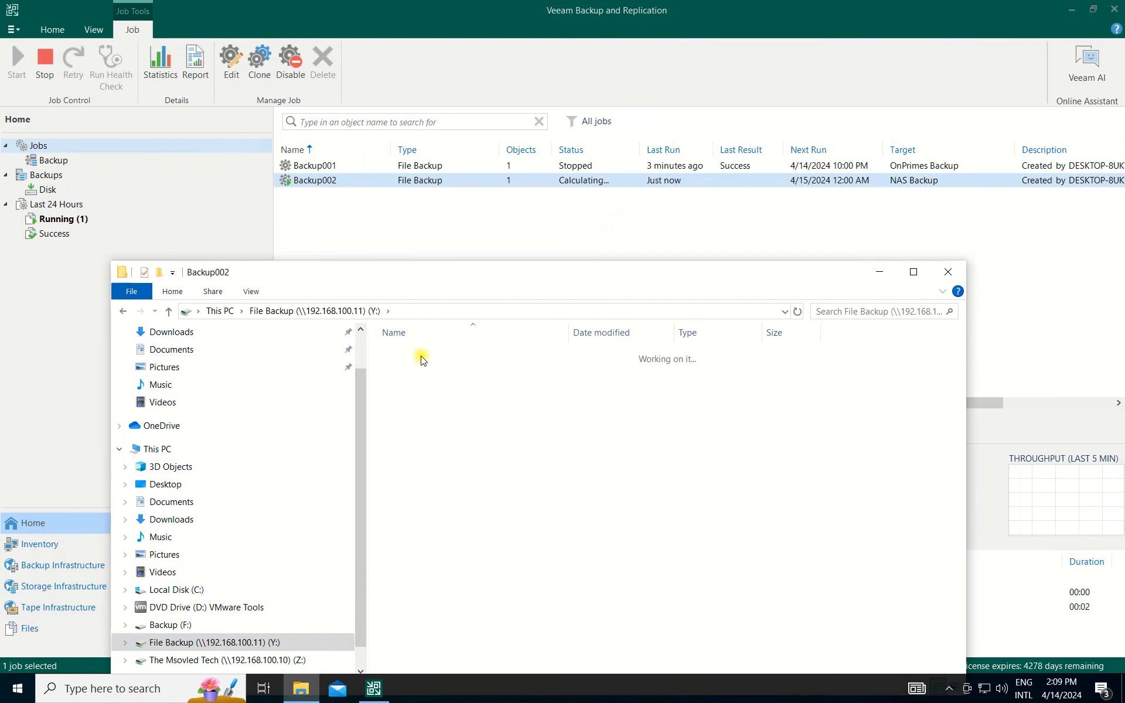
- Switch back to Veeam and examine the run details, schedules and target repositories of the Backup001 and Backup002 jobs
{"action": "left_click", "coordinate": [573, 237]}
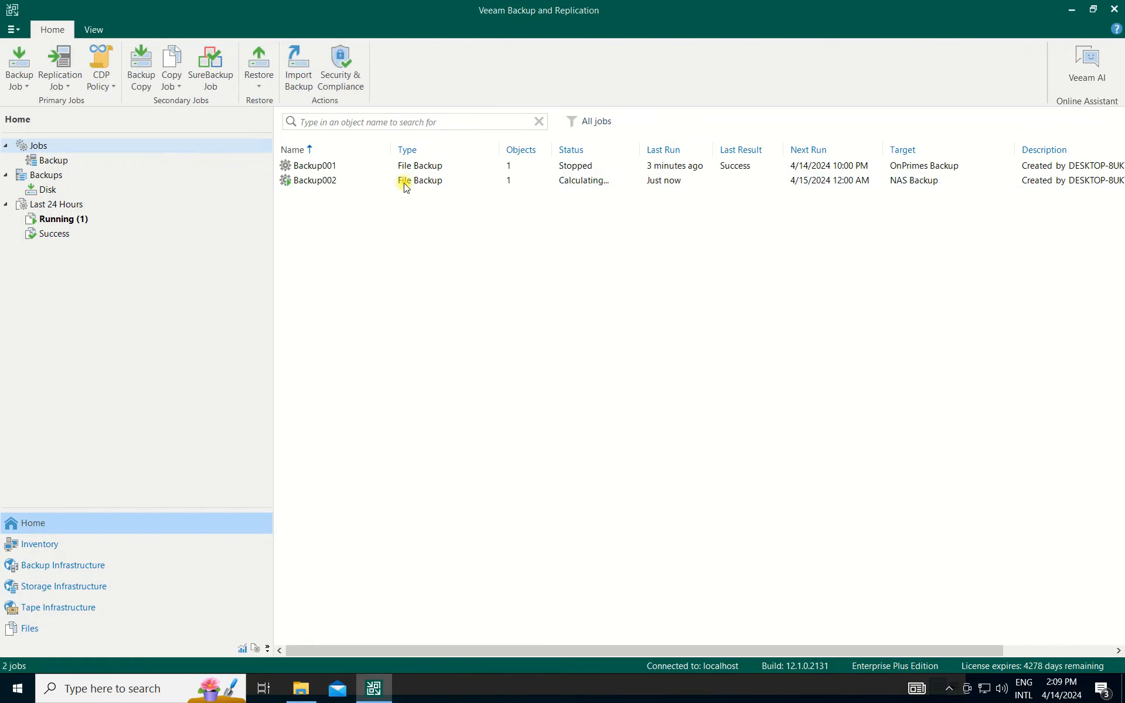
{"action": "left_click", "coordinate": [403, 182]}
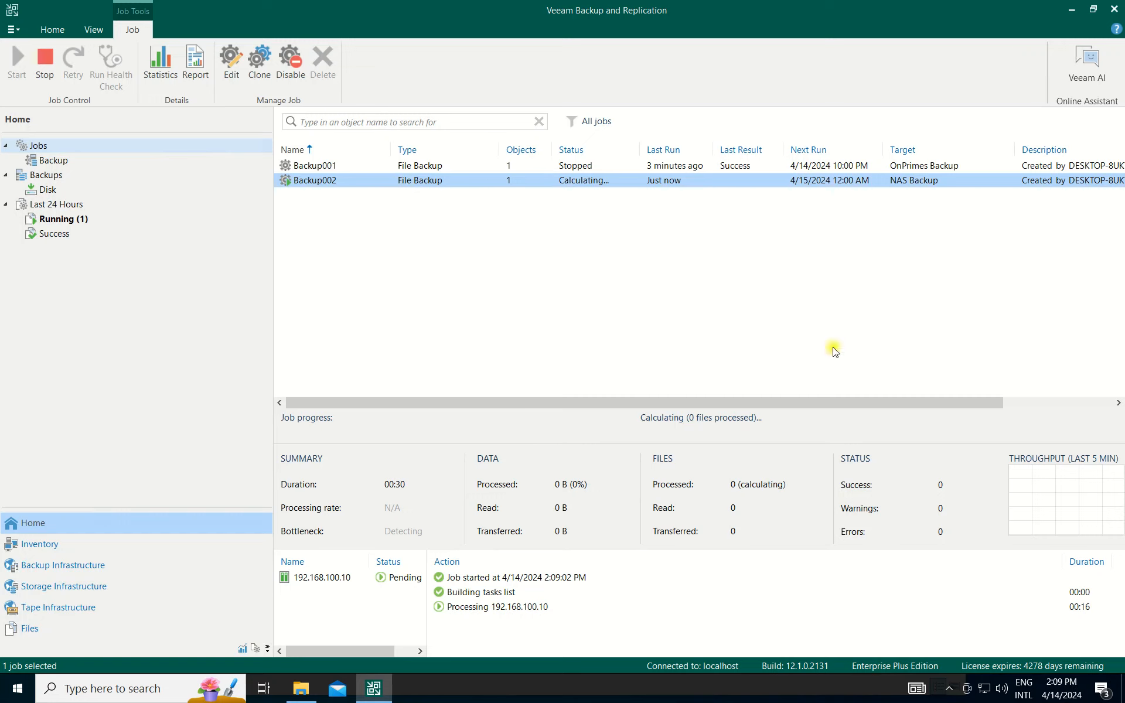
{"action": "left_click_drag", "start_coordinate": [908, 403], "coordinate": [855, 212]}
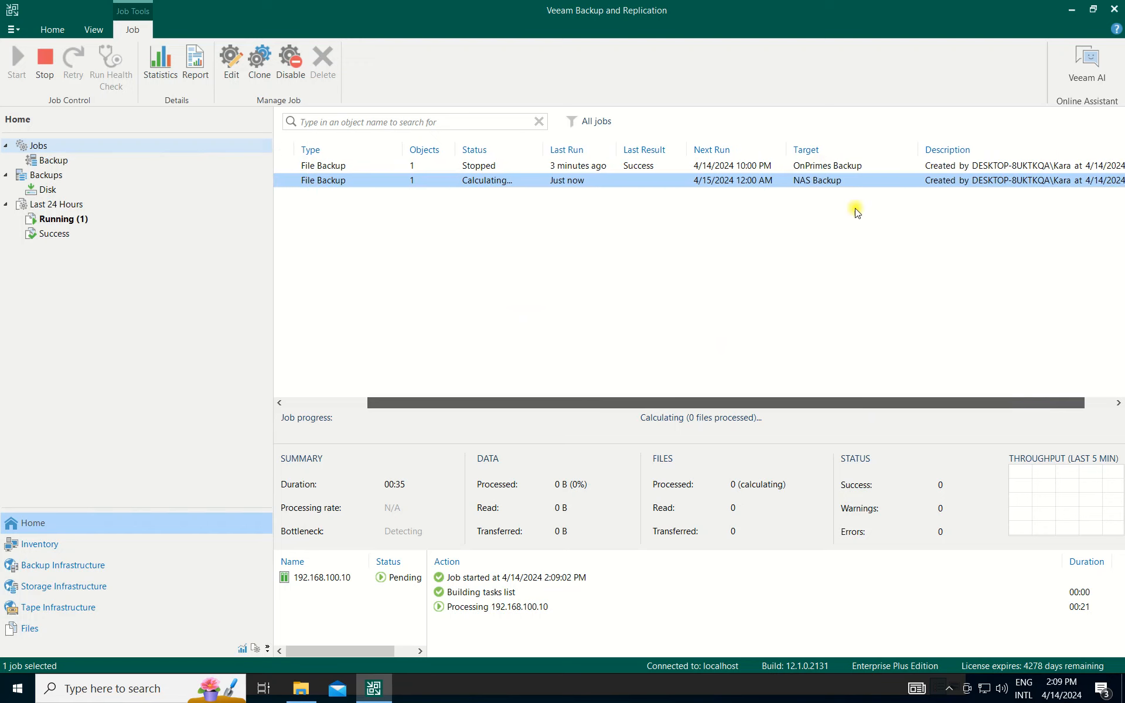
{"action": "left_click", "coordinate": [814, 166]}
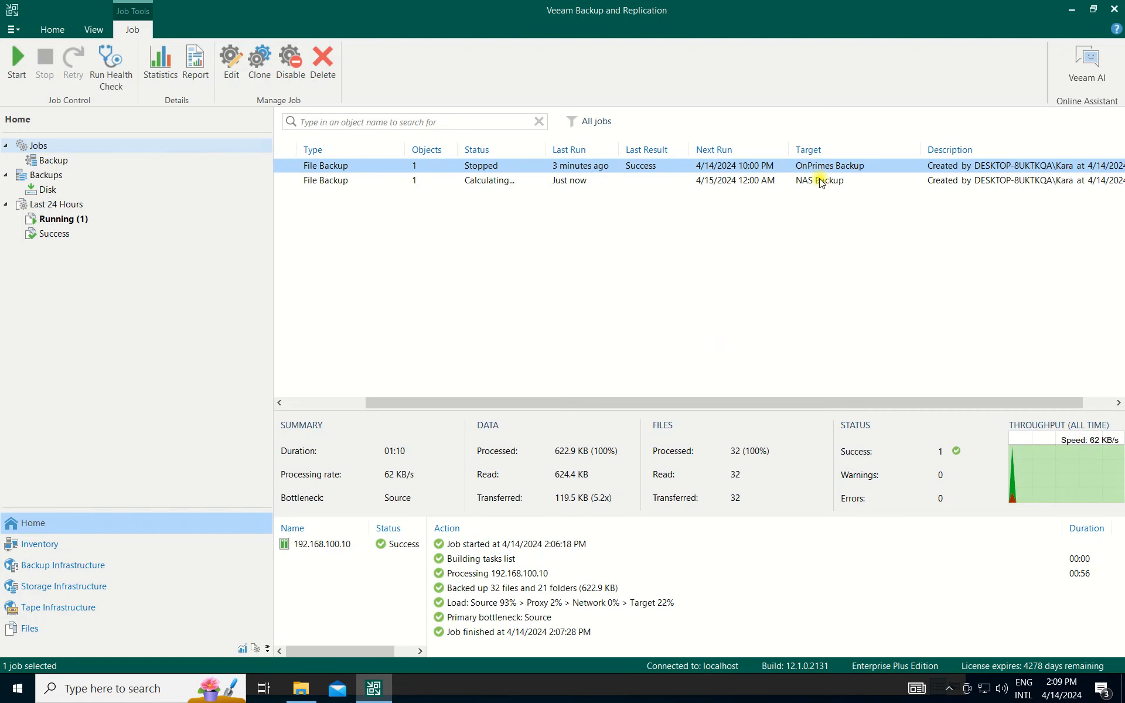
{"action": "left_click", "coordinate": [822, 182]}
{"action": "left_click_drag", "start_coordinate": [819, 402], "coordinate": [679, 404]}
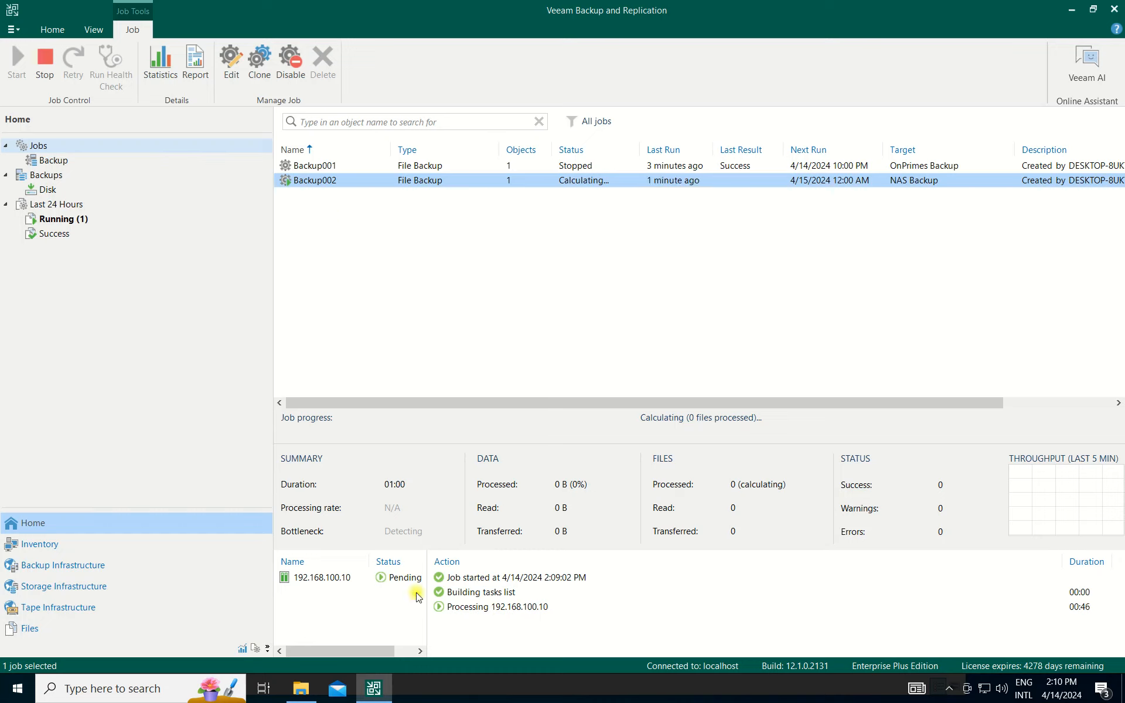
- Switch to File Explorer and examine the backup folder and files inside Backup002 on the Y: drive
{"action": "left_click", "coordinate": [301, 688]}
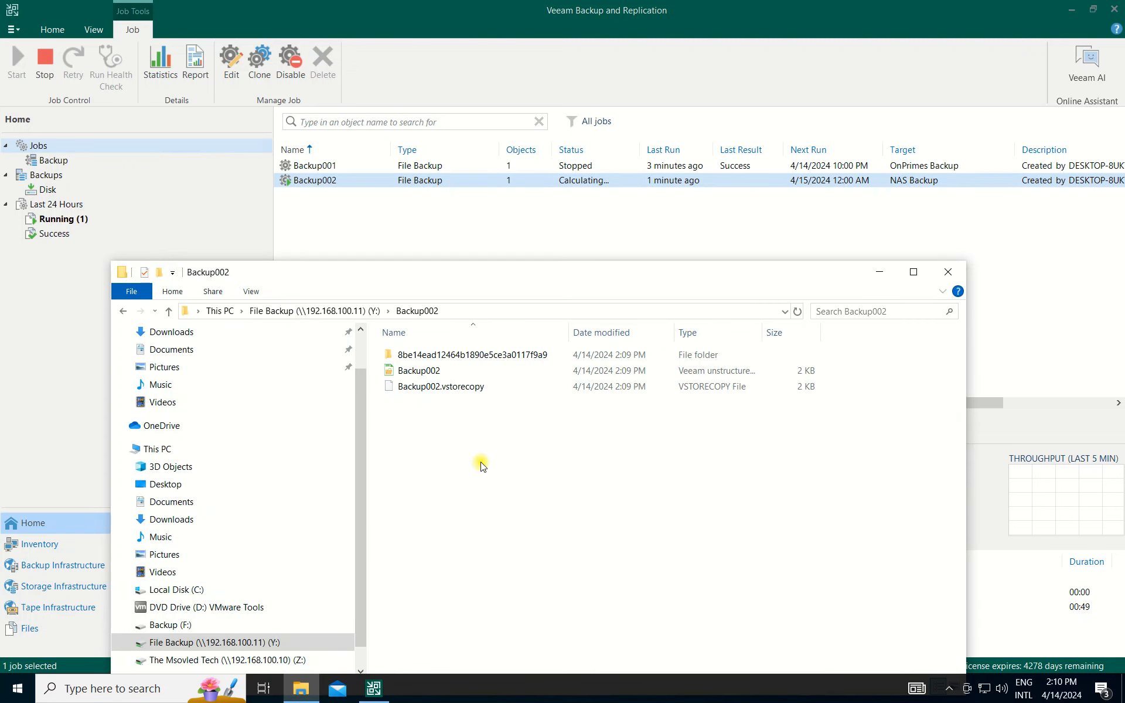
{"action": "left_click_drag", "start_coordinate": [480, 461], "coordinate": [412, 351]}
{"action": "left_click", "coordinate": [418, 312]}
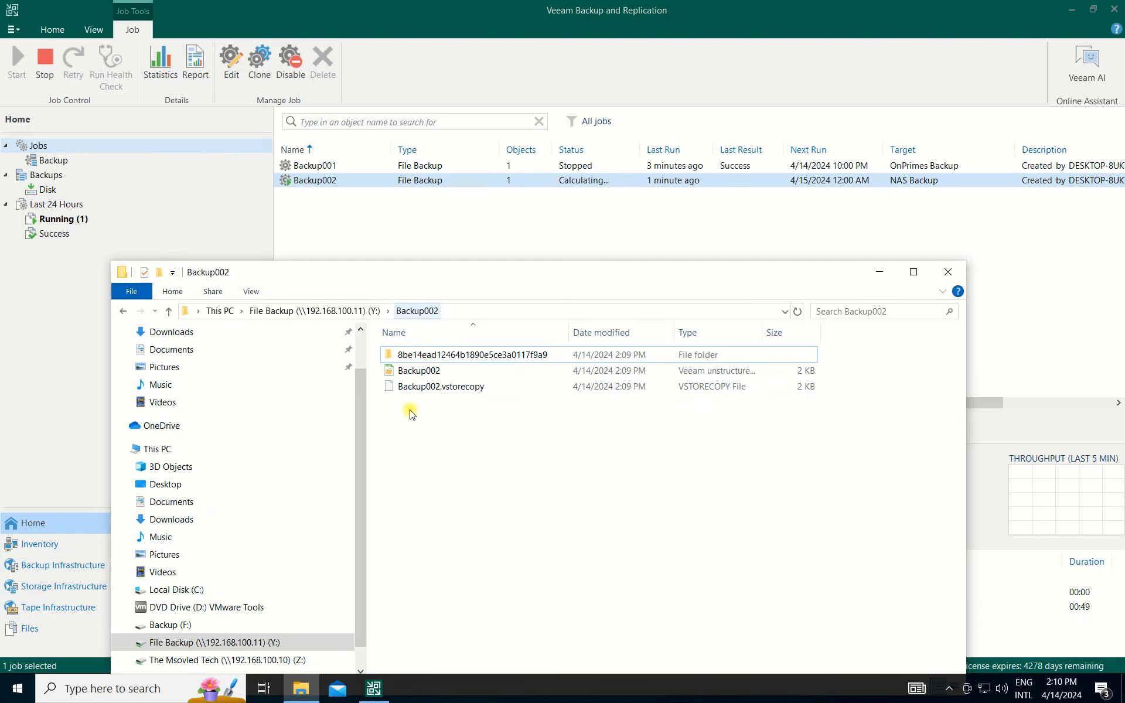
{"action": "left_click_drag", "start_coordinate": [467, 445], "coordinate": [430, 382]}
{"action": "left_click", "coordinate": [429, 371]}
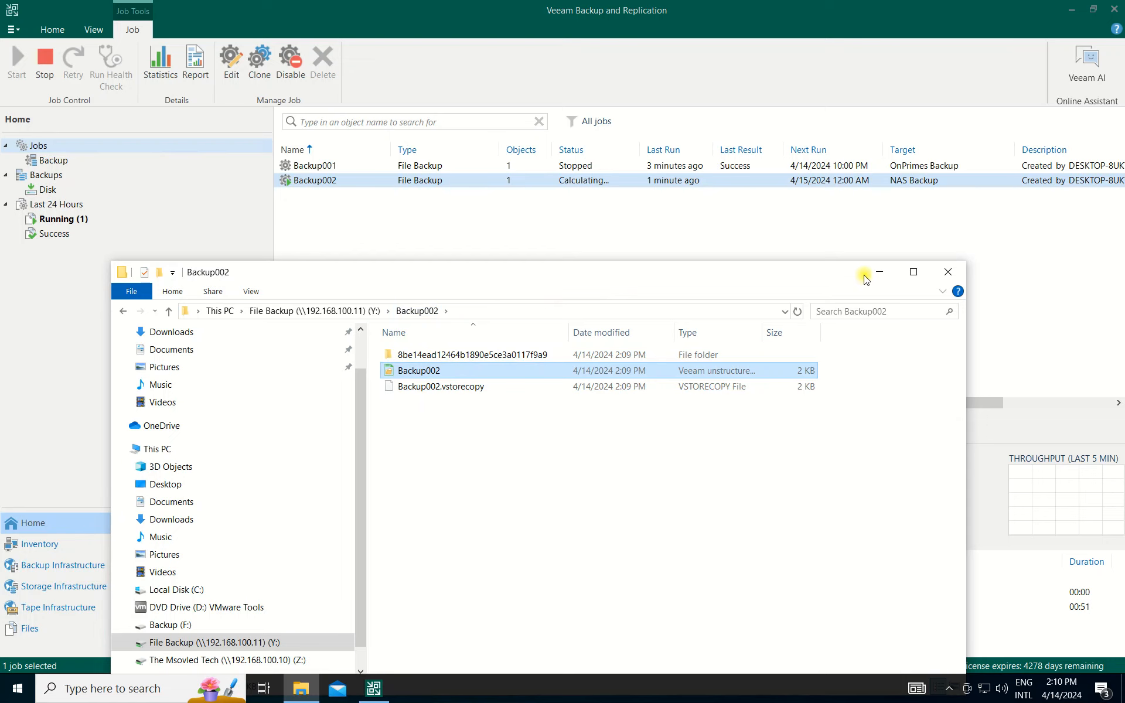
- Go back to the File Backup (Y:) root, dismissing the app-selection prompt, and switch to Veeam to check the Backup002 job's progress
{"action": "left_click", "coordinate": [305, 316]}
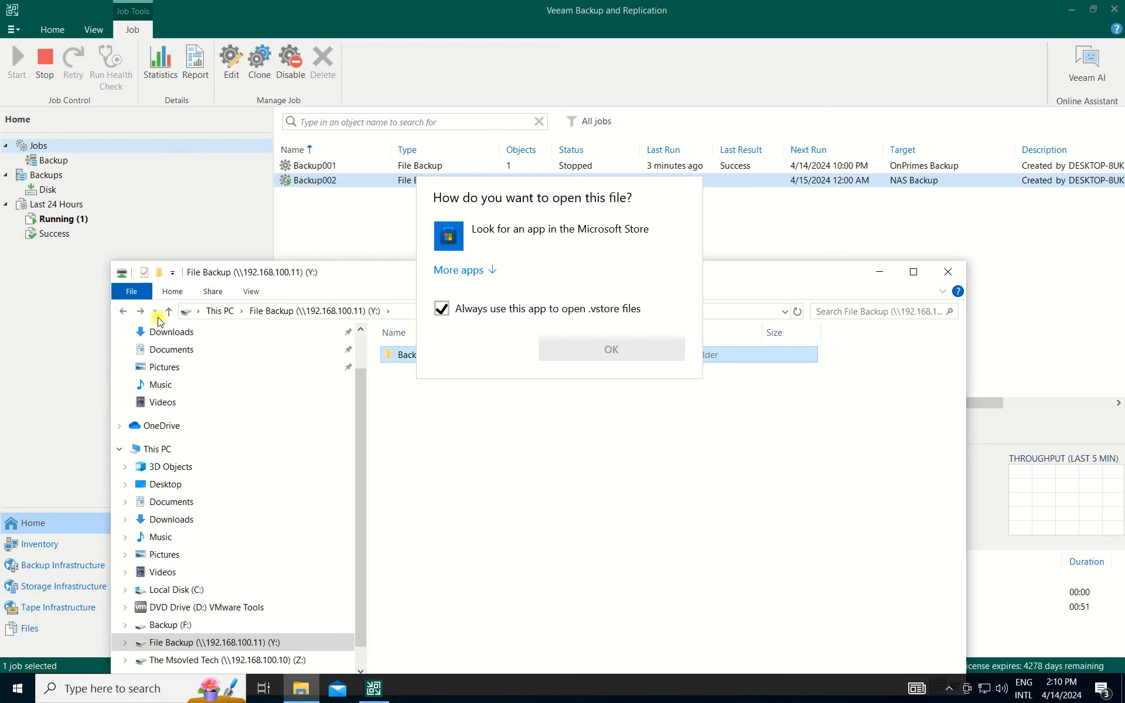
{"action": "left_click", "coordinate": [394, 394]}
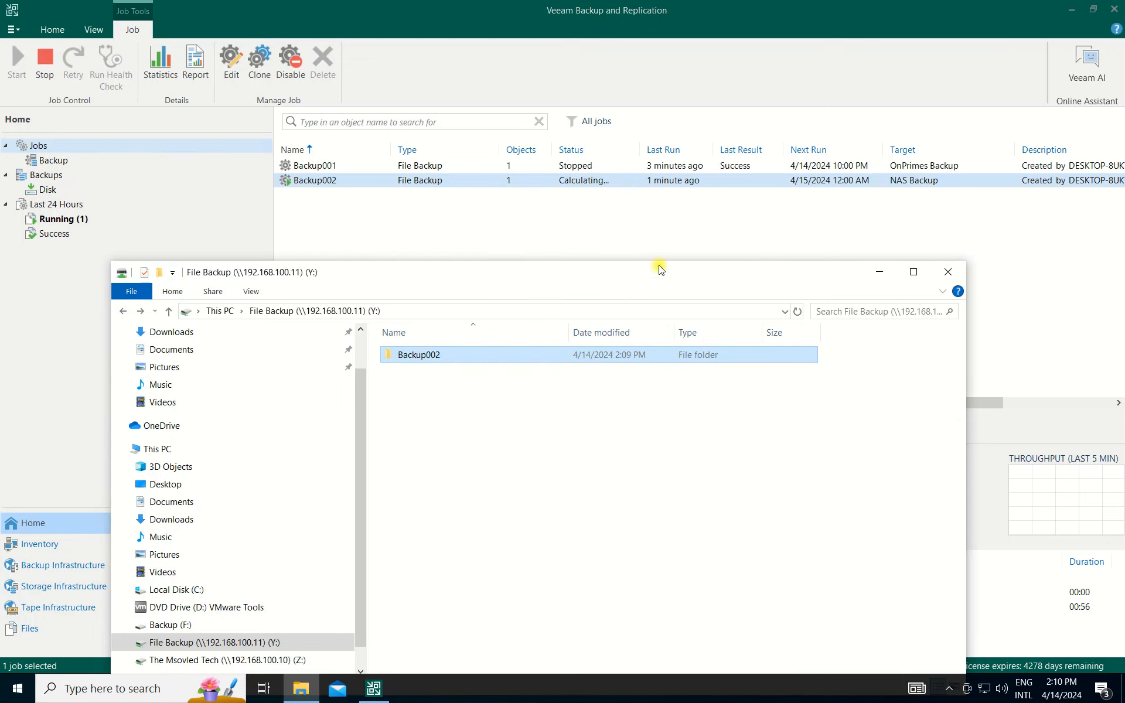
{"action": "left_click", "coordinate": [434, 181]}
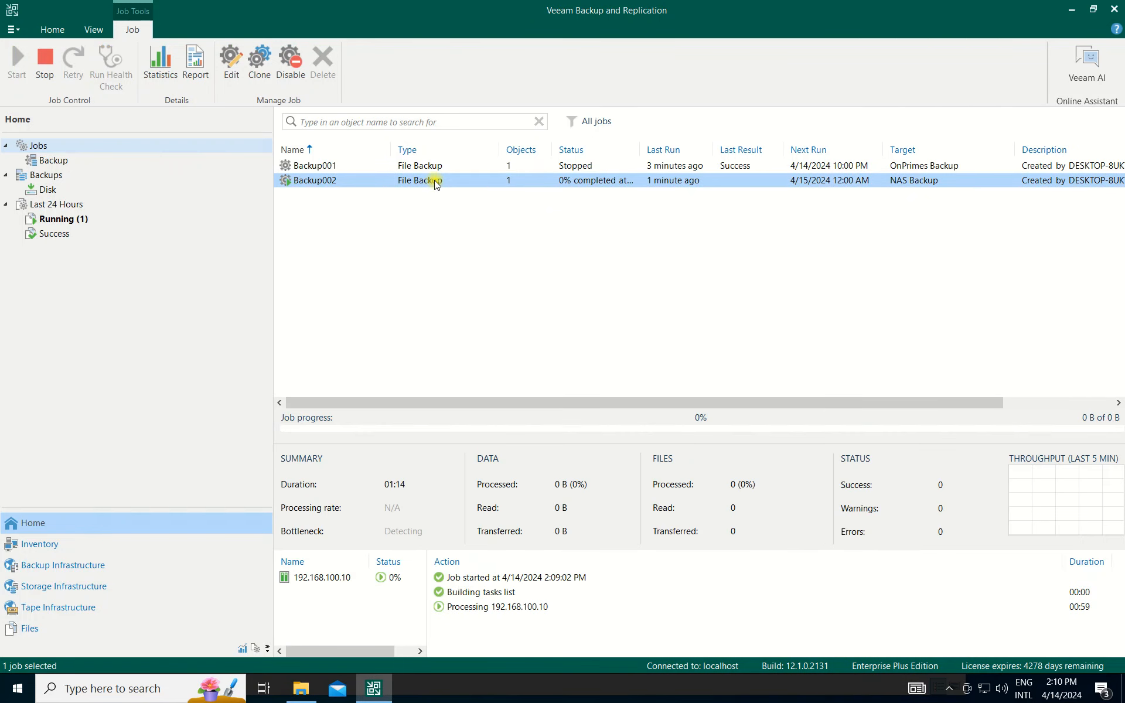